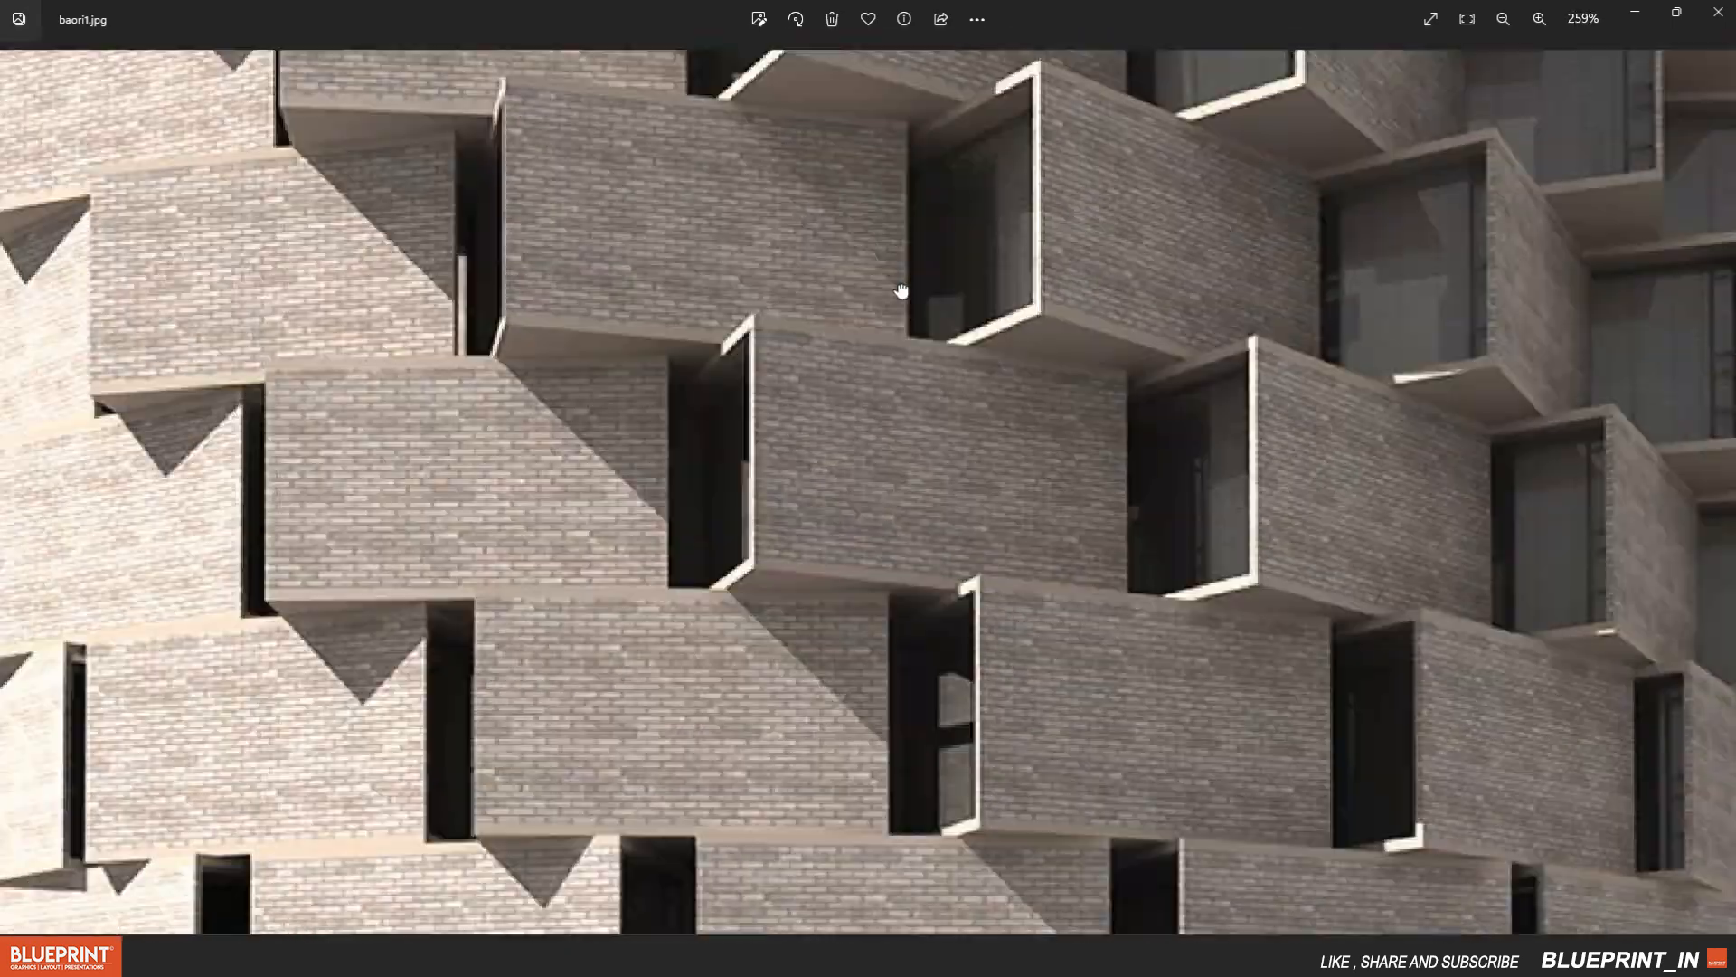
Examine the stacked, rotated brick boxes of the tower facade in the reference image baori1.jpg
scroll(936, 506, "down", 6)
scroll(917, 257, "up", 4)
scroll(902, 192, "down", 4)
scroll(938, 690, "up", 4)
scroll(961, 609, "down", 4)
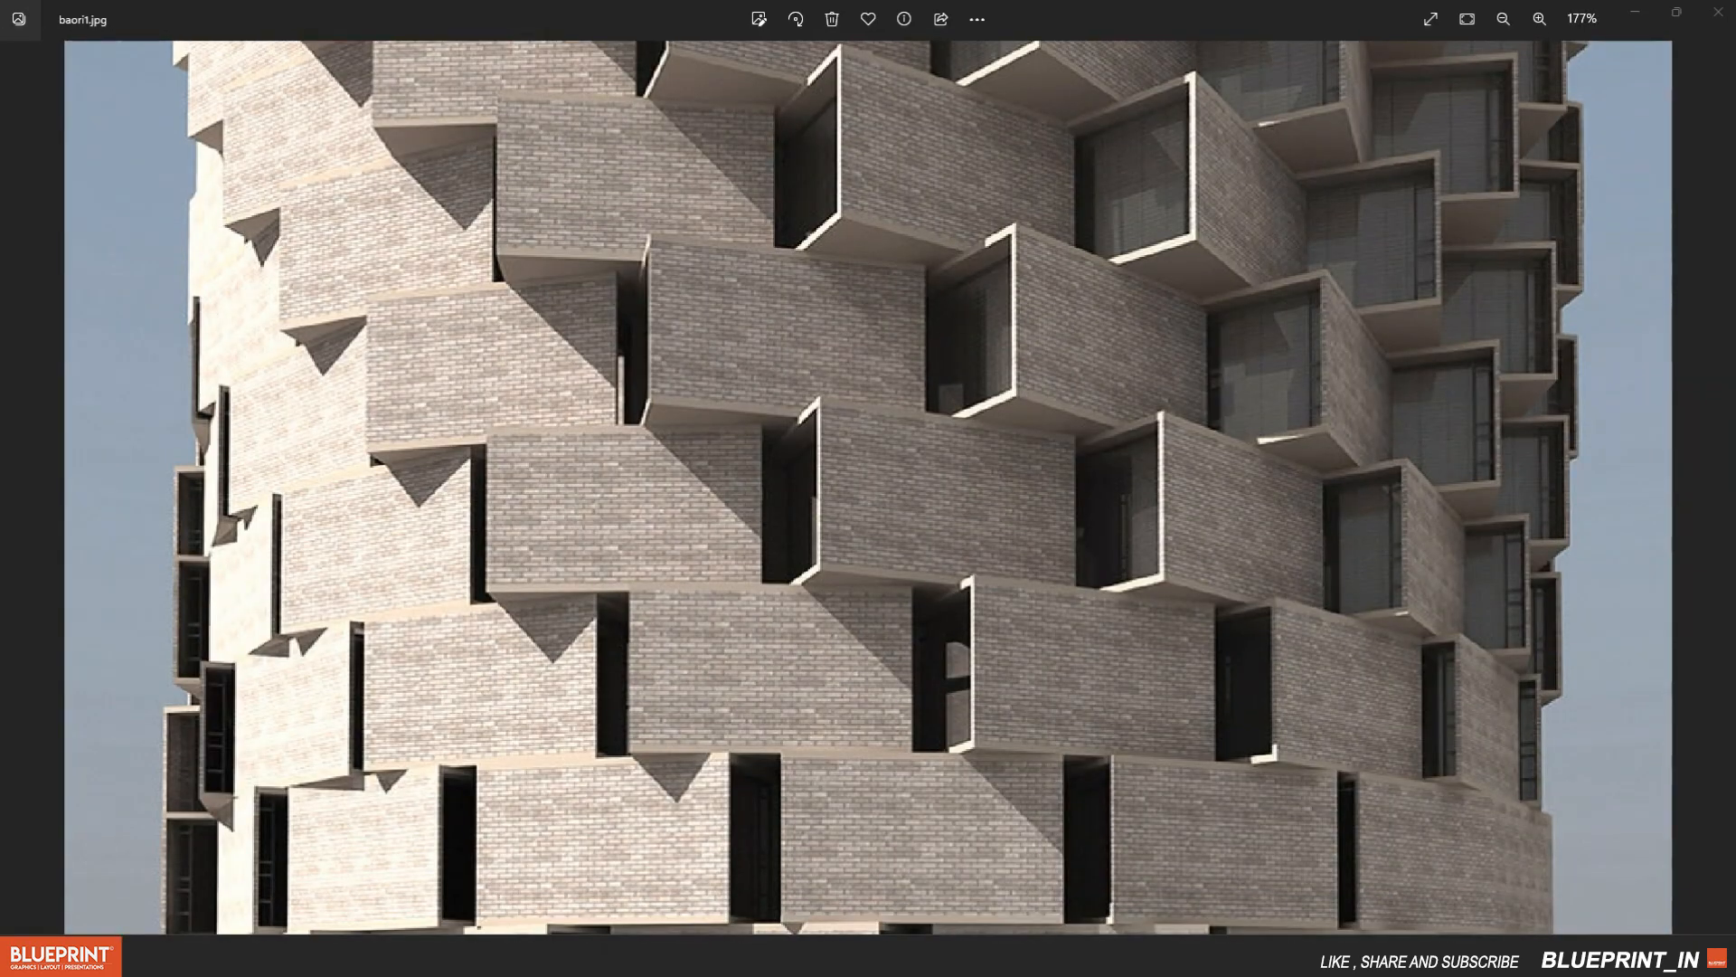
Switch to SketchUp and draw a 13' by 16' rectangle on the ground starting at the origin
left_click(931, 841)
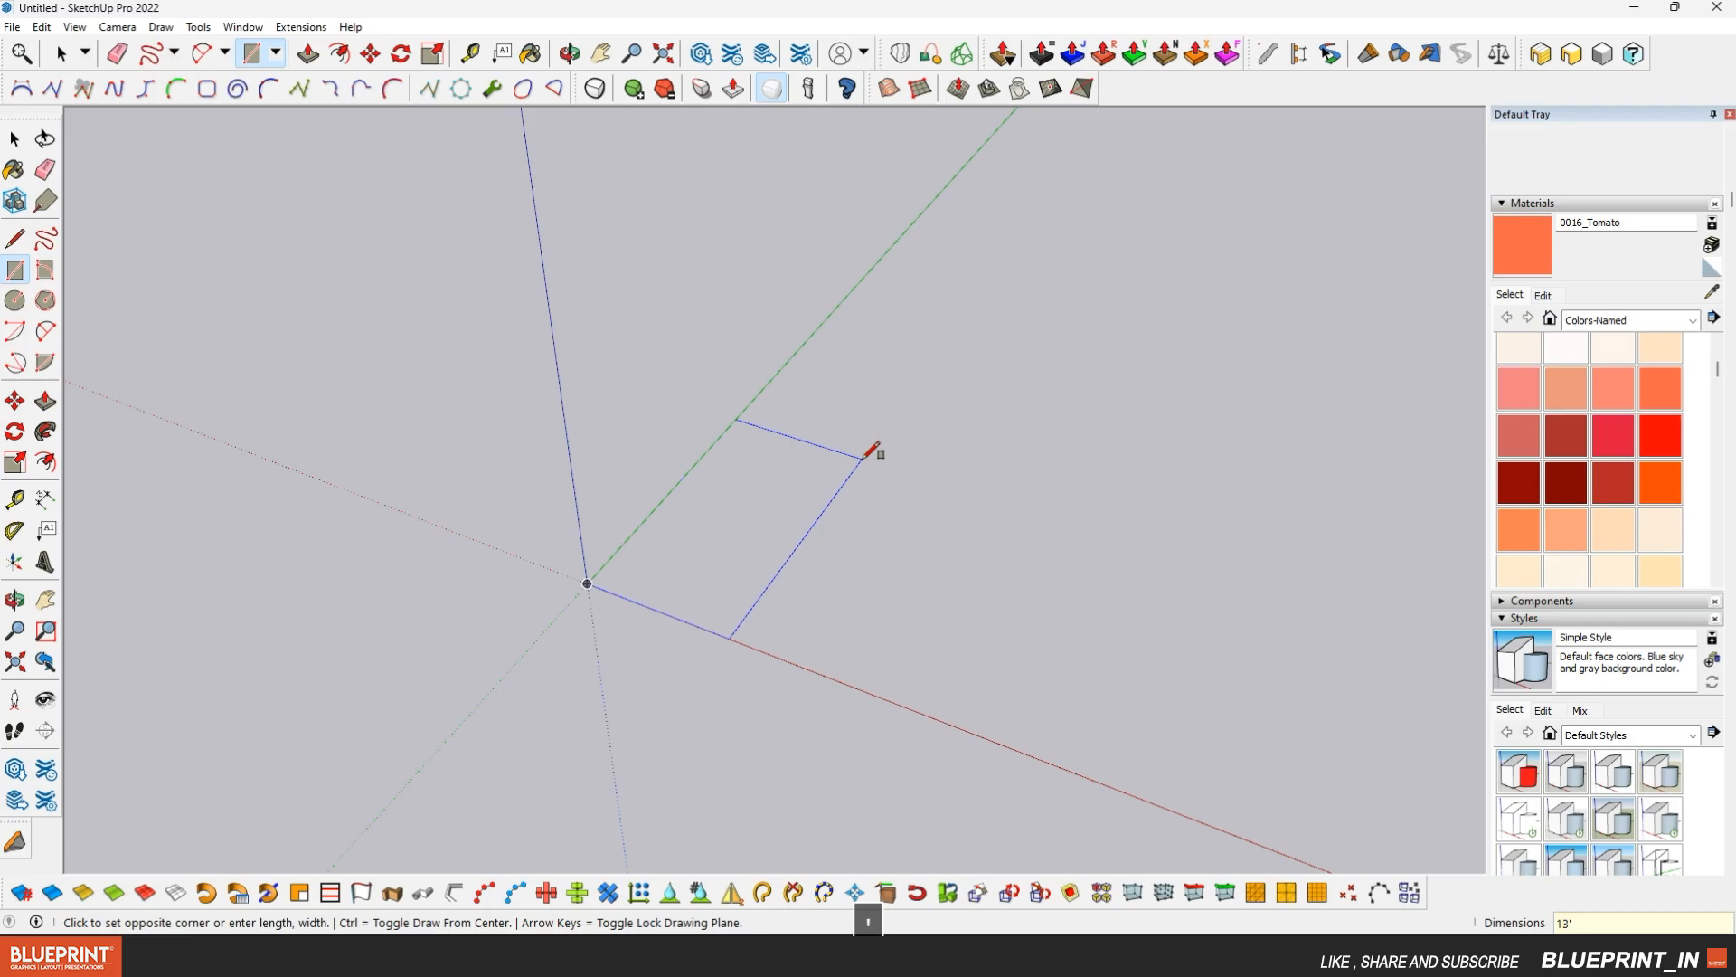
key("Return")
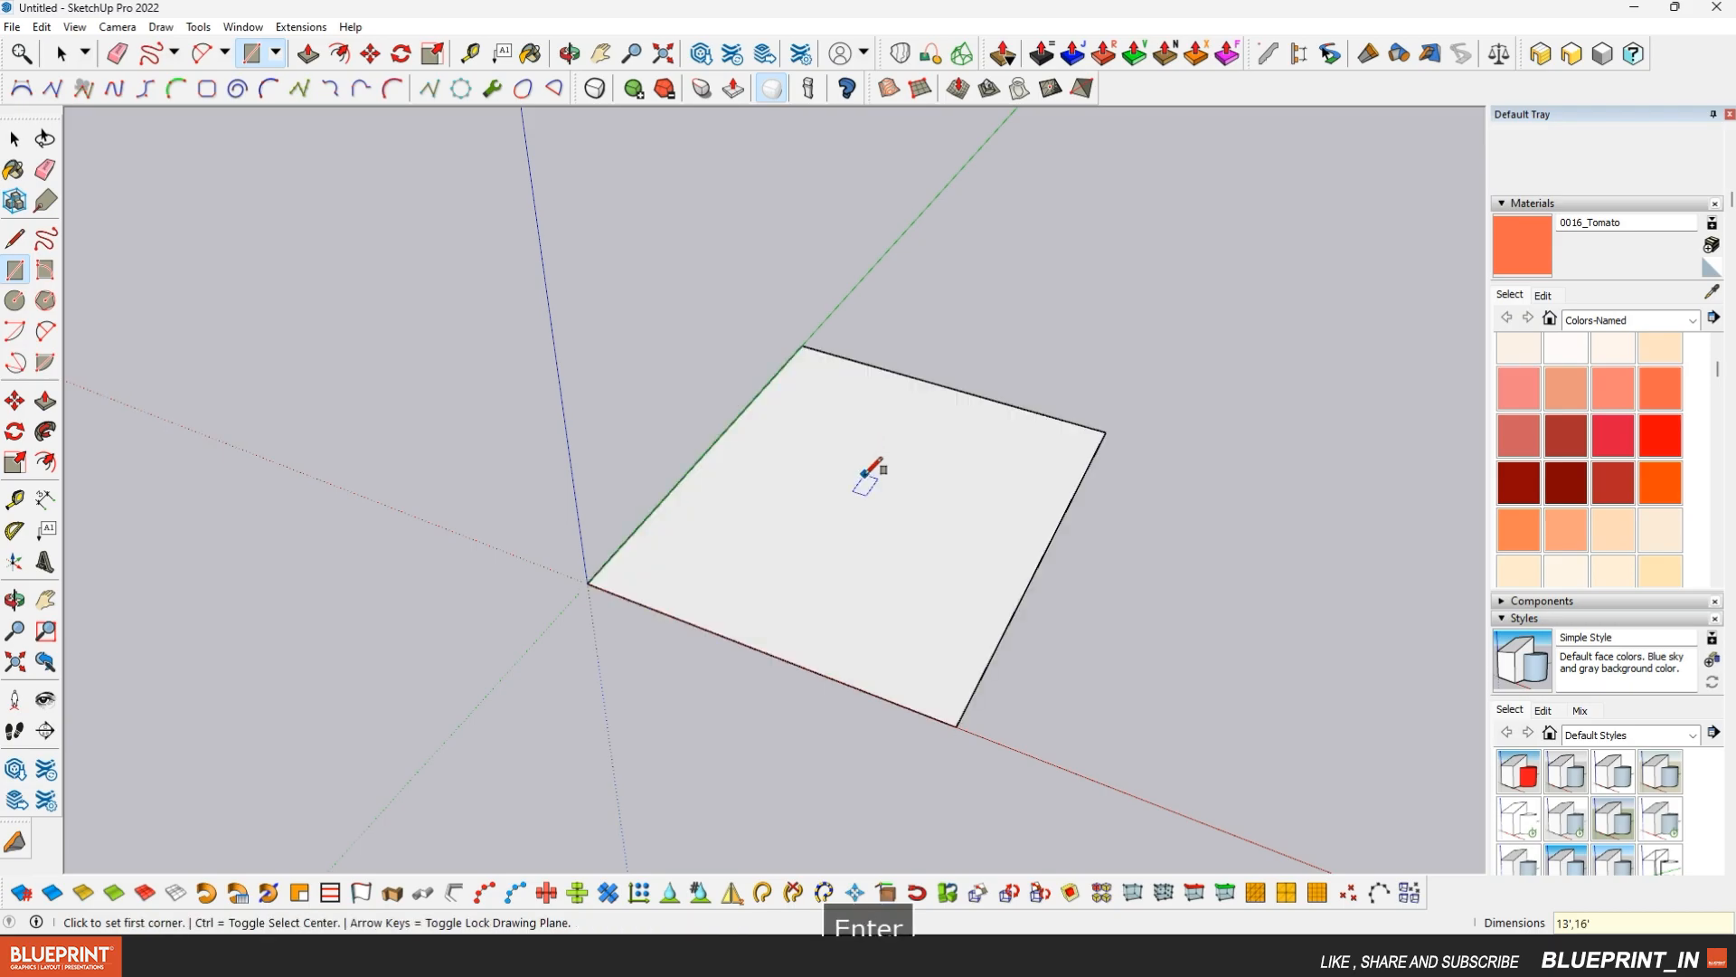
key("space")
Extrude the ground rectangle upward with Push/Pull to form a tall room-sized box
double_click(709, 531)
mouse_move(709, 531)
middle_mouse_down()
mouse_move(690, 516)
mouse_move(710, 557)
middle_mouse_up()
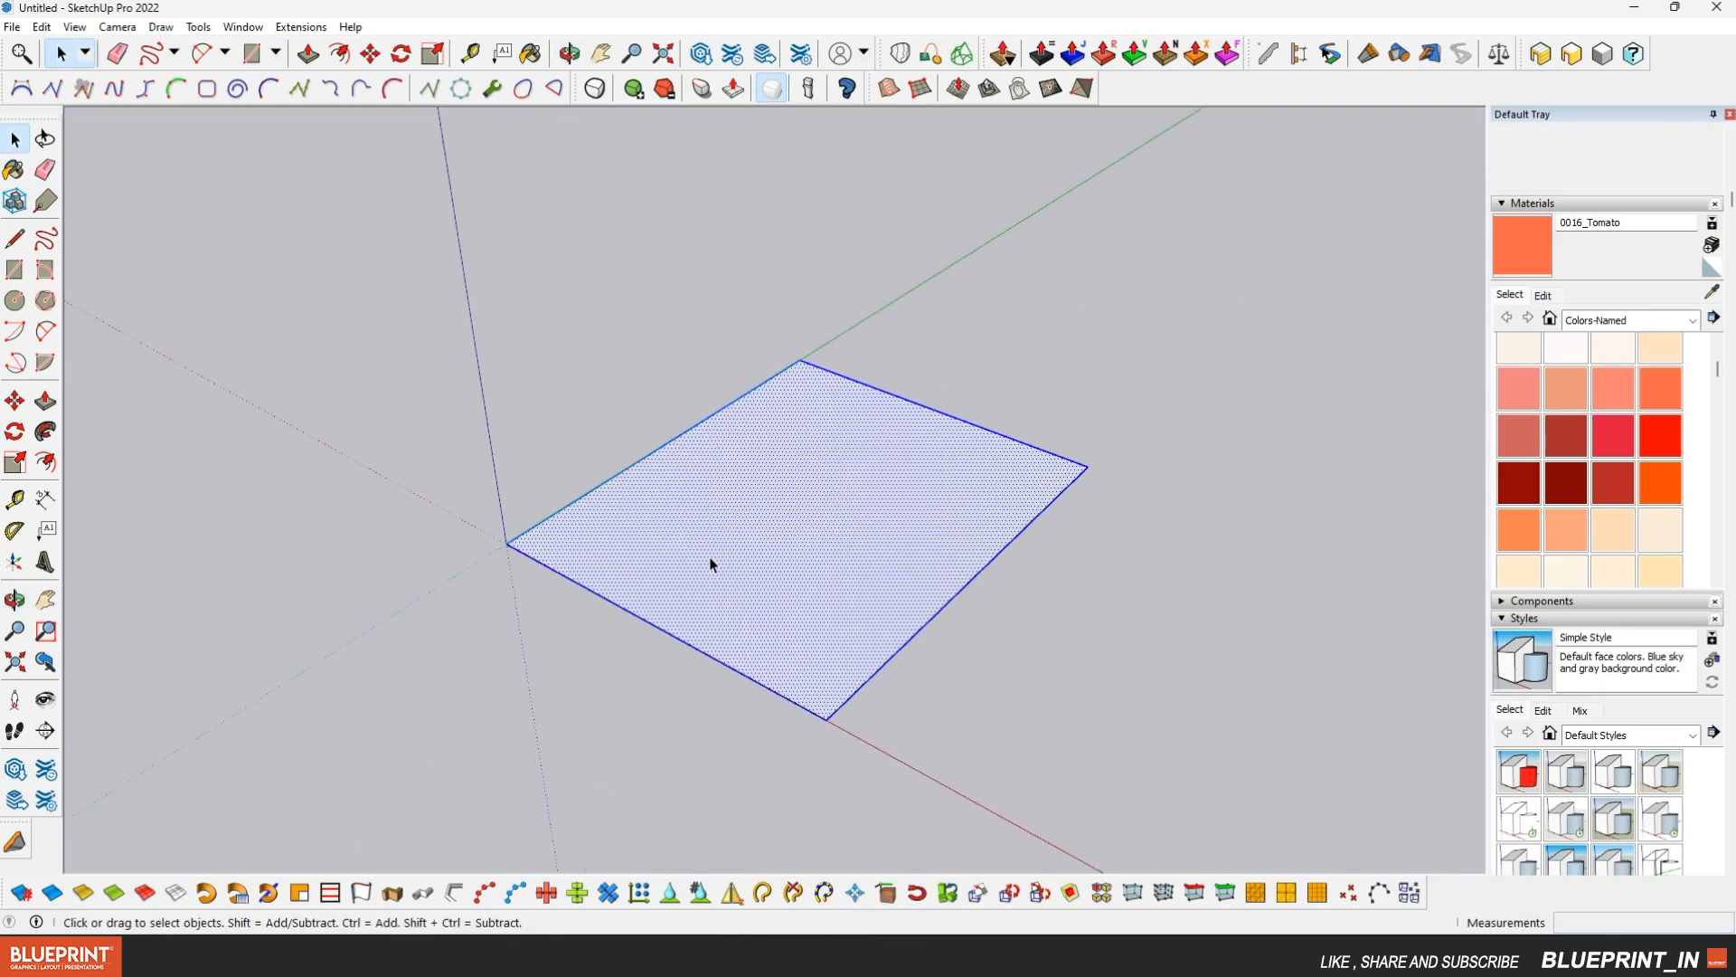
right_click(709, 556)
left_click(308, 53)
left_click(680, 529)
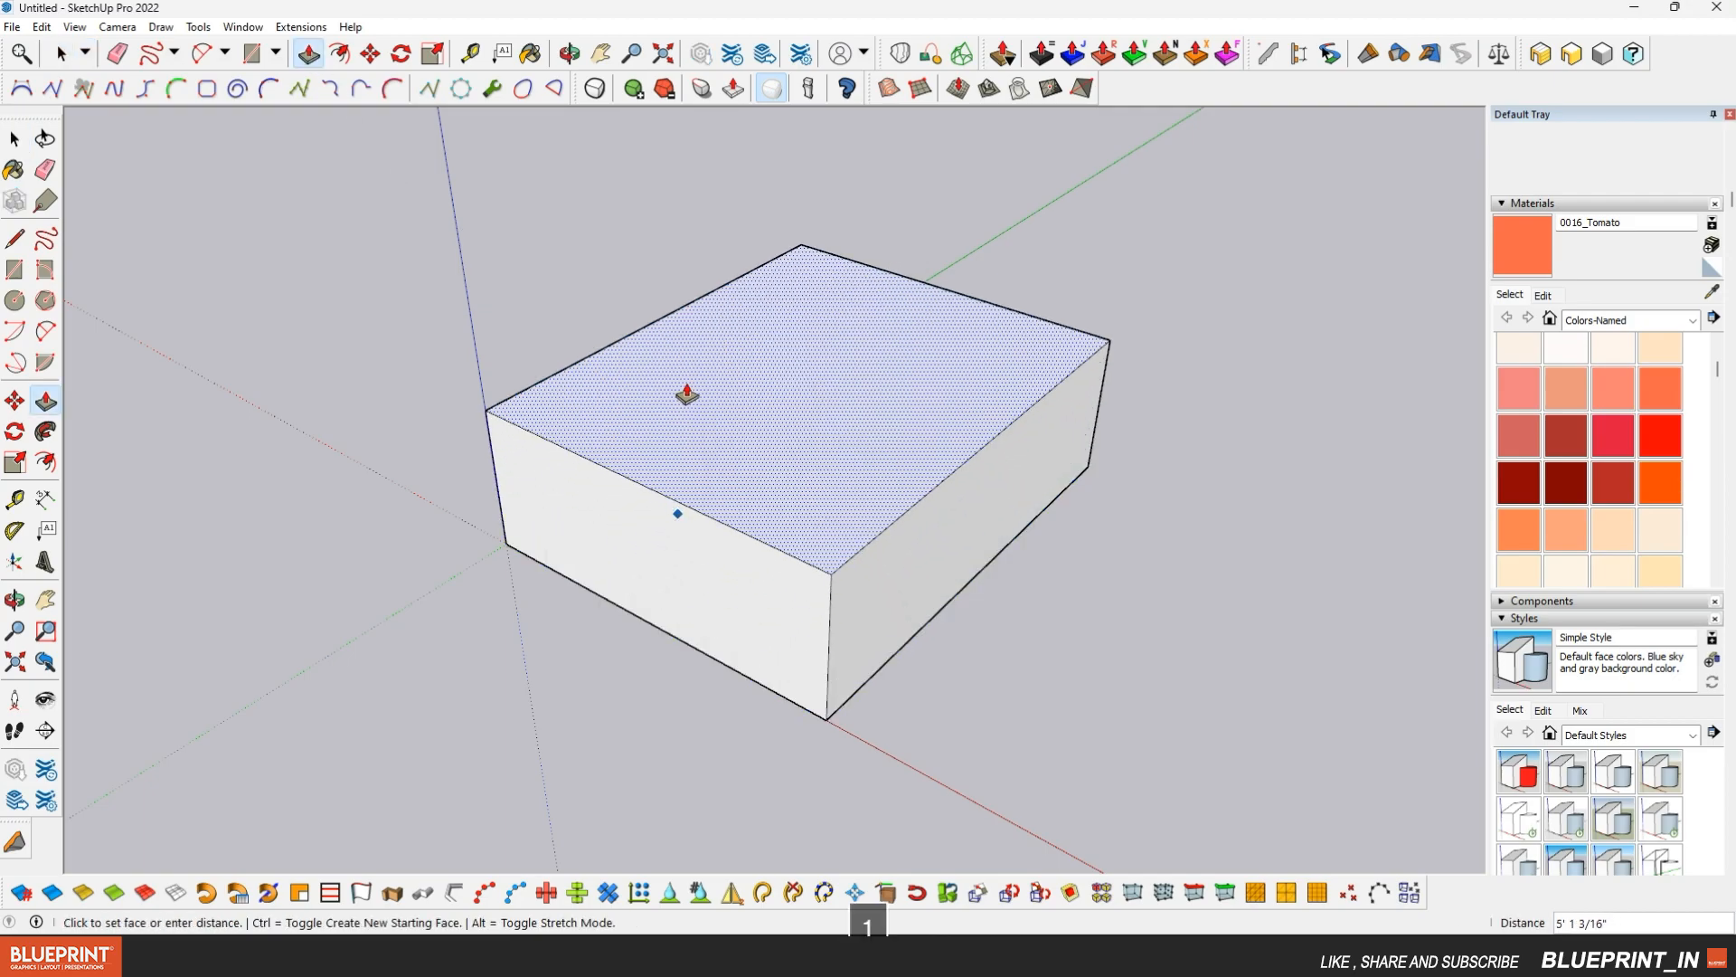
key("Return")
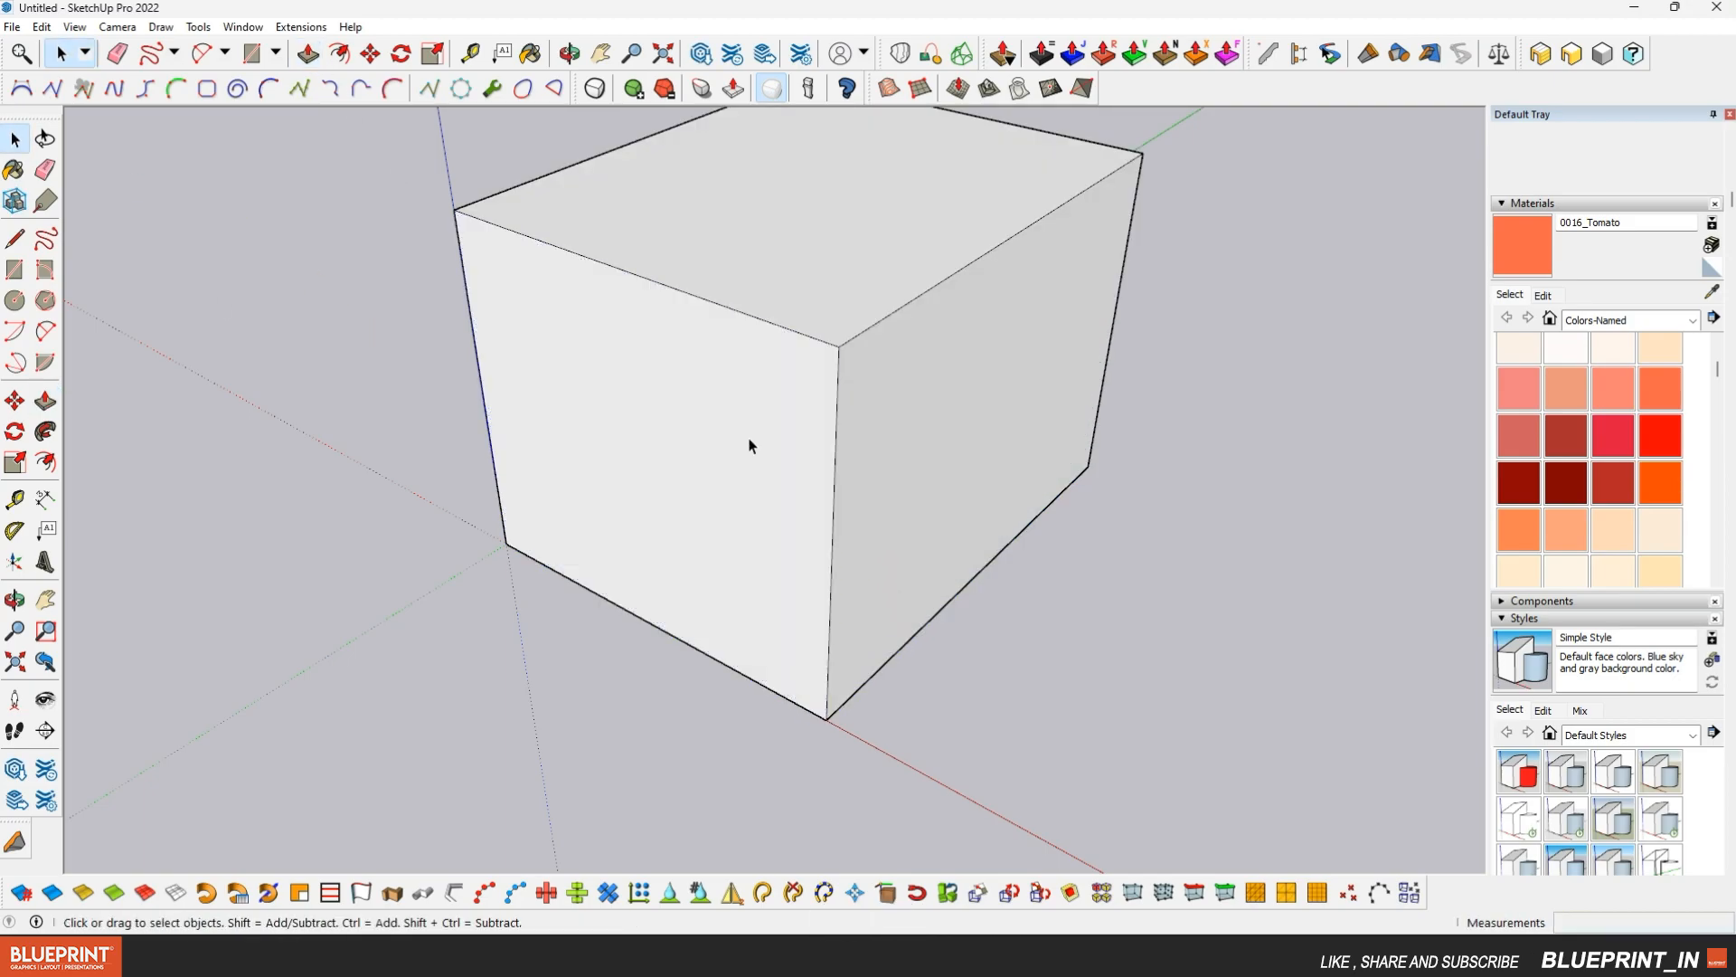
Select the whole box and turn it into a component with the definition name 0
scroll(461, 402, "down", 5)
triple_click(765, 378)
right_click(765, 378)
left_click(818, 500)
type("0")
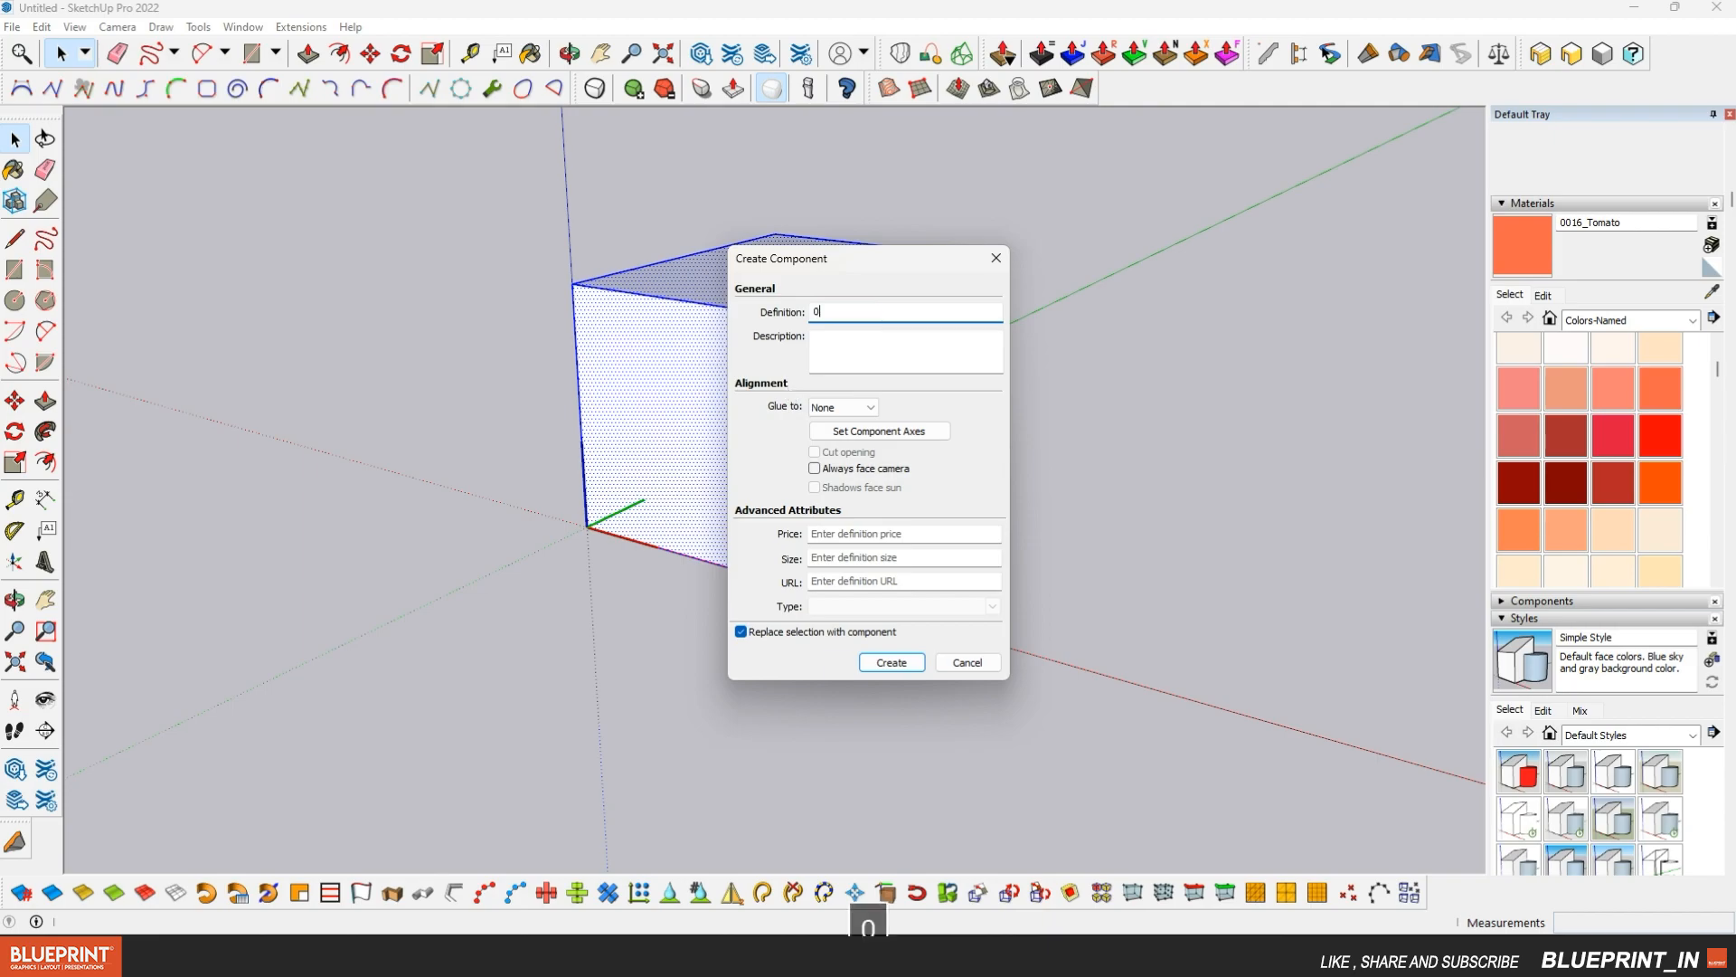
left_click(890, 662)
Open the box component for editing and offset the outline of its front face inward by 6"
left_click(882, 510)
middle_click_drag(876, 507, 665, 500)
scroll(715, 392, "up", 4)
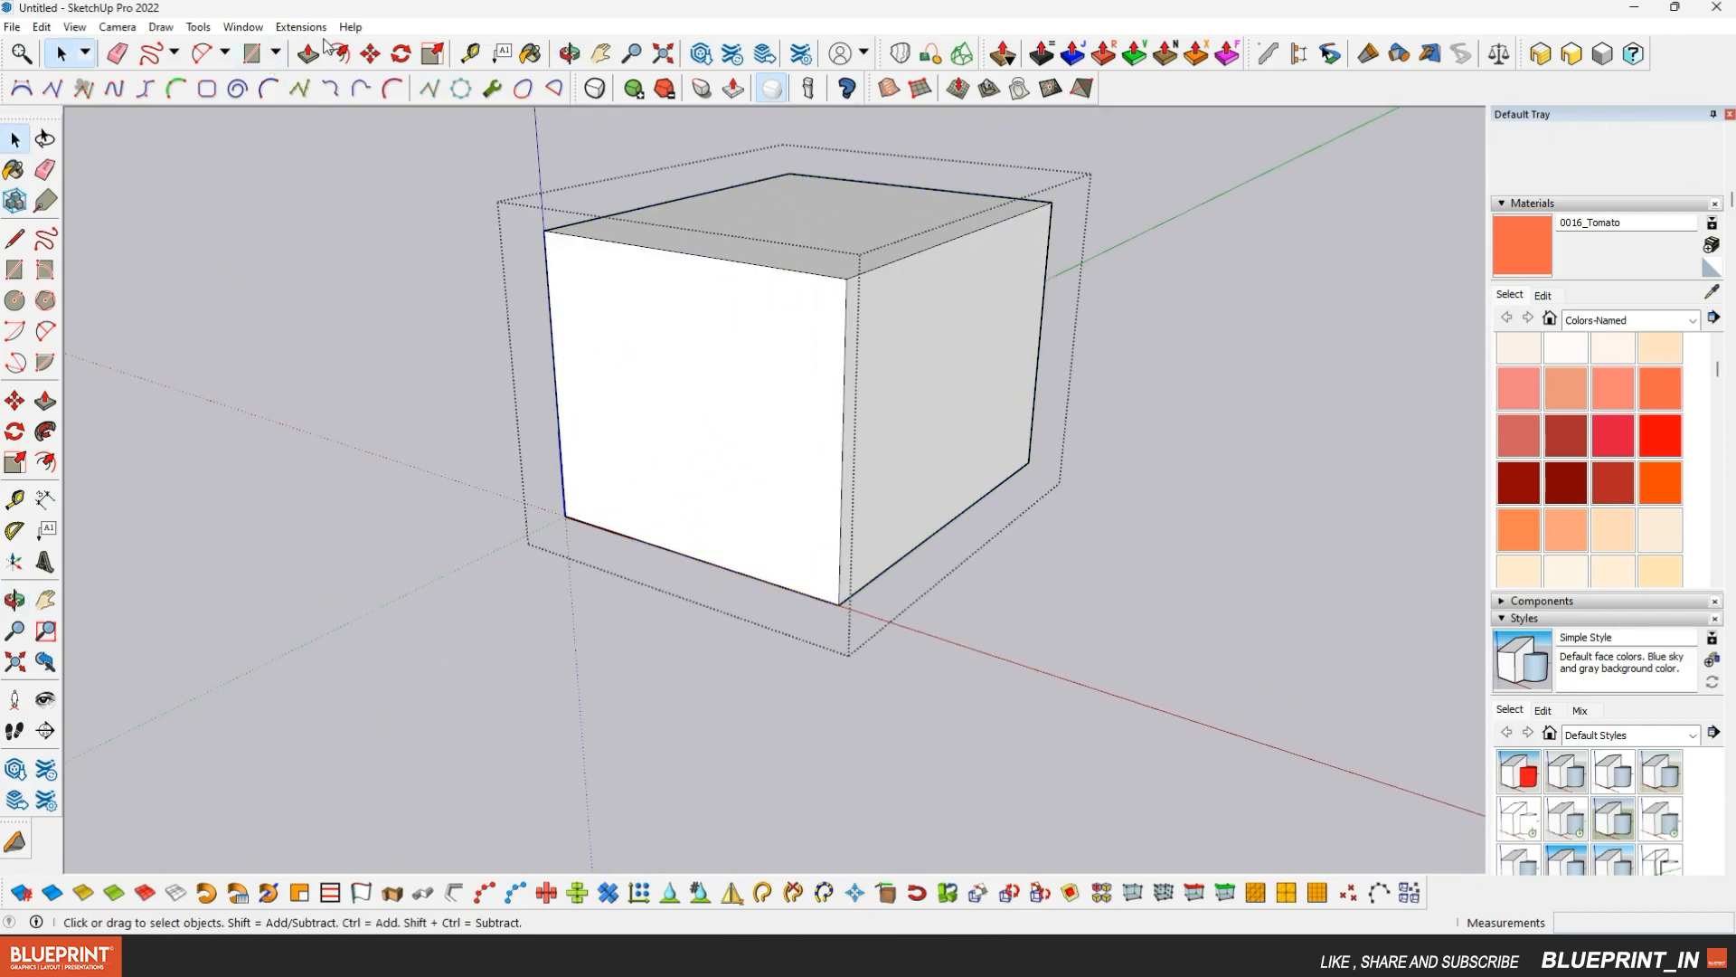
left_click(340, 53)
scroll(633, 296, "up", 1)
key("Return")
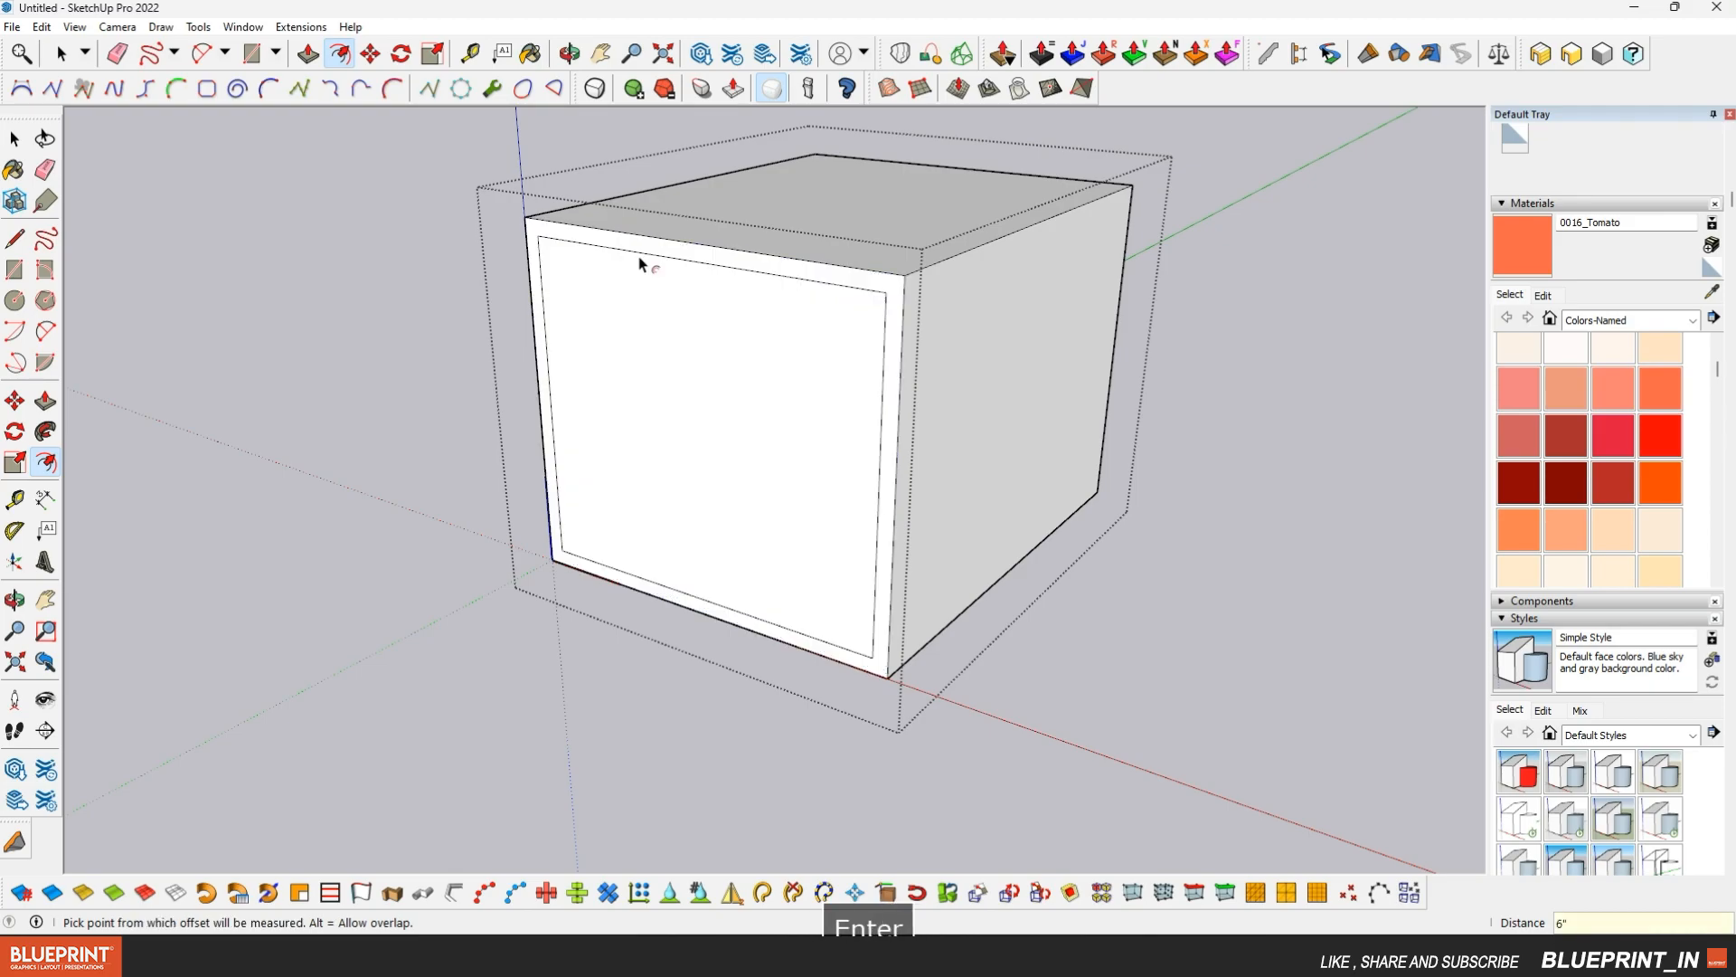
Push the inner front face 16' through the box to hollow it into an open-ended tube
left_click(697, 389)
middle_click_drag(789, 398, 879, 340)
left_click(899, 403)
middle_click_drag(899, 432, 737, 415)
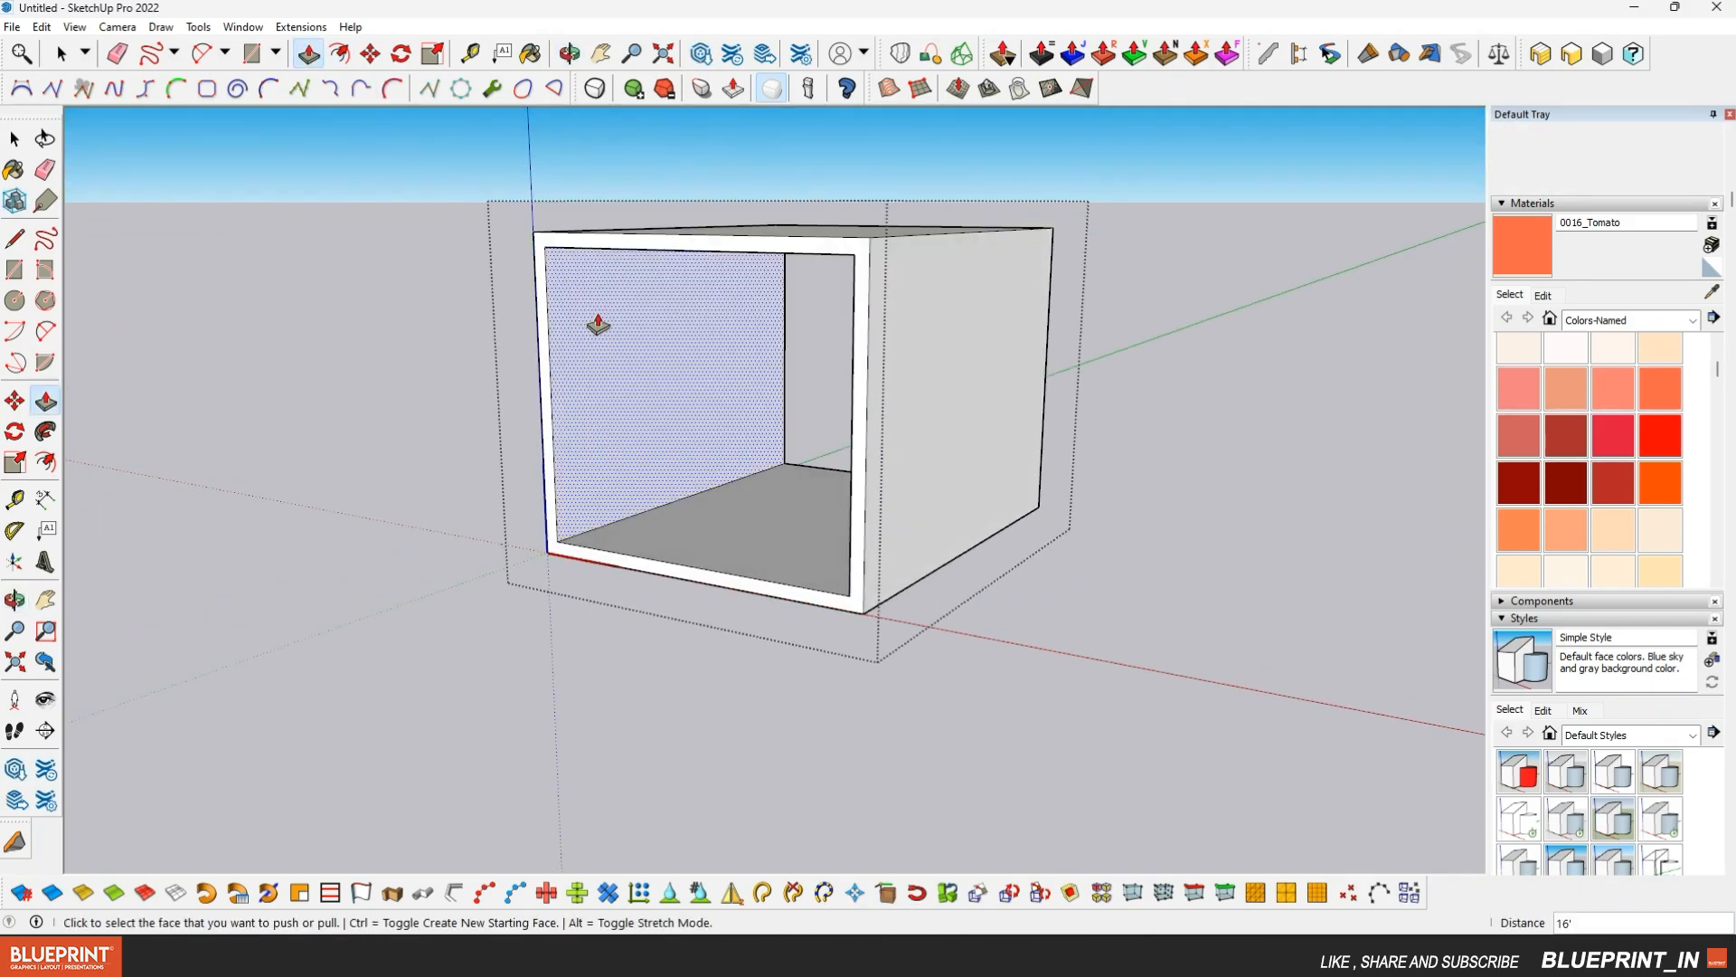
Copy the side face's top edge 6" down and its bottom edge 6" up to create two border strips
left_click(371, 55)
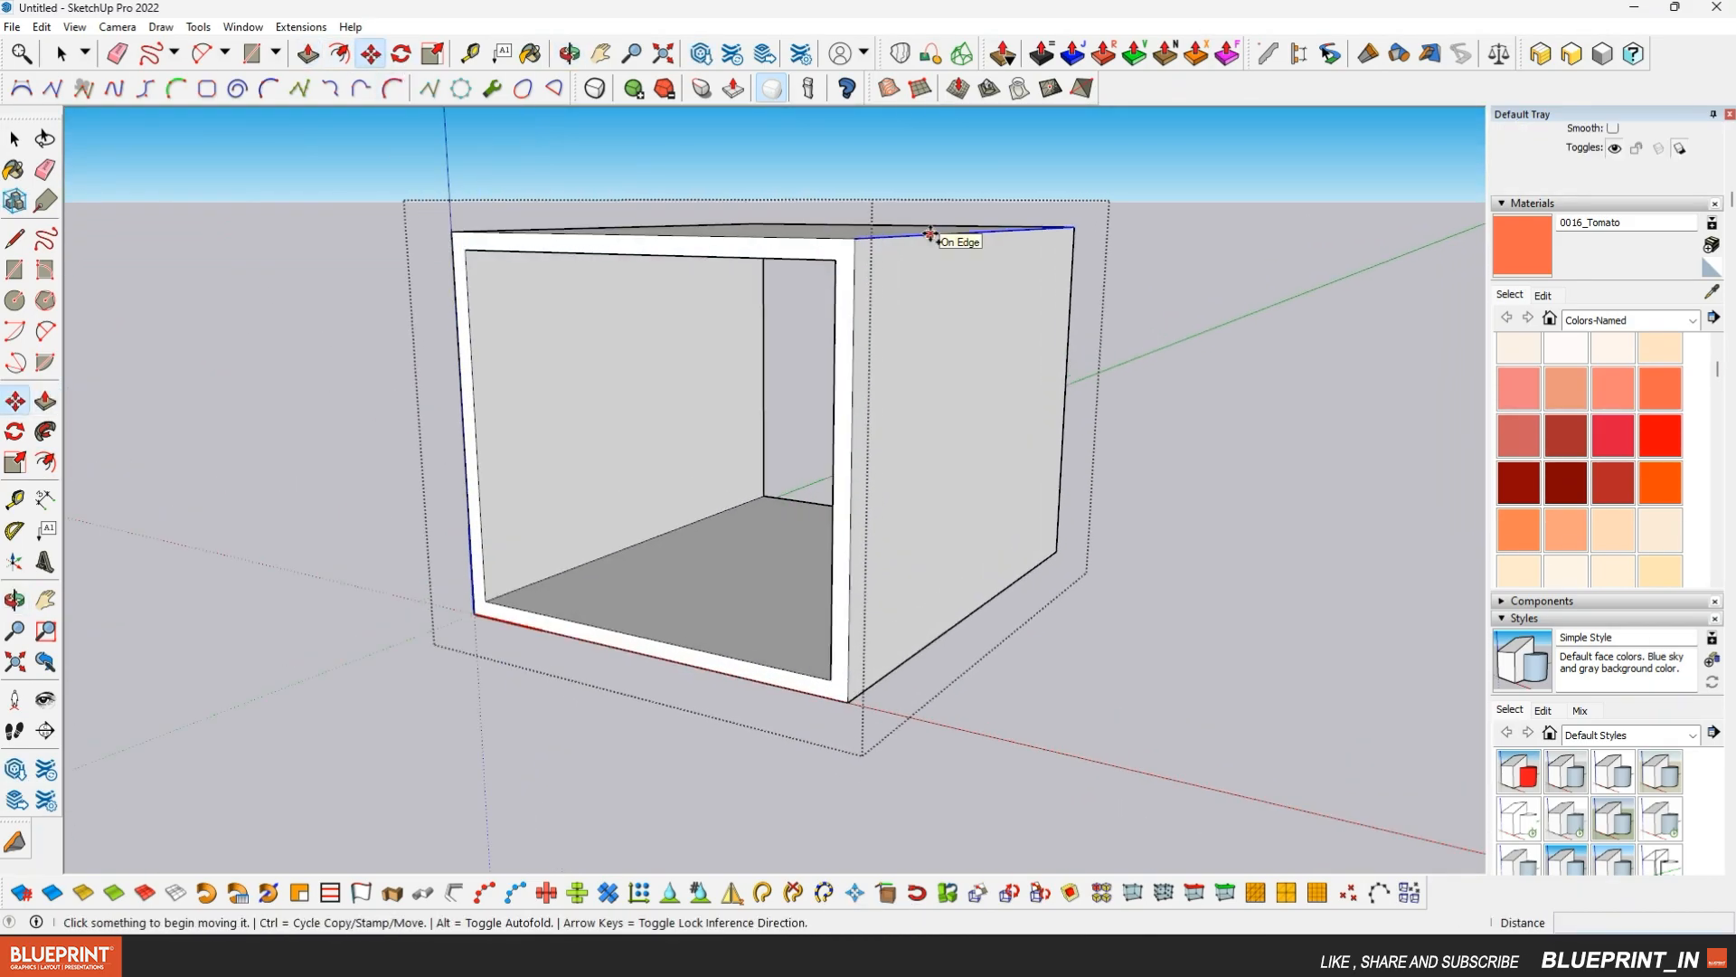
left_click(932, 237)
type("6")
key("Return")
left_click(924, 643)
key("ctrl")
type("6\"")
key("Return")
scroll(891, 601, "down", 2)
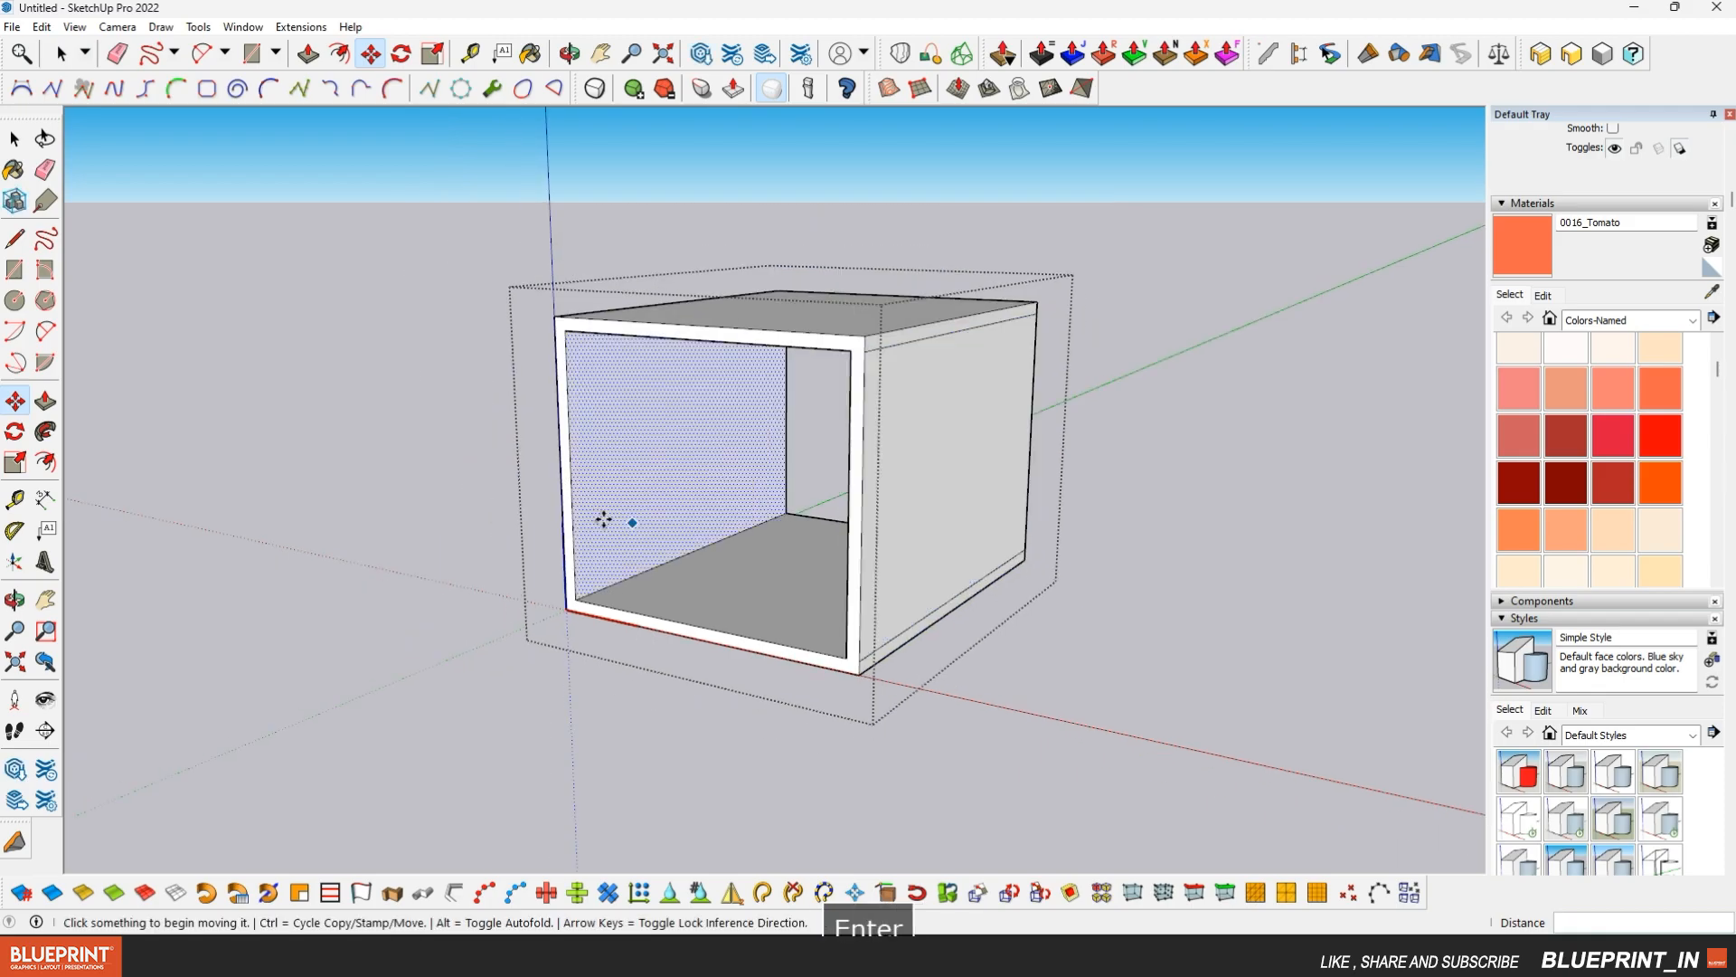
On the opposite side face, copy the top and bottom edges 6" inward to create matching border strips
middle_click_drag(651, 523, 841, 547)
left_click(822, 357)
key("ctrl")
type("6")
key("Return")
left_click(770, 680)
key("ctrl")
key("Return")
Paint the large panels between the strips on both outer sides with 0016_Tomato
scroll(816, 553, "down", 2)
mouse_move(817, 551)
middle_mouse_down()
mouse_move(561, 484)
mouse_move(868, 502)
middle_mouse_up()
left_click(1516, 246)
left_click(868, 466)
left_click(752, 485)
middle_click_drag(755, 486, 525, 506)
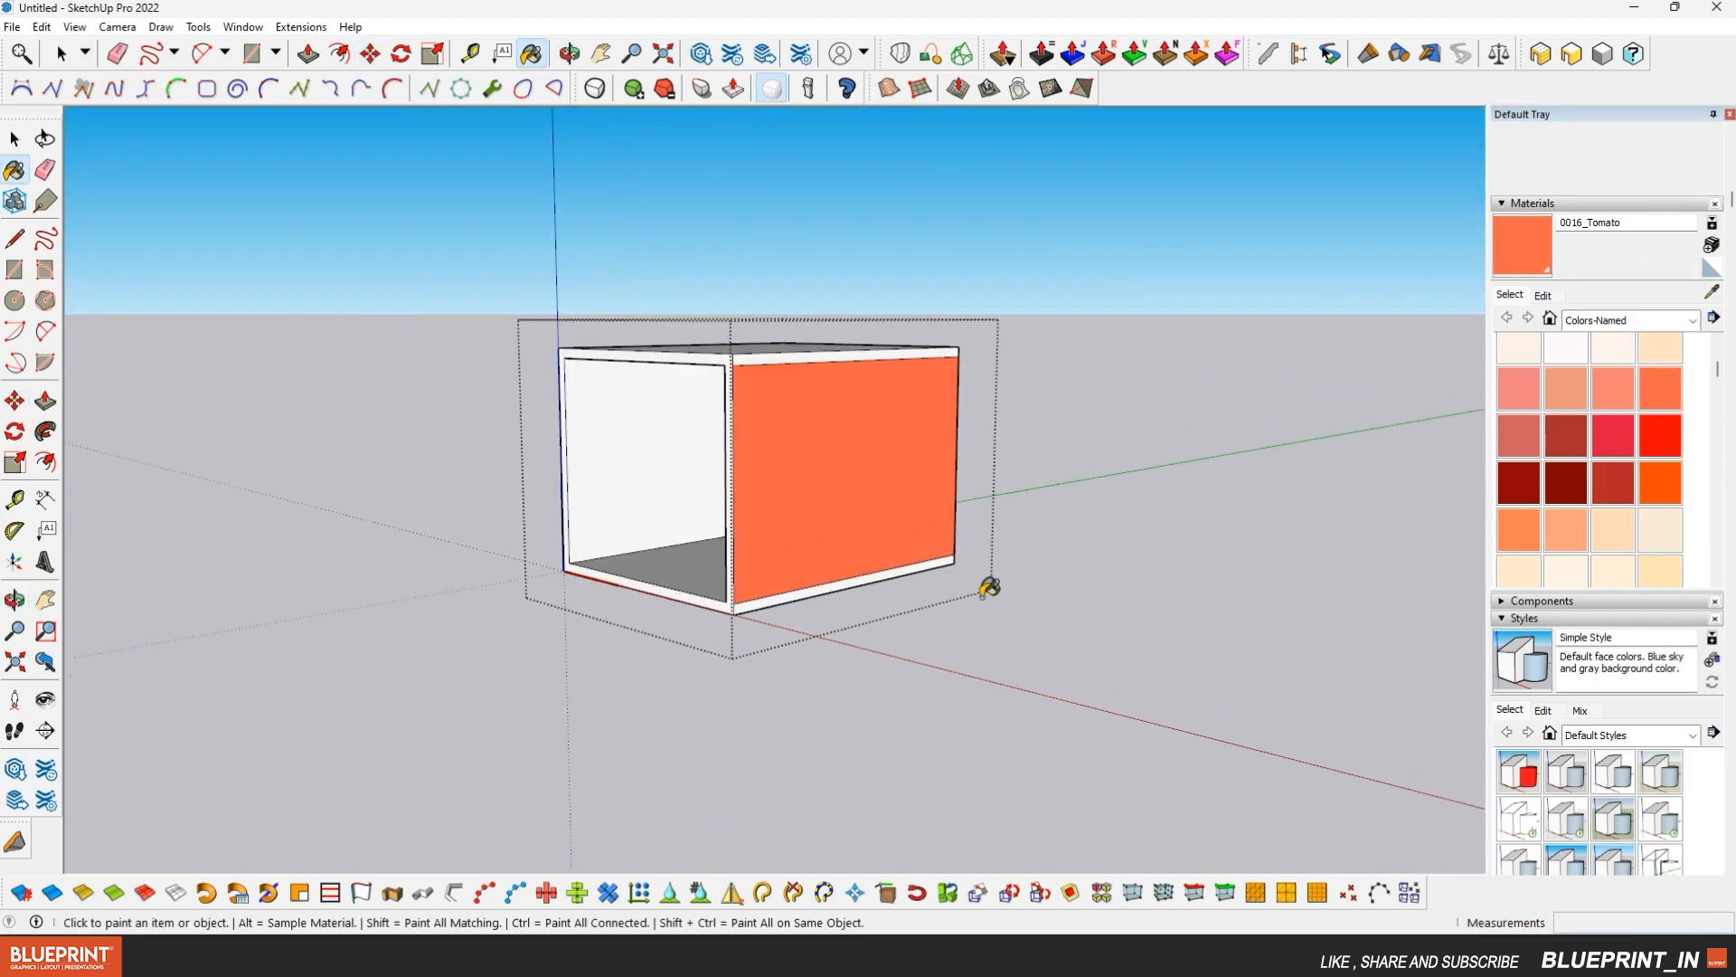
Paint the upper and lower border strips on one side of the box with 0056_Yellow
scroll(822, 570, "up", 1)
scroll(1620, 511, "down", 3)
left_click(1660, 544)
scroll(769, 389, "up", 4)
scroll(1612, 462, "down", 3)
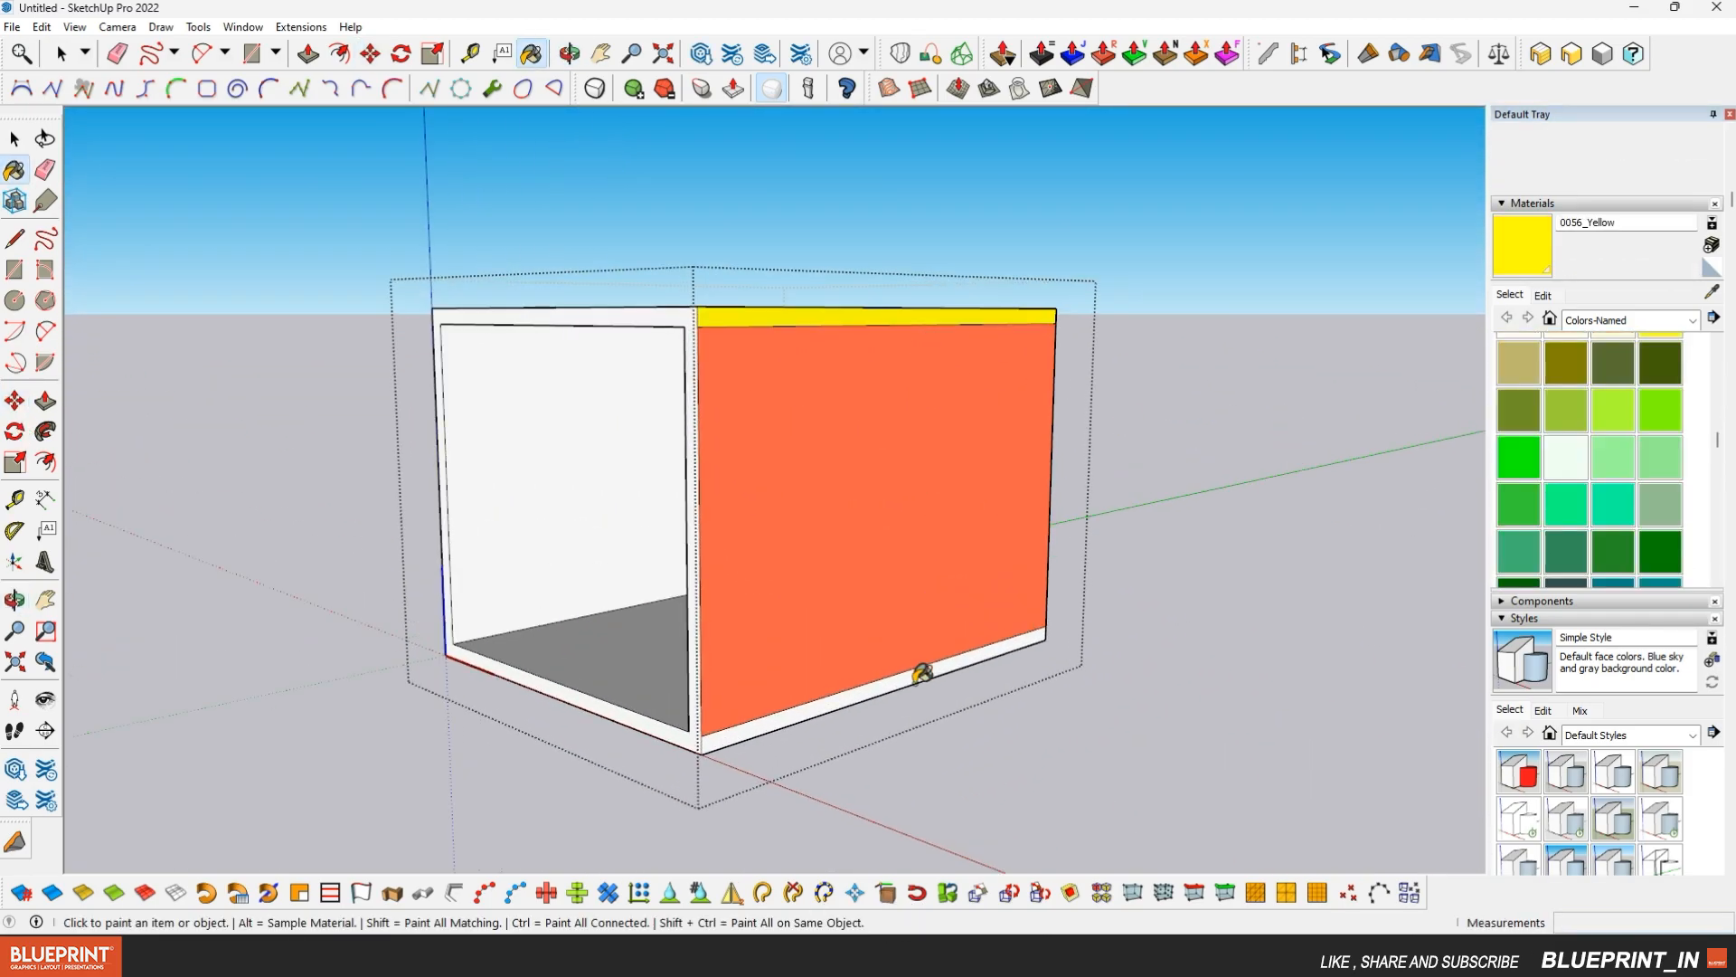
left_click(922, 672)
Paint the remaining border strips, the roof and the front frame with 0056_Yellow
scroll(957, 534, "down", 2)
middle_click_drag(958, 535, 825, 391)
left_click(815, 698)
mouse_move(841, 326)
middle_mouse_down()
mouse_move(721, 440)
mouse_move(635, 376)
mouse_move(279, 248)
middle_mouse_up()
left_click(716, 443)
scroll(724, 360, "up", 1)
scroll(723, 362, "up", 1)
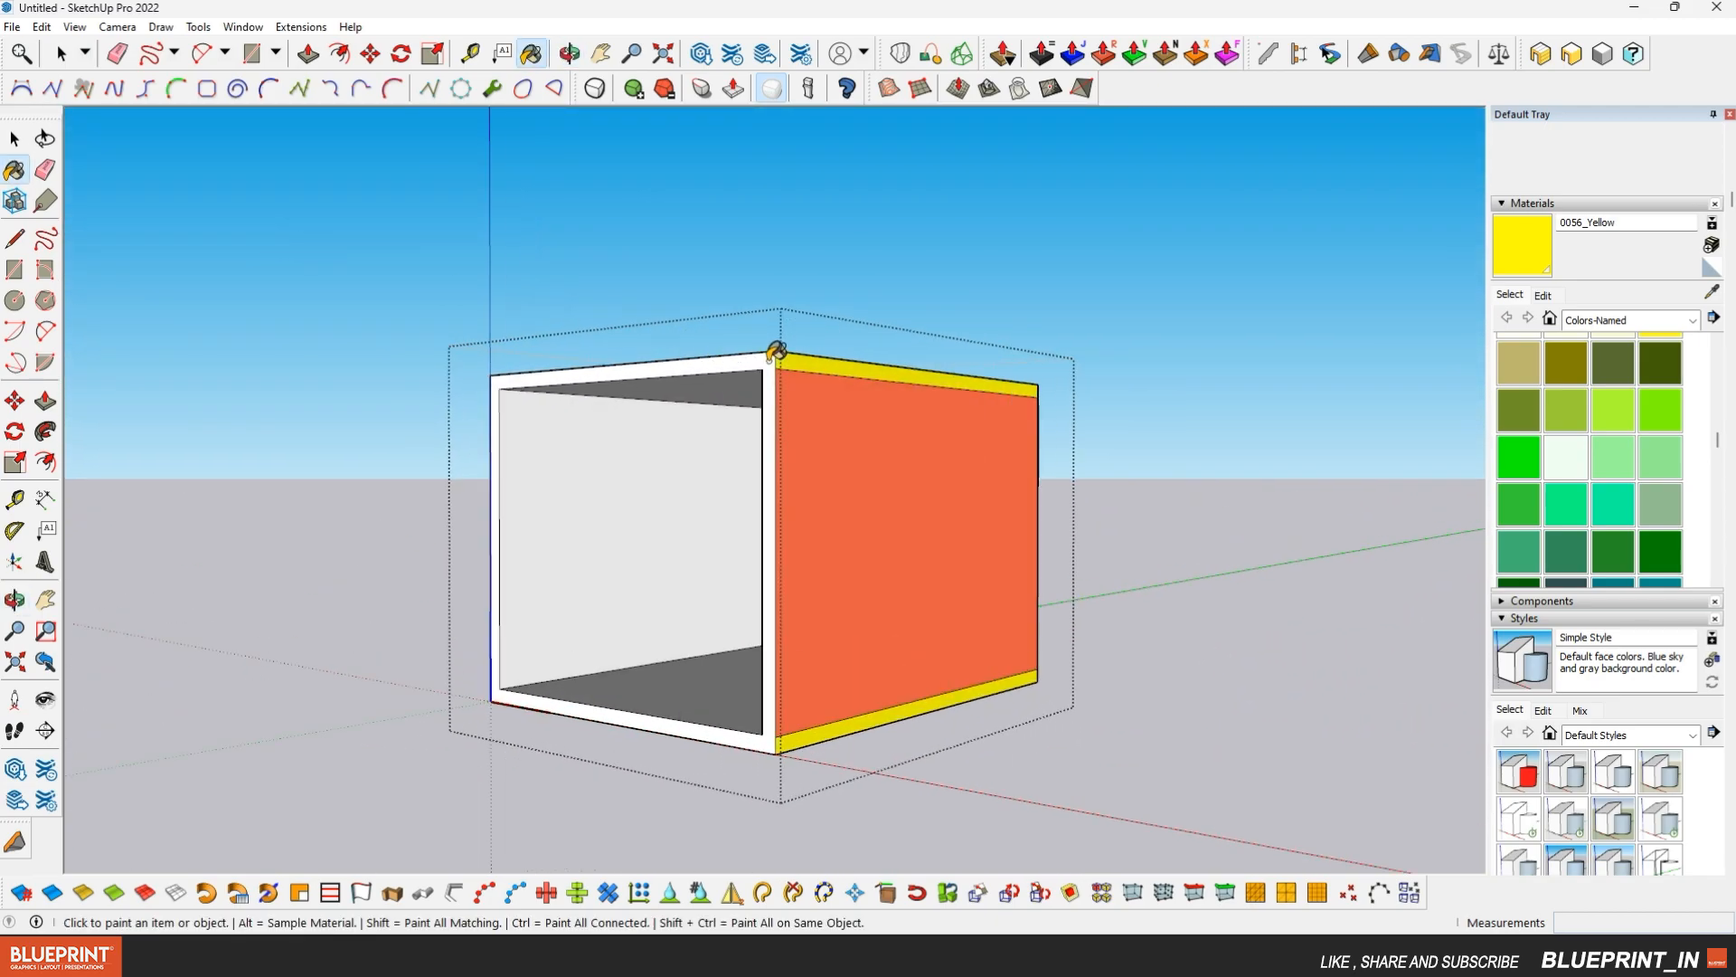
left_click(772, 362)
scroll(860, 461, "down", 3)
mouse_move(870, 469)
middle_mouse_down()
mouse_move(594, 488)
mouse_move(1049, 435)
middle_mouse_up()
Sample 0016_Tomato from the model and apply it to the interior surfaces of the box
left_click(887, 504, "alt")
mouse_move(887, 505)
middle_mouse_down()
mouse_move(980, 438)
mouse_move(906, 412)
middle_mouse_up()
left_click(850, 648)
middle_click_drag(850, 649, 1037, 561)
Pull the upper and lower yellow border strips on both sides of the box outward by 1.5"
key("p")
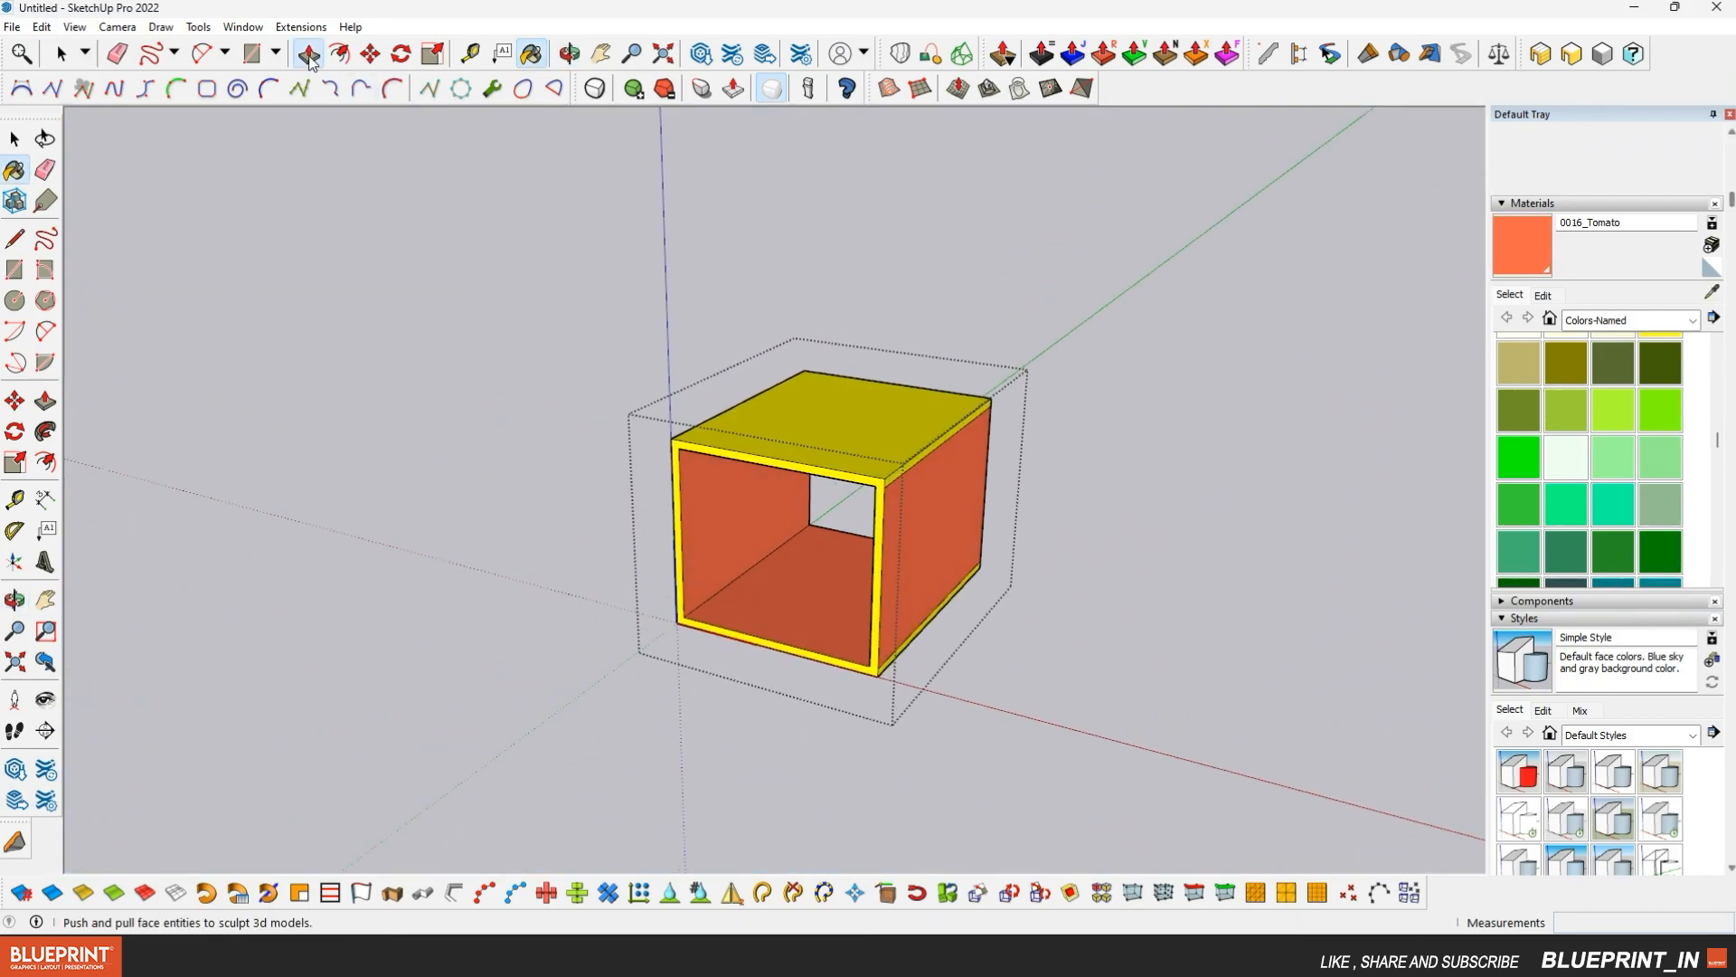
scroll(920, 506, "up", 5)
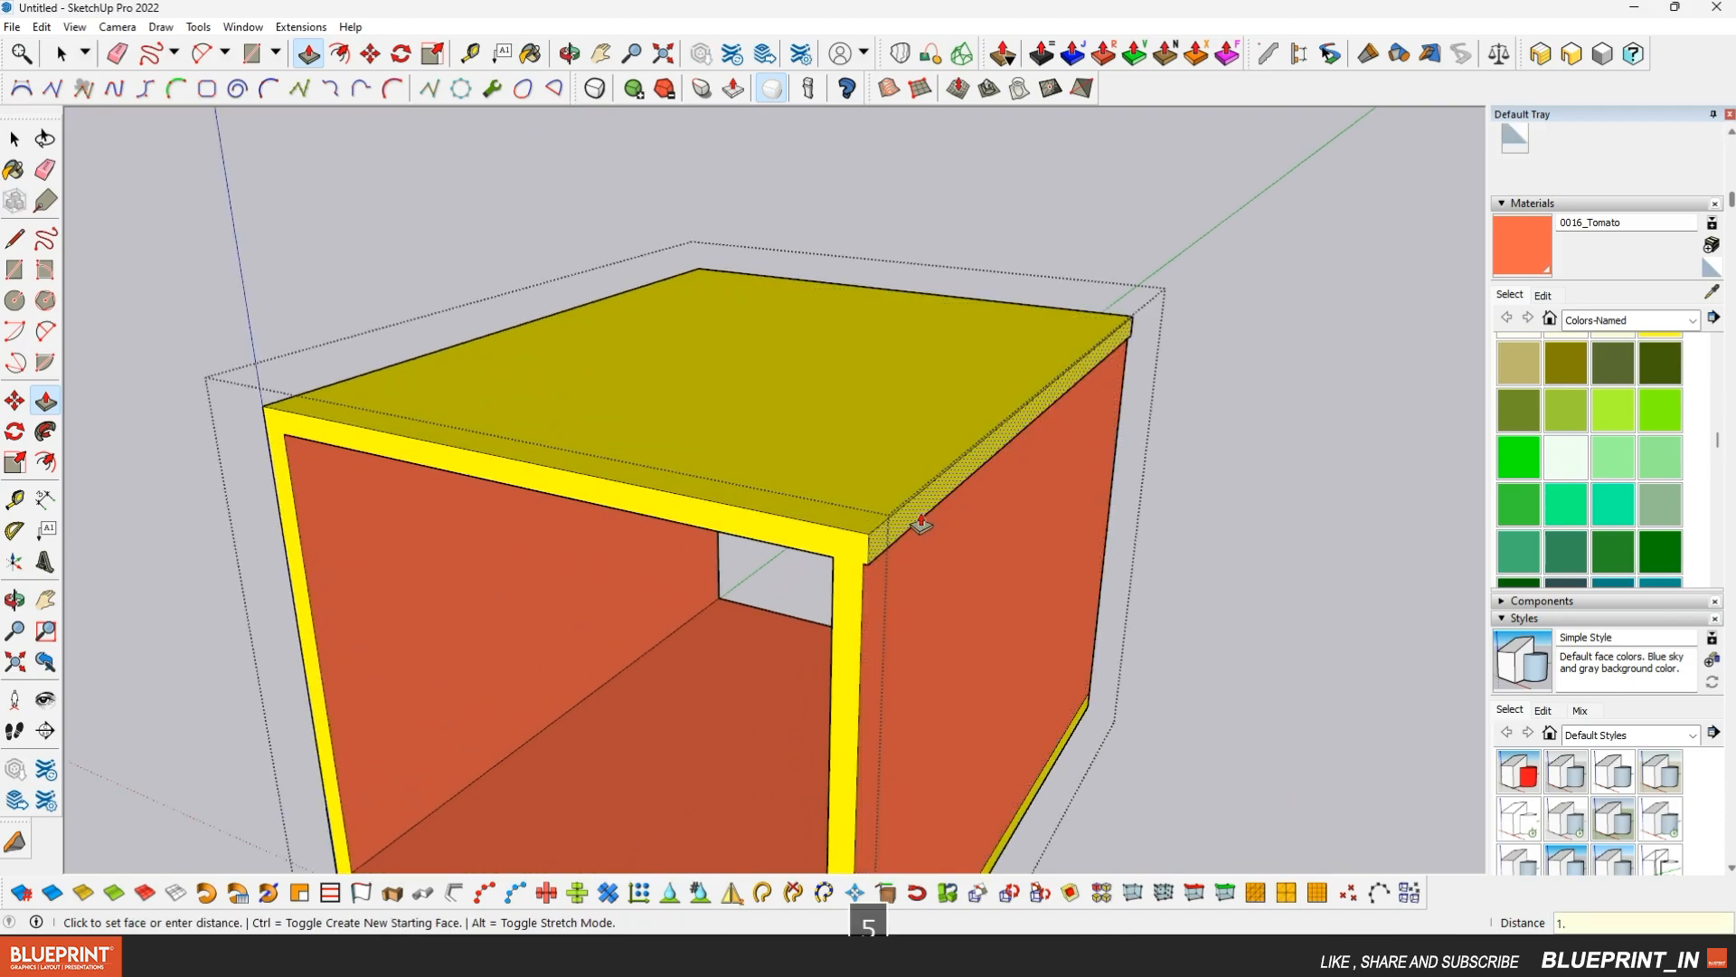
scroll(921, 522, "down", 4)
middle_click_drag(872, 659, 709, 357)
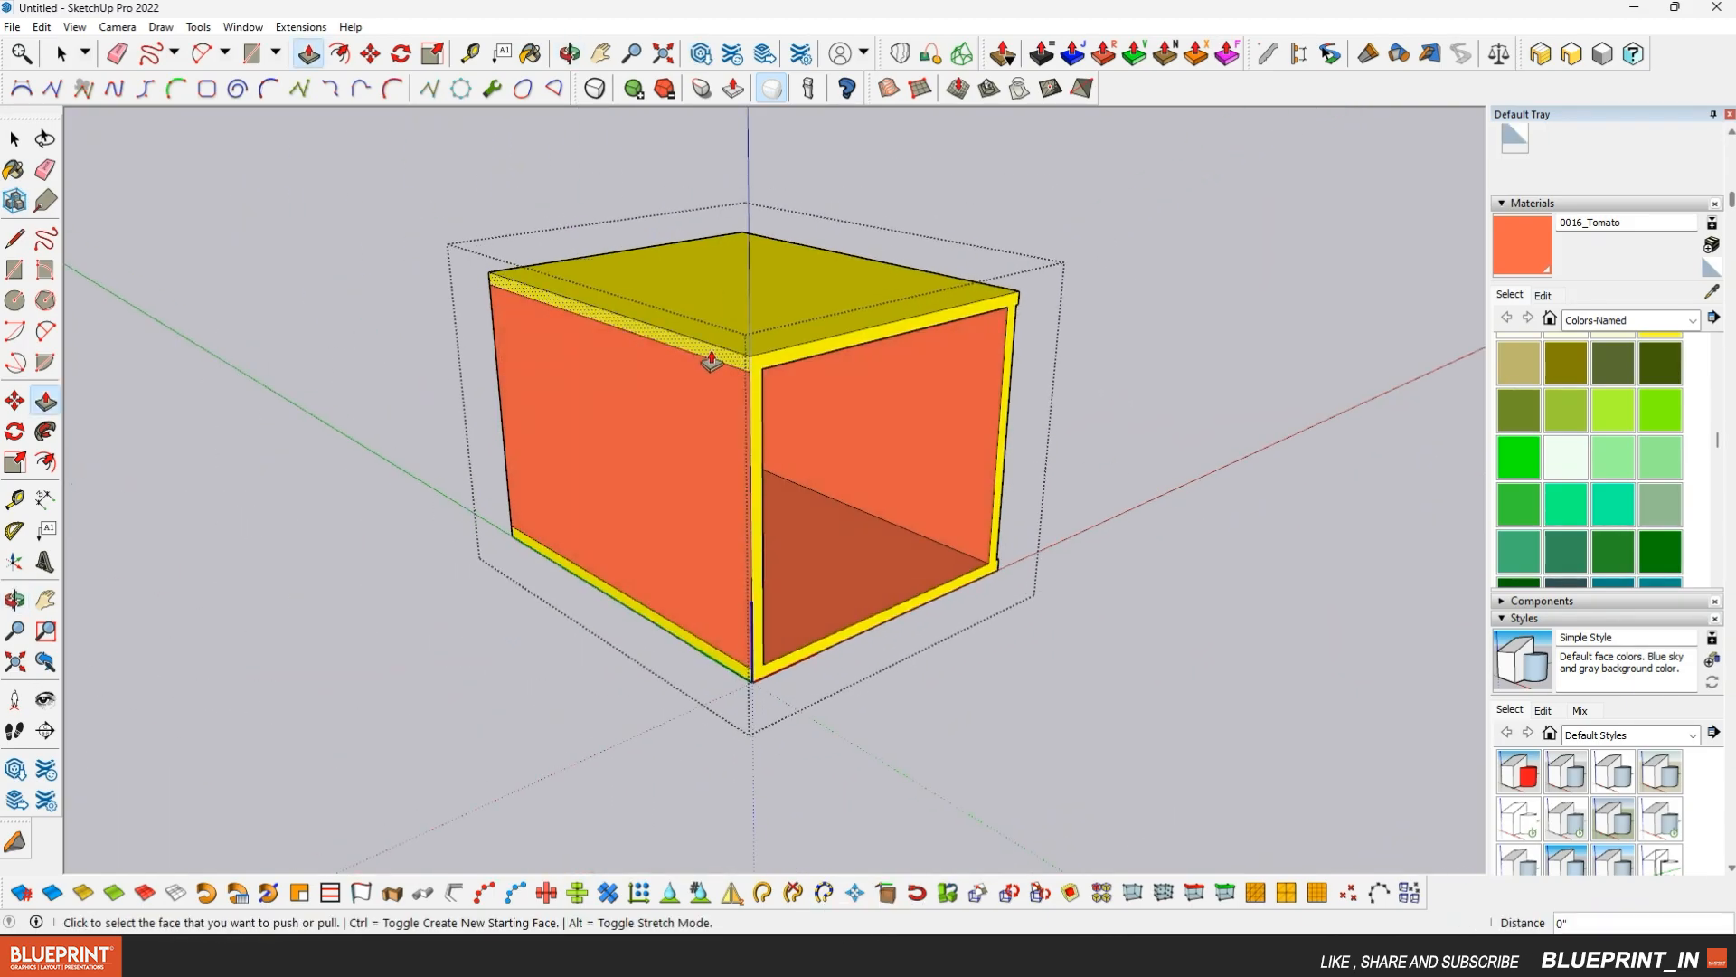
middle_click_drag(718, 663, 380, 452)
scroll(601, 322, "up", 5)
middle_click_drag(600, 322, 492, 322)
scroll(493, 322, "down", 2)
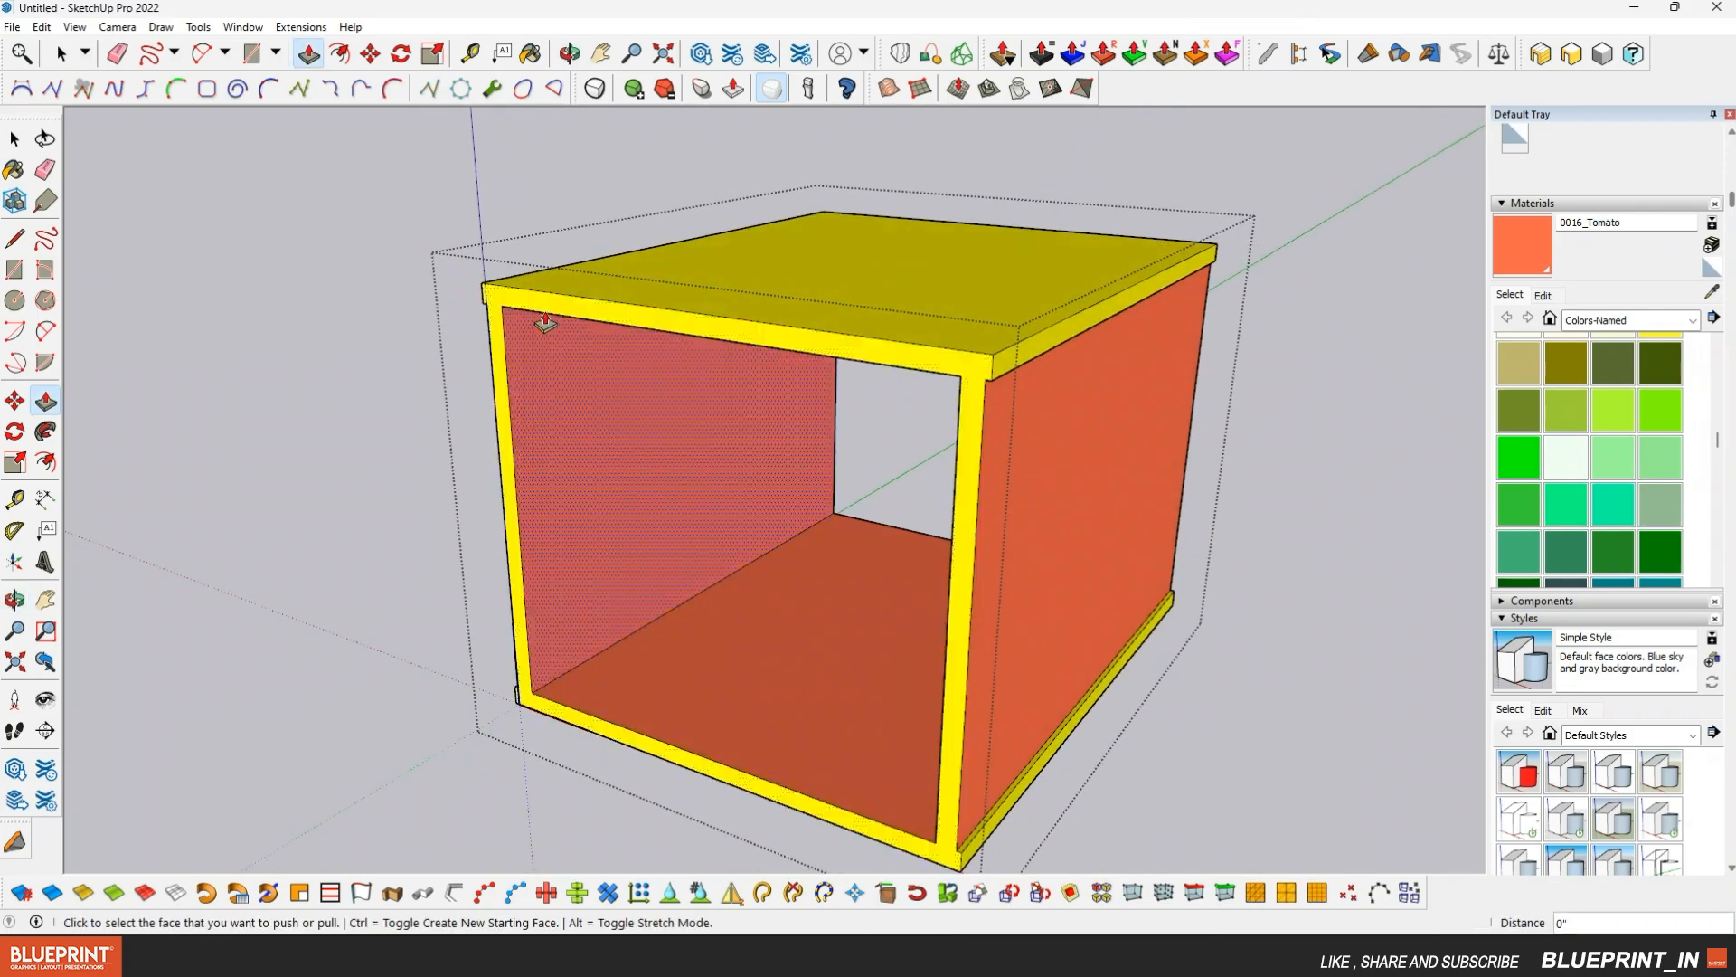
scroll(430, 253, "down", 3)
mouse_move(665, 479)
middle_mouse_down()
mouse_move(582, 376)
mouse_move(657, 456)
middle_mouse_up()
key("ctrl+z")
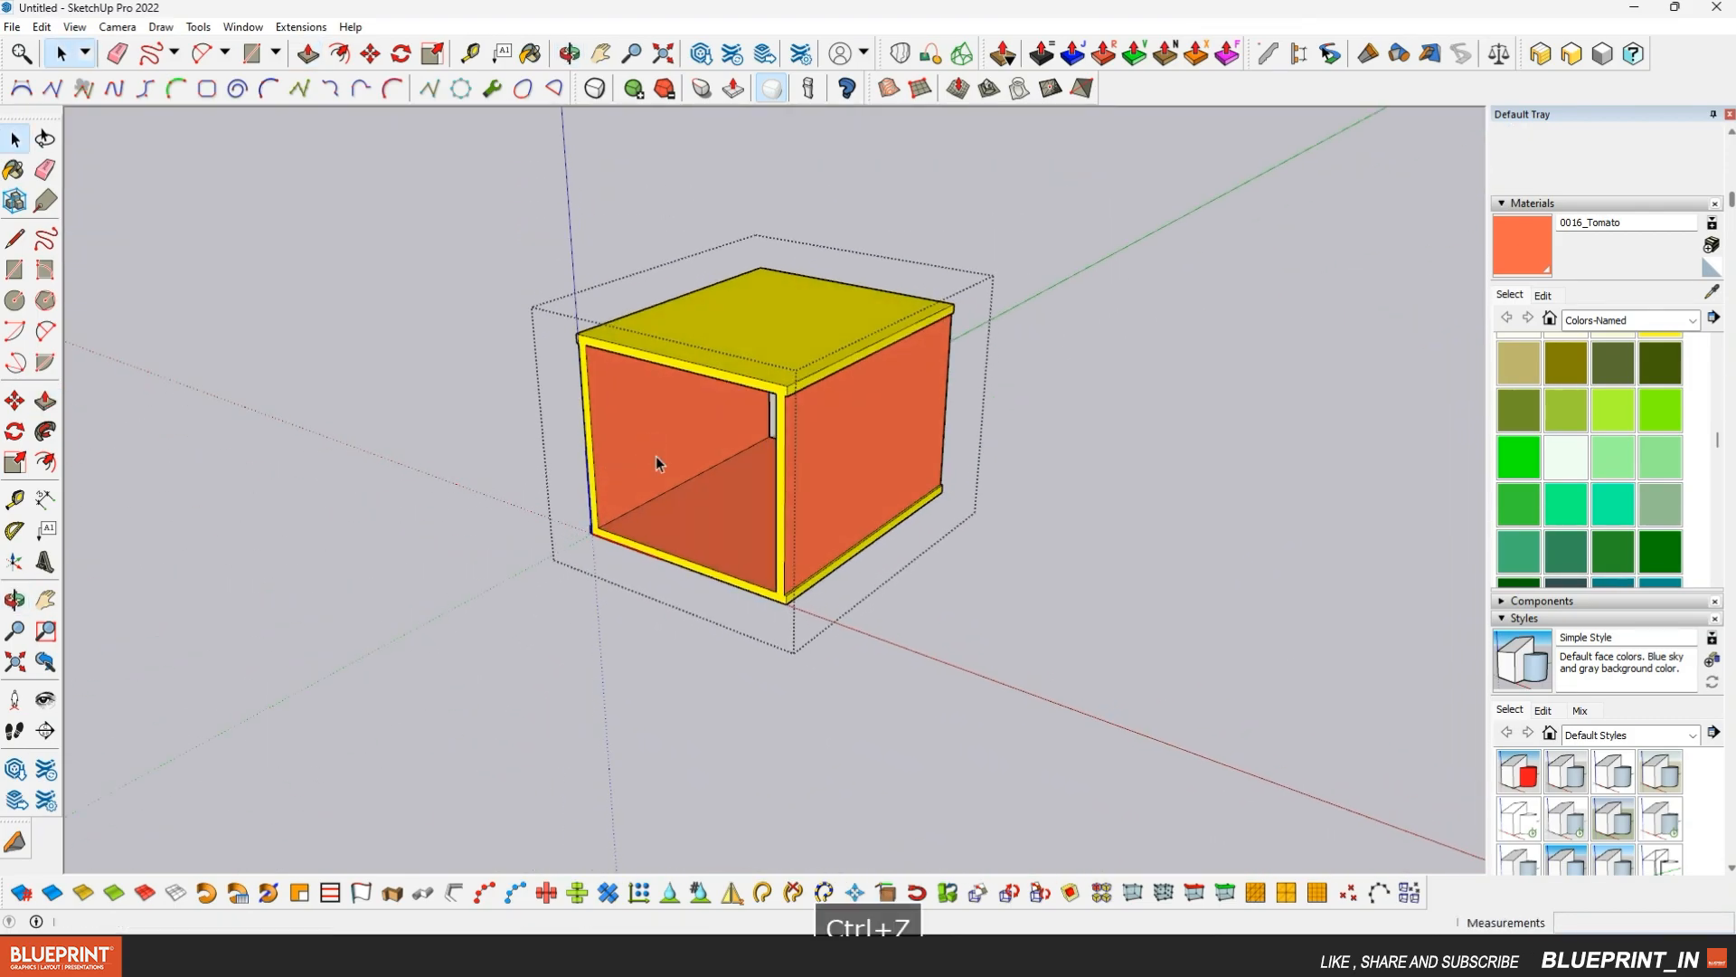
Draw a placeholder rectangle in front of the box and make it a group inside the component
scroll(641, 461, "up", 3)
left_click(251, 53)
middle_click_drag(489, 489, 549, 562)
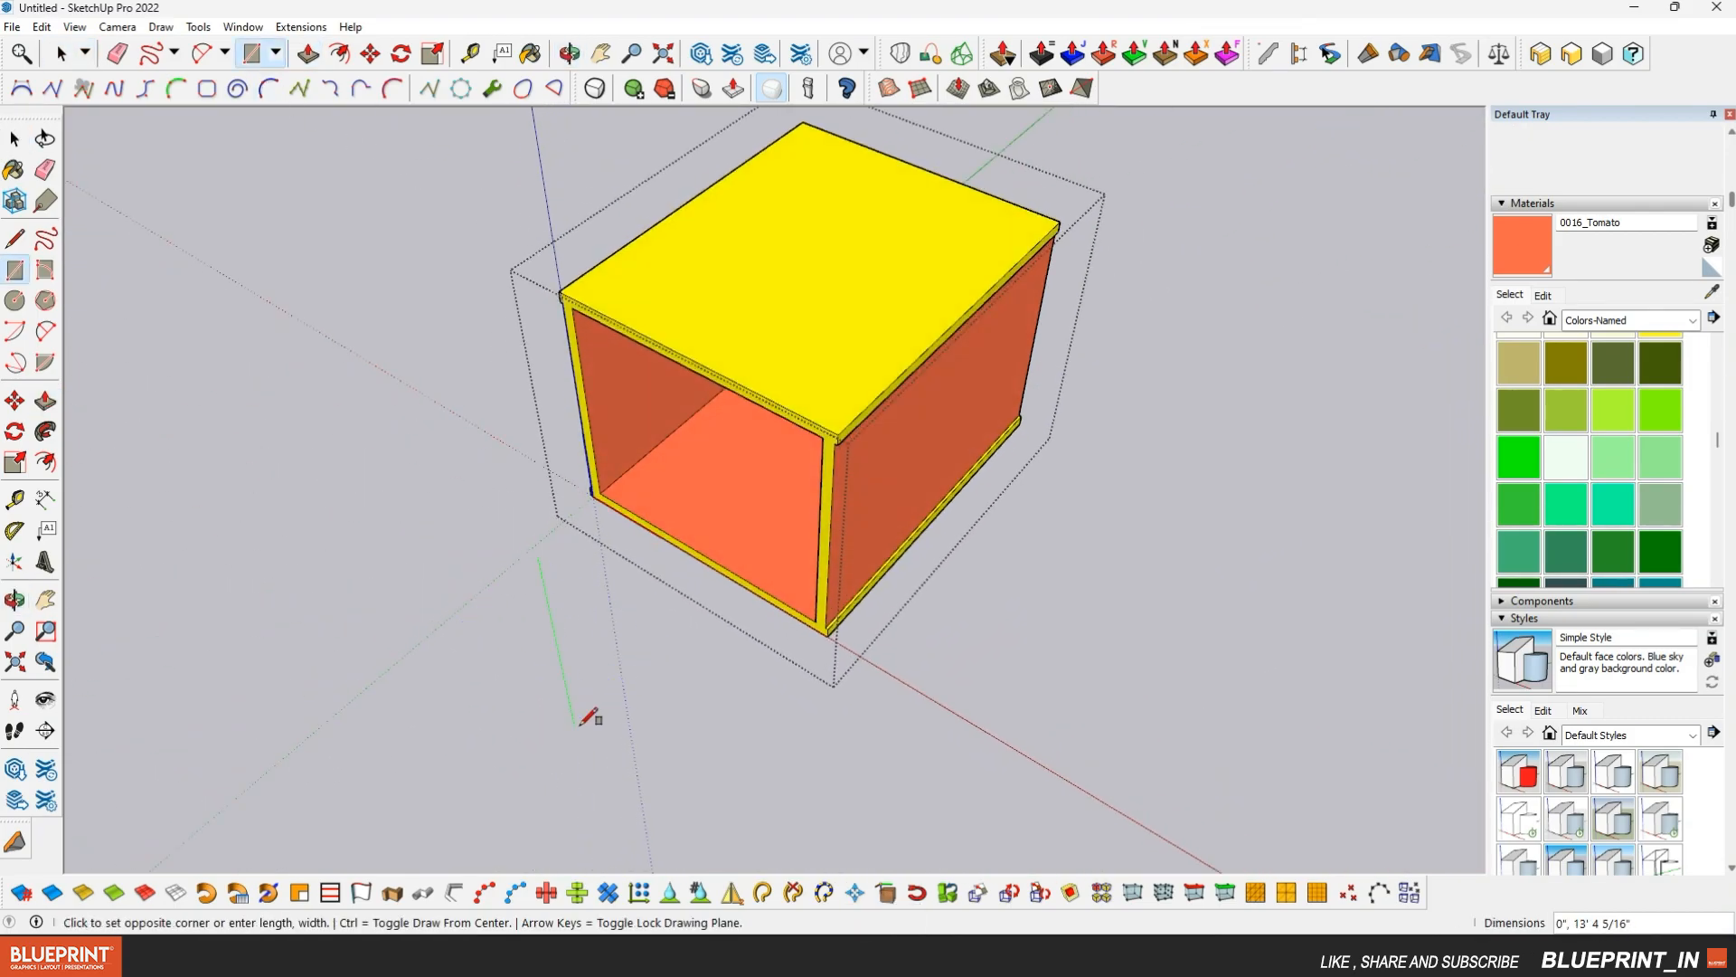
left_click(543, 563)
left_click(518, 799)
key("space")
scroll(1035, 275, "down", 2)
middle_click_drag(1035, 276, 1122, 169, "shift")
double_click(730, 490)
right_click(730, 491)
left_click(793, 650)
Open the new group for editing and delete the placeholder rectangle inside it
double_click(706, 489)
mouse_move(705, 489)
middle_mouse_down()
mouse_move(675, 364)
mouse_move(690, 504)
mouse_move(768, 325)
mouse_move(701, 489)
middle_mouse_up()
scroll(690, 504, "up", 3)
left_click_drag(454, 313, 1063, 784)
key("Delete")
Draw a rectangle from corner to corner of the front opening inside the group
scroll(977, 646, "down", 2)
middle_click_drag(949, 635, 1040, 270)
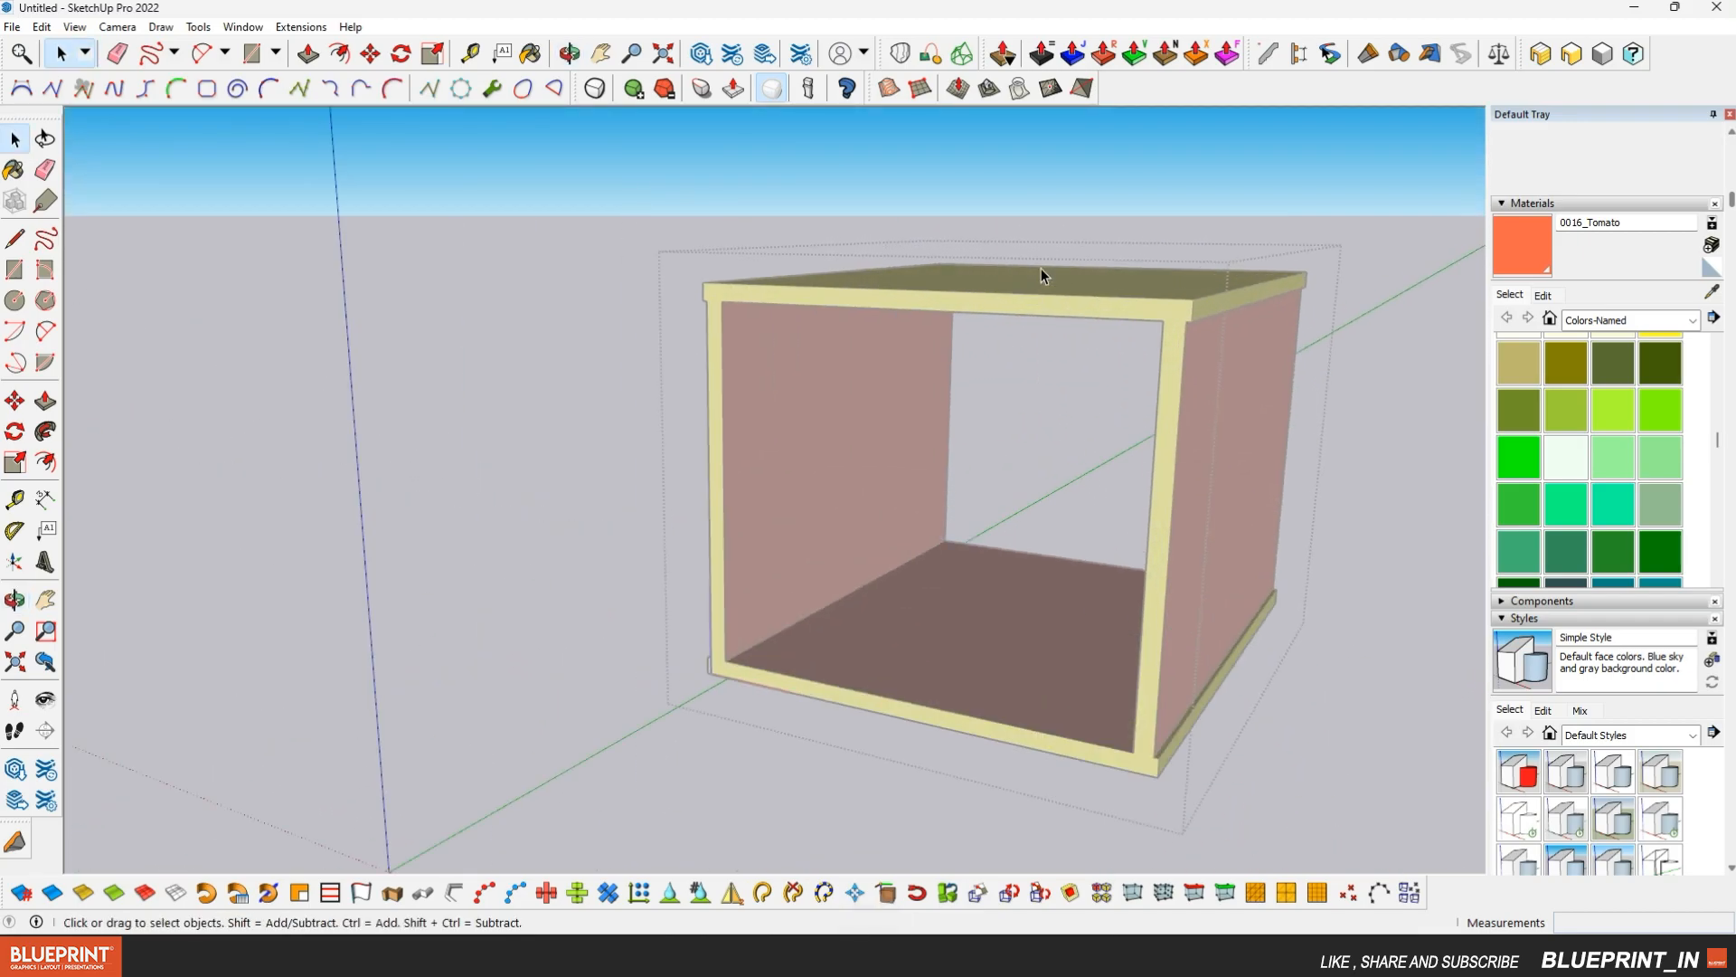
left_click(1132, 753)
middle_click_drag(949, 362, 1040, 533)
left_click(14, 401)
scroll(1010, 606, "up", 2)
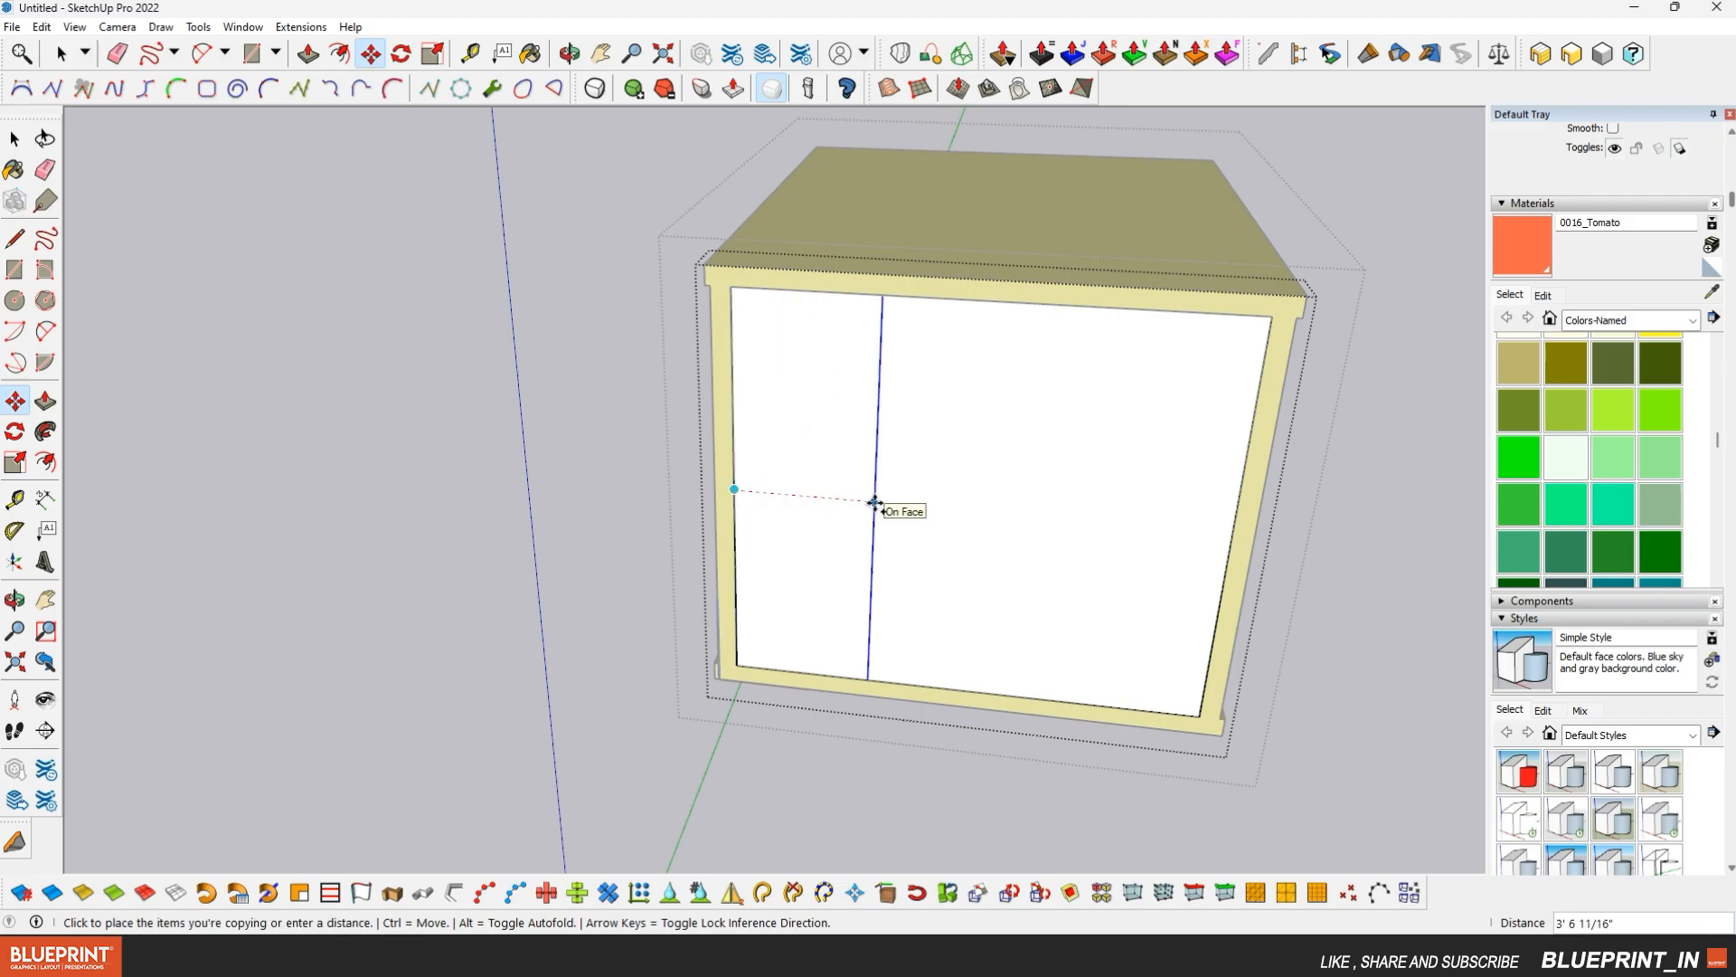
key("space")
Divide the front panel's bottom edge into three and copy the vertical edge to both division points, making three columns
middle_click_drag(697, 376, 827, 610)
right_click(827, 609)
left_click(915, 733)
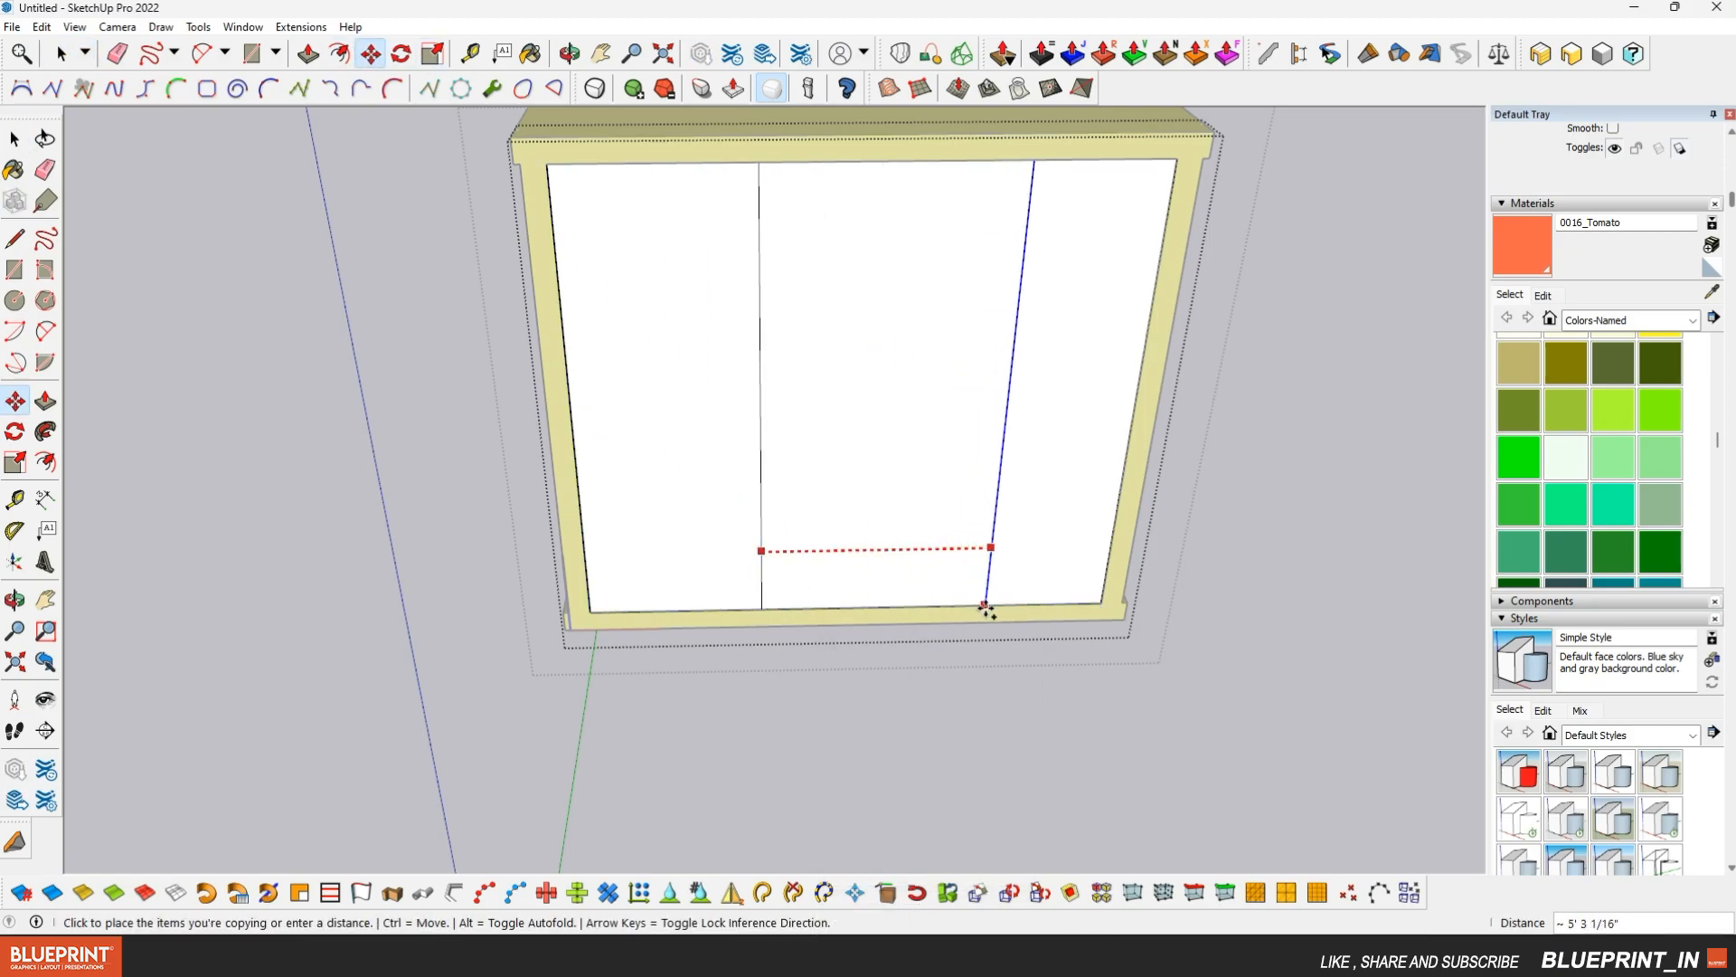
middle_click_drag(957, 564, 694, 232)
key("space")
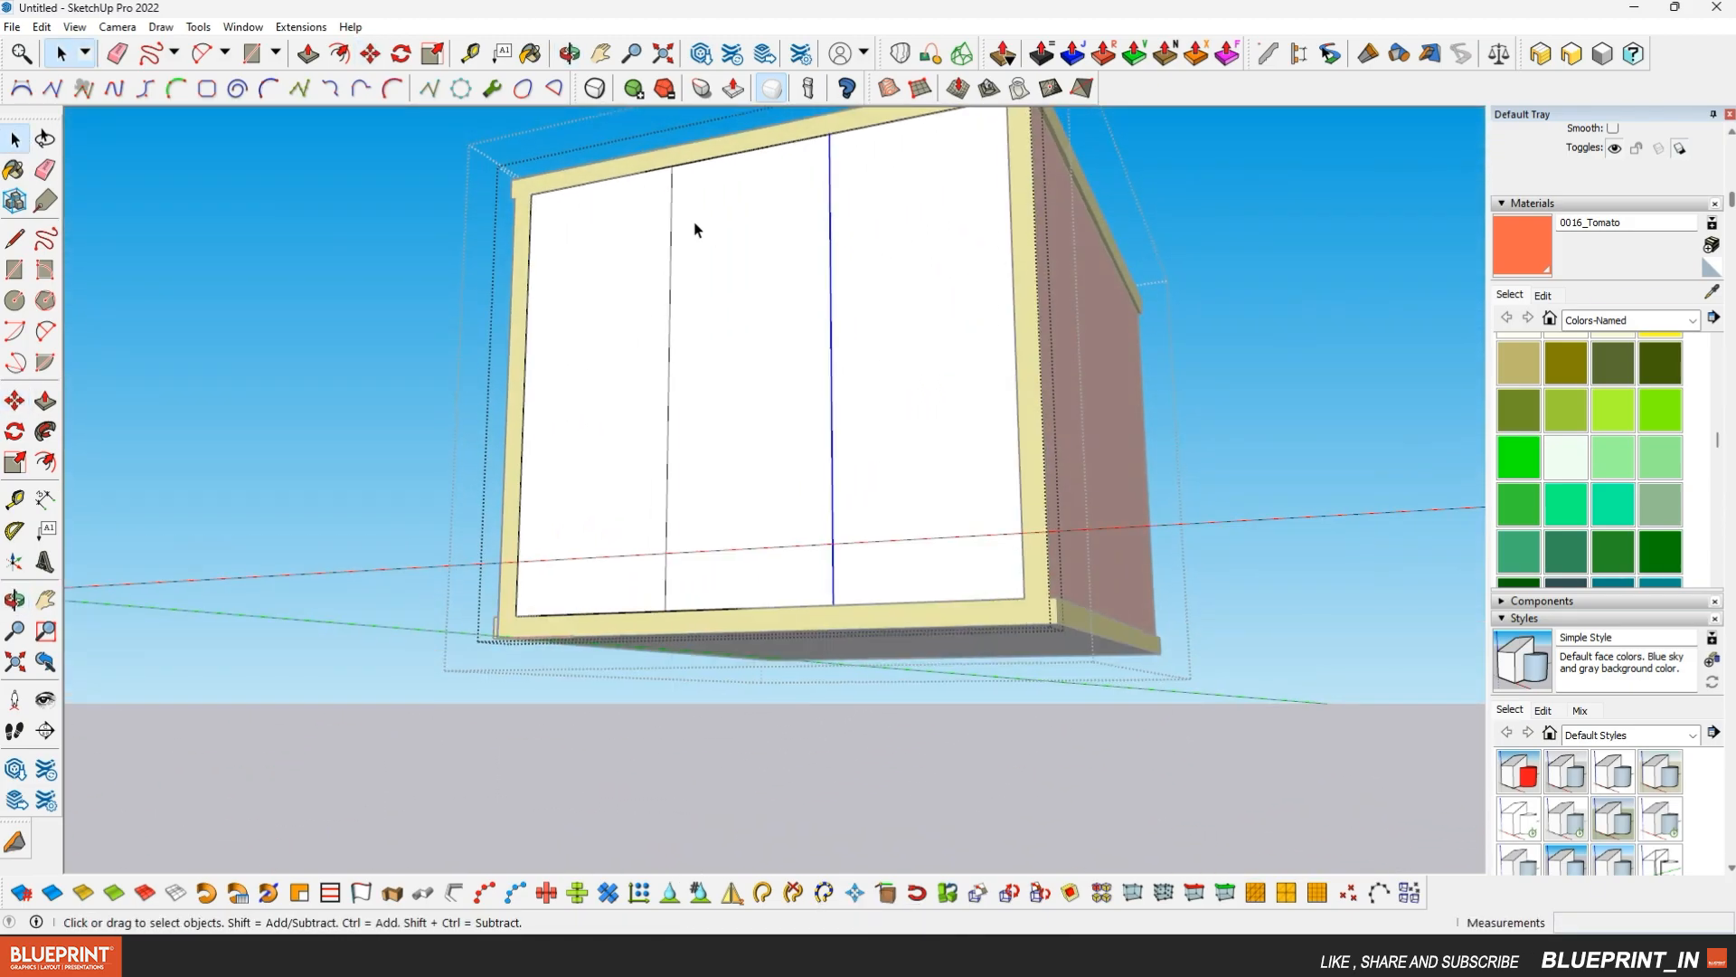
Copy the front panel's top edge downward to separate a row of shorter upper panes
left_click(615, 182)
middle_click_drag(615, 181, 667, 186)
left_click(742, 181)
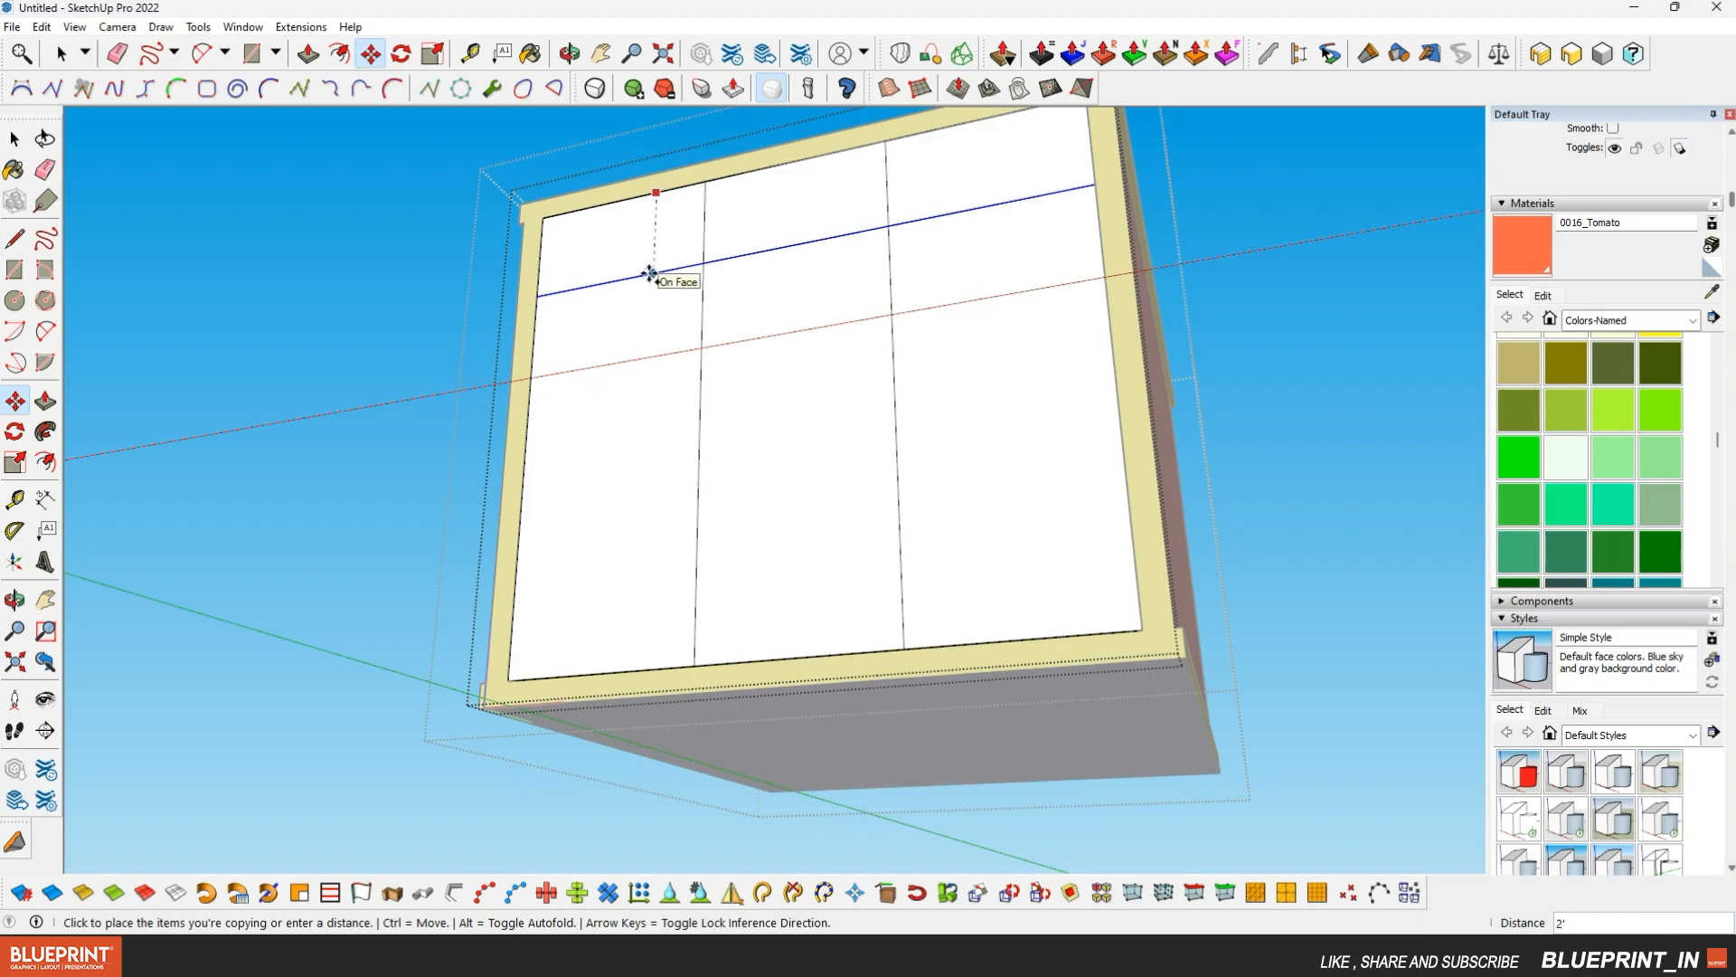
key("Return")
scroll(649, 273, "down", 1)
middle_click_drag(776, 290, 687, 443)
key("space")
scroll(701, 389, "down", 2)
scroll(674, 421, "up", 2)
Offset the outlines of all six window panes inward by the same small distance
left_click(677, 427)
scroll(594, 335, "up", 1)
left_click(573, 310)
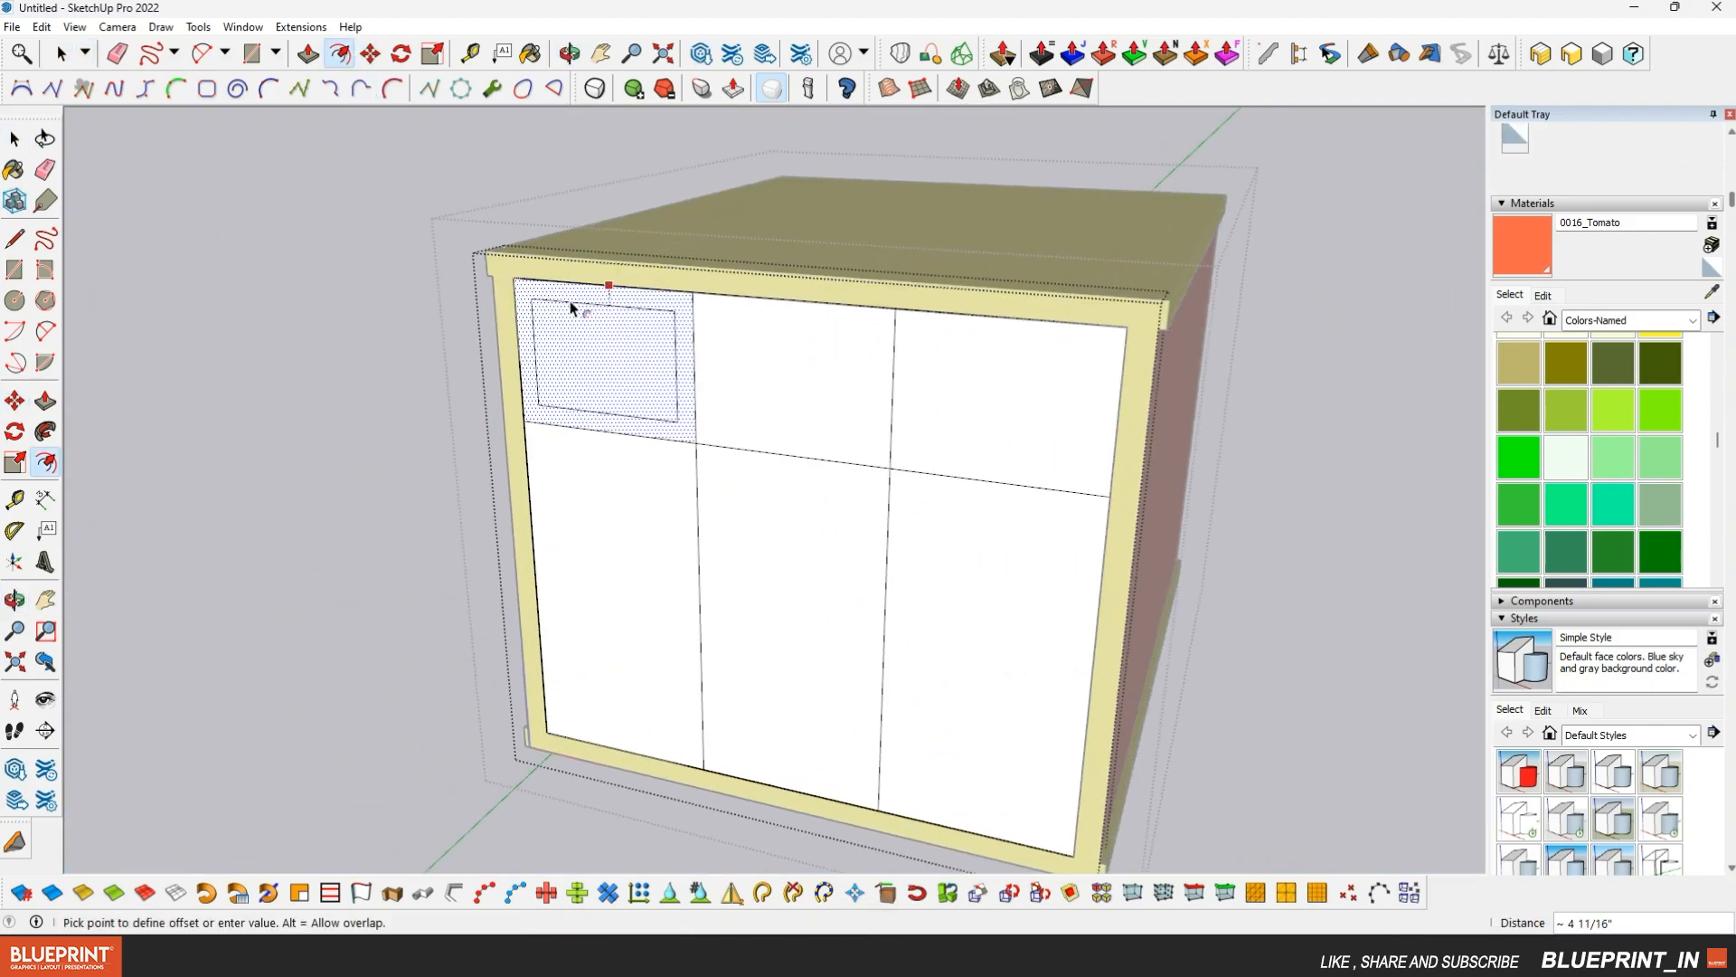
key("Escape")
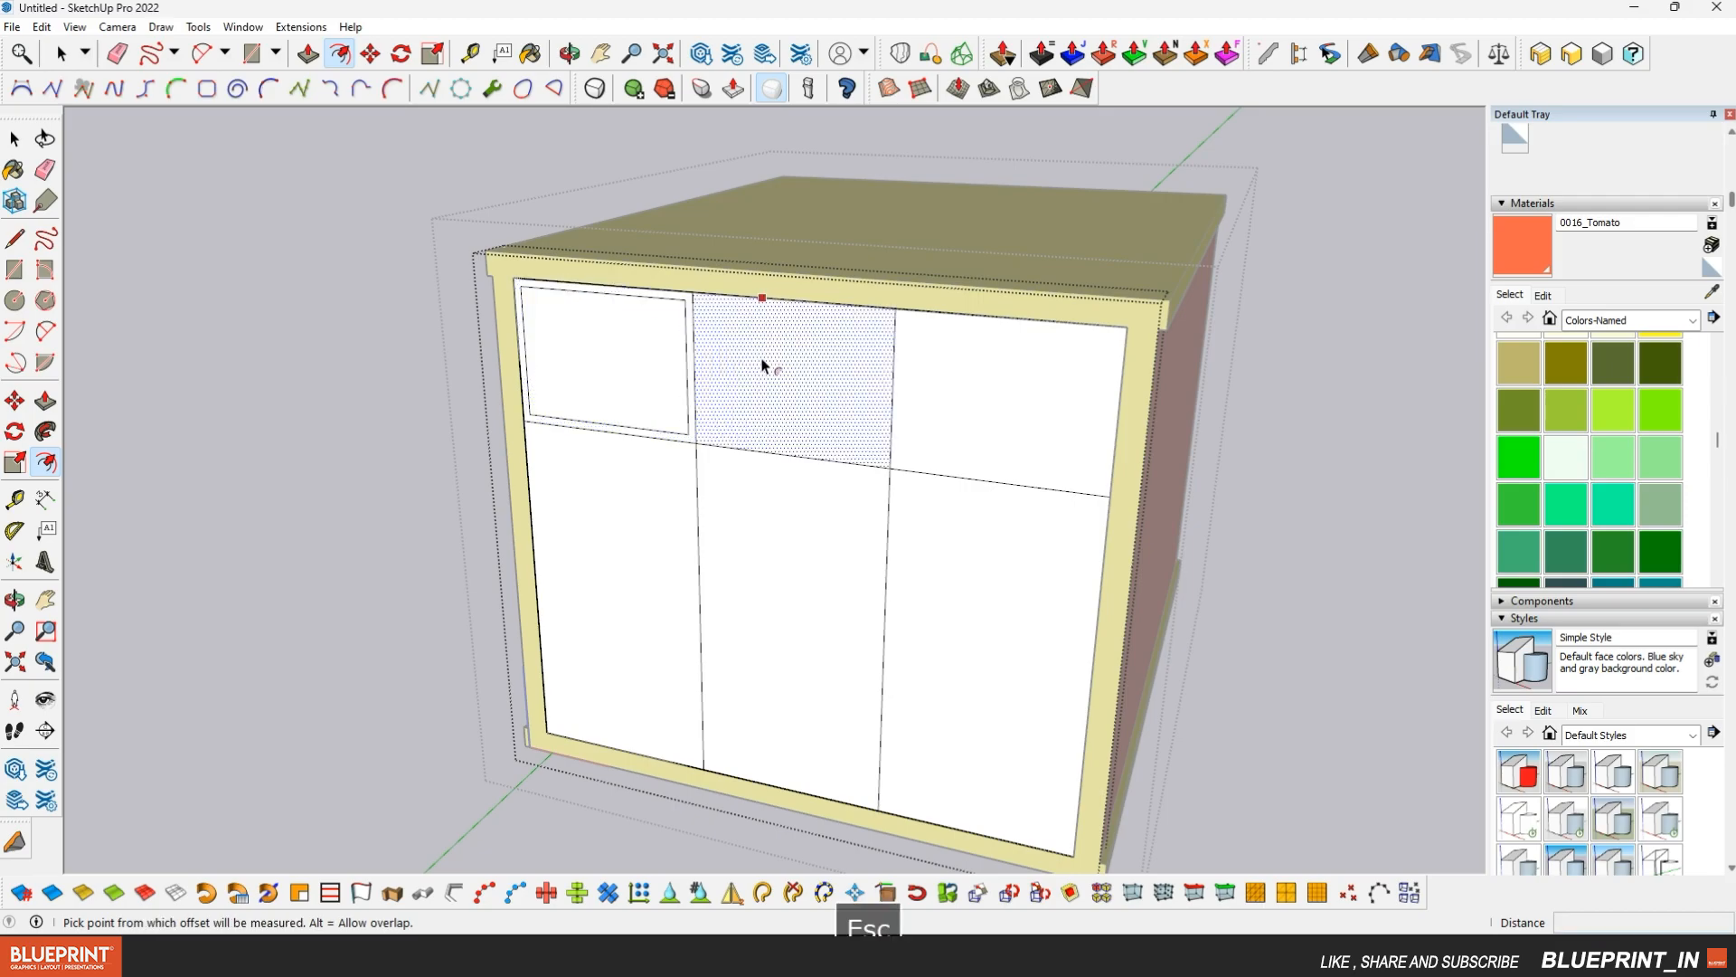
key("ctrl+z")
left_click(759, 299)
key("Return")
double_click(931, 358)
double_click(939, 532)
double_click(796, 532)
double_click(640, 530)
Erase the original dividing lines between the offset panes to leave one continuous frame face
middle_click_drag(619, 425, 672, 494)
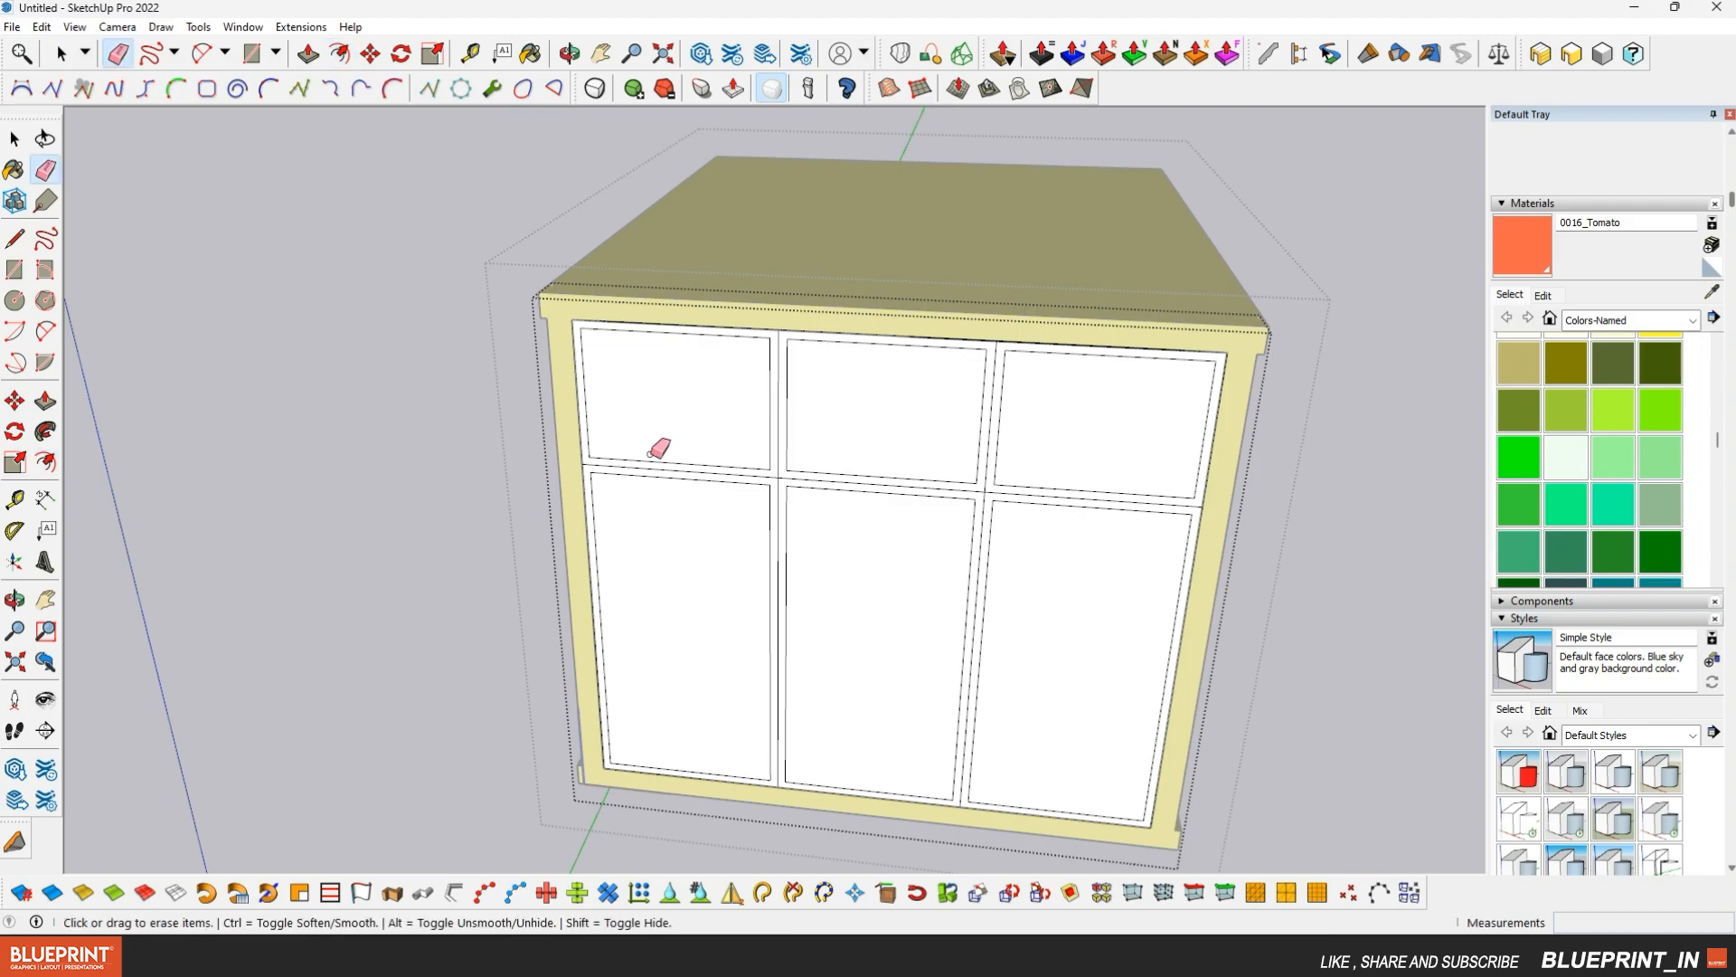
scroll(788, 472, "up", 3)
scroll(977, 605, "down", 2)
mouse_move(960, 620)
middle_mouse_down()
mouse_move(733, 601)
mouse_move(931, 561)
middle_mouse_up()
Select the six inner pane faces and delete them to open up the window frame
left_click(14, 139)
left_click(647, 507)
left_click(688, 372, "shift")
left_click(837, 369, "shift")
left_click(859, 543, "shift")
left_click(1035, 602, "shift")
left_click(1061, 387, "shift")
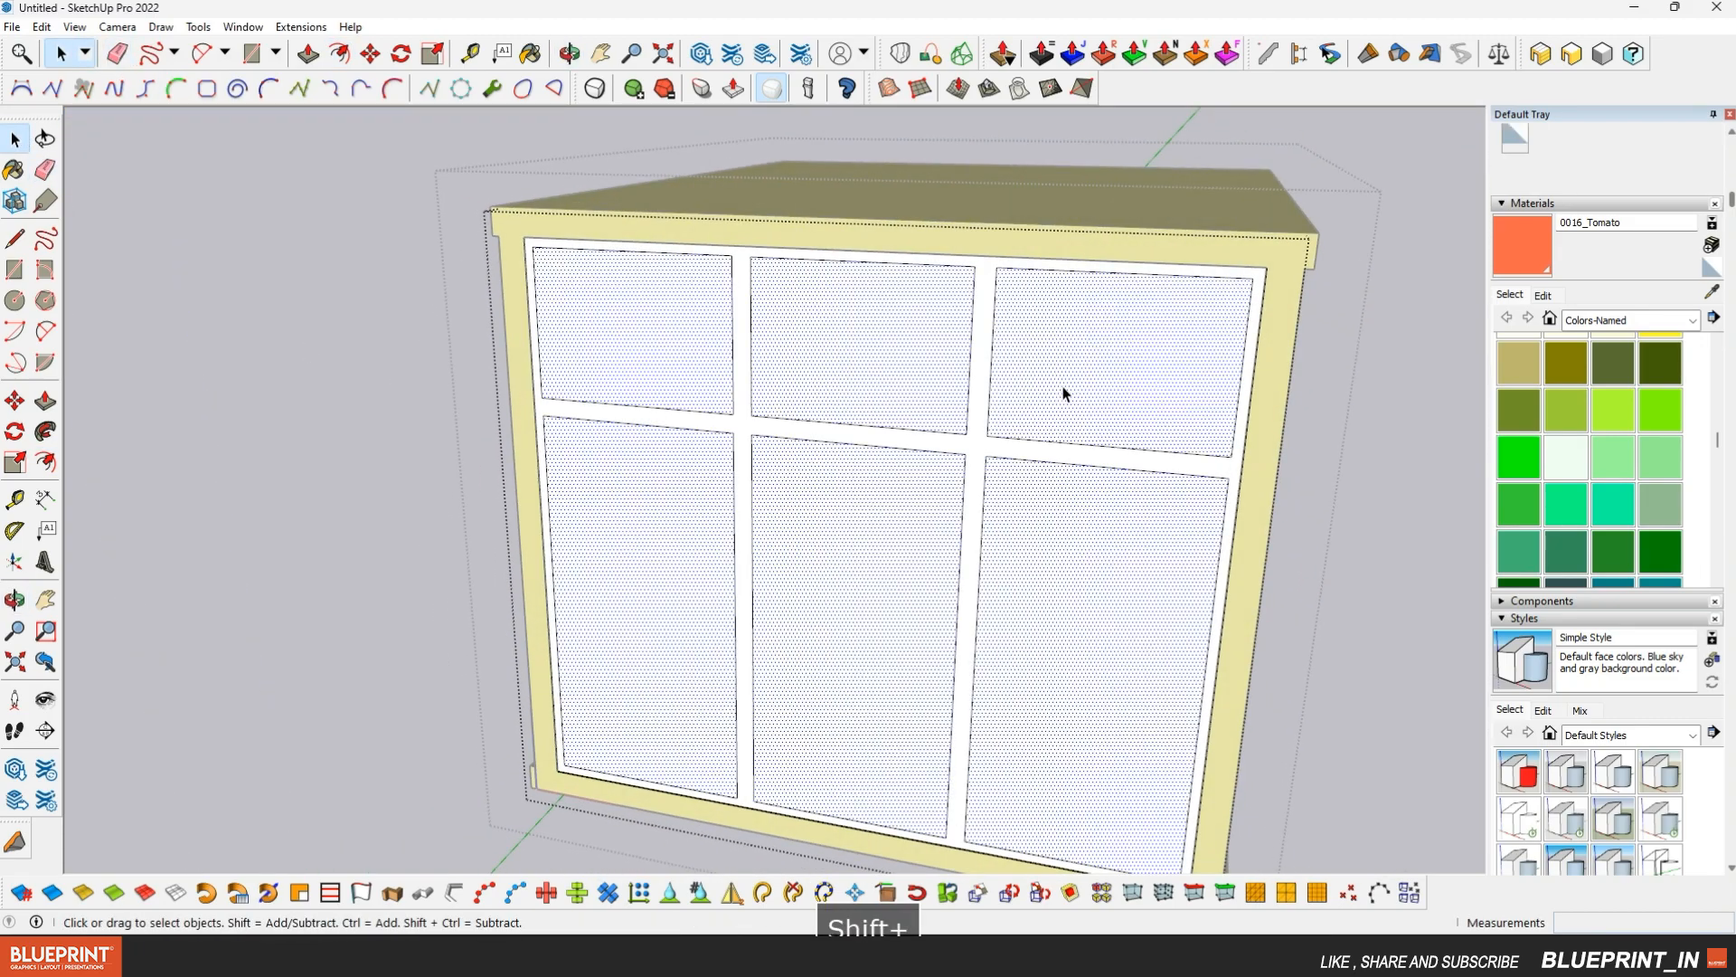
key("Delete")
Extrude the window frame face with Push/Pull to give the mullions thickness
scroll(823, 293, "down", 2)
middle_click_drag(823, 293, 734, 460)
key("p")
scroll(768, 461, "up", 5)
left_click(850, 460)
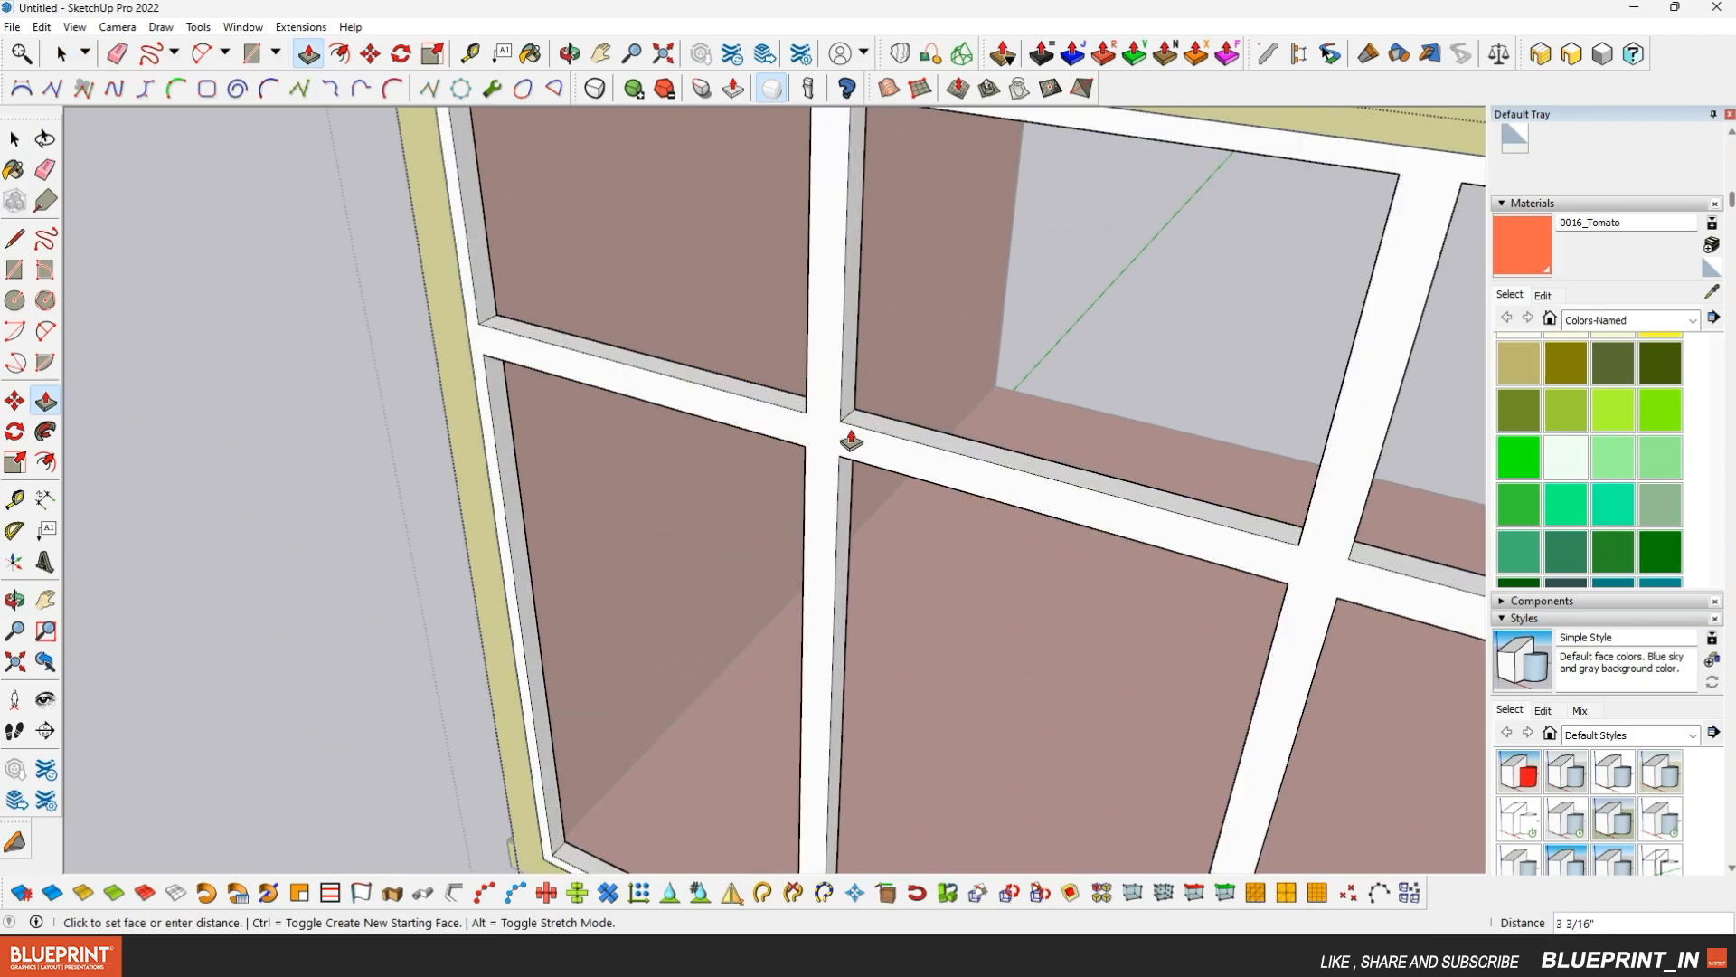
key("Return")
scroll(435, 316, "down", 5)
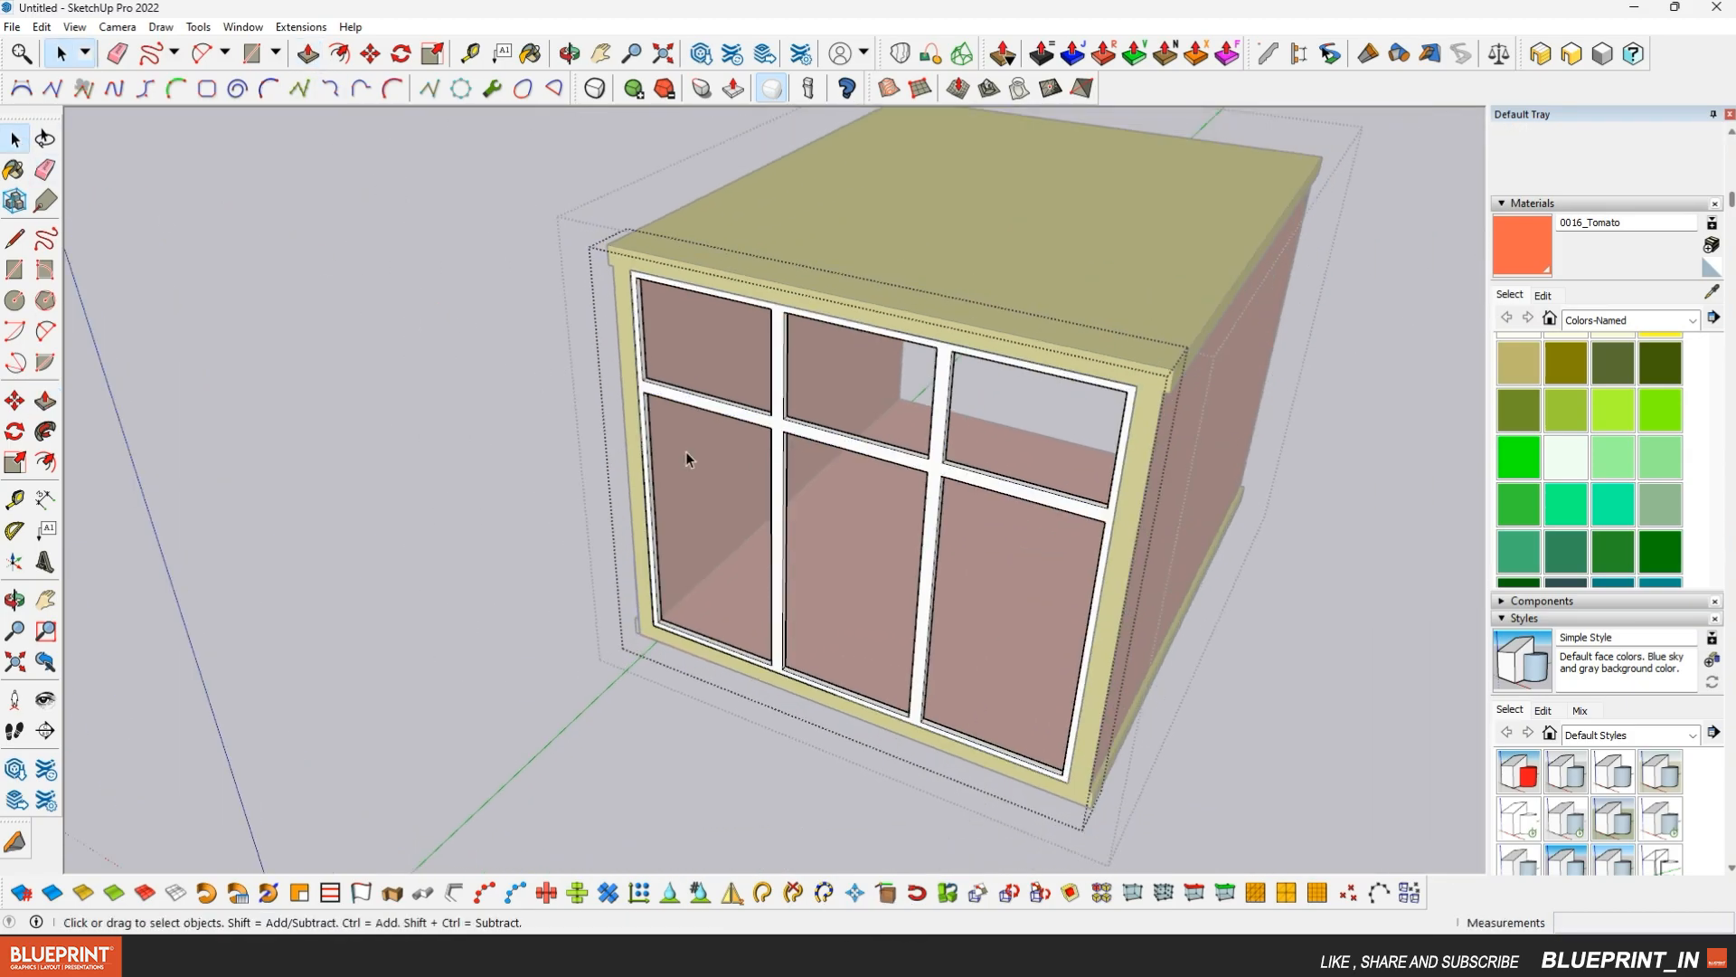
Draw a small rectangle on the ground in front of the window frame
scroll(817, 647, "up", 4)
left_click(252, 55)
scroll(796, 443, "down", 3)
scroll(617, 631, "up", 2)
left_click_drag(582, 628, 657, 696)
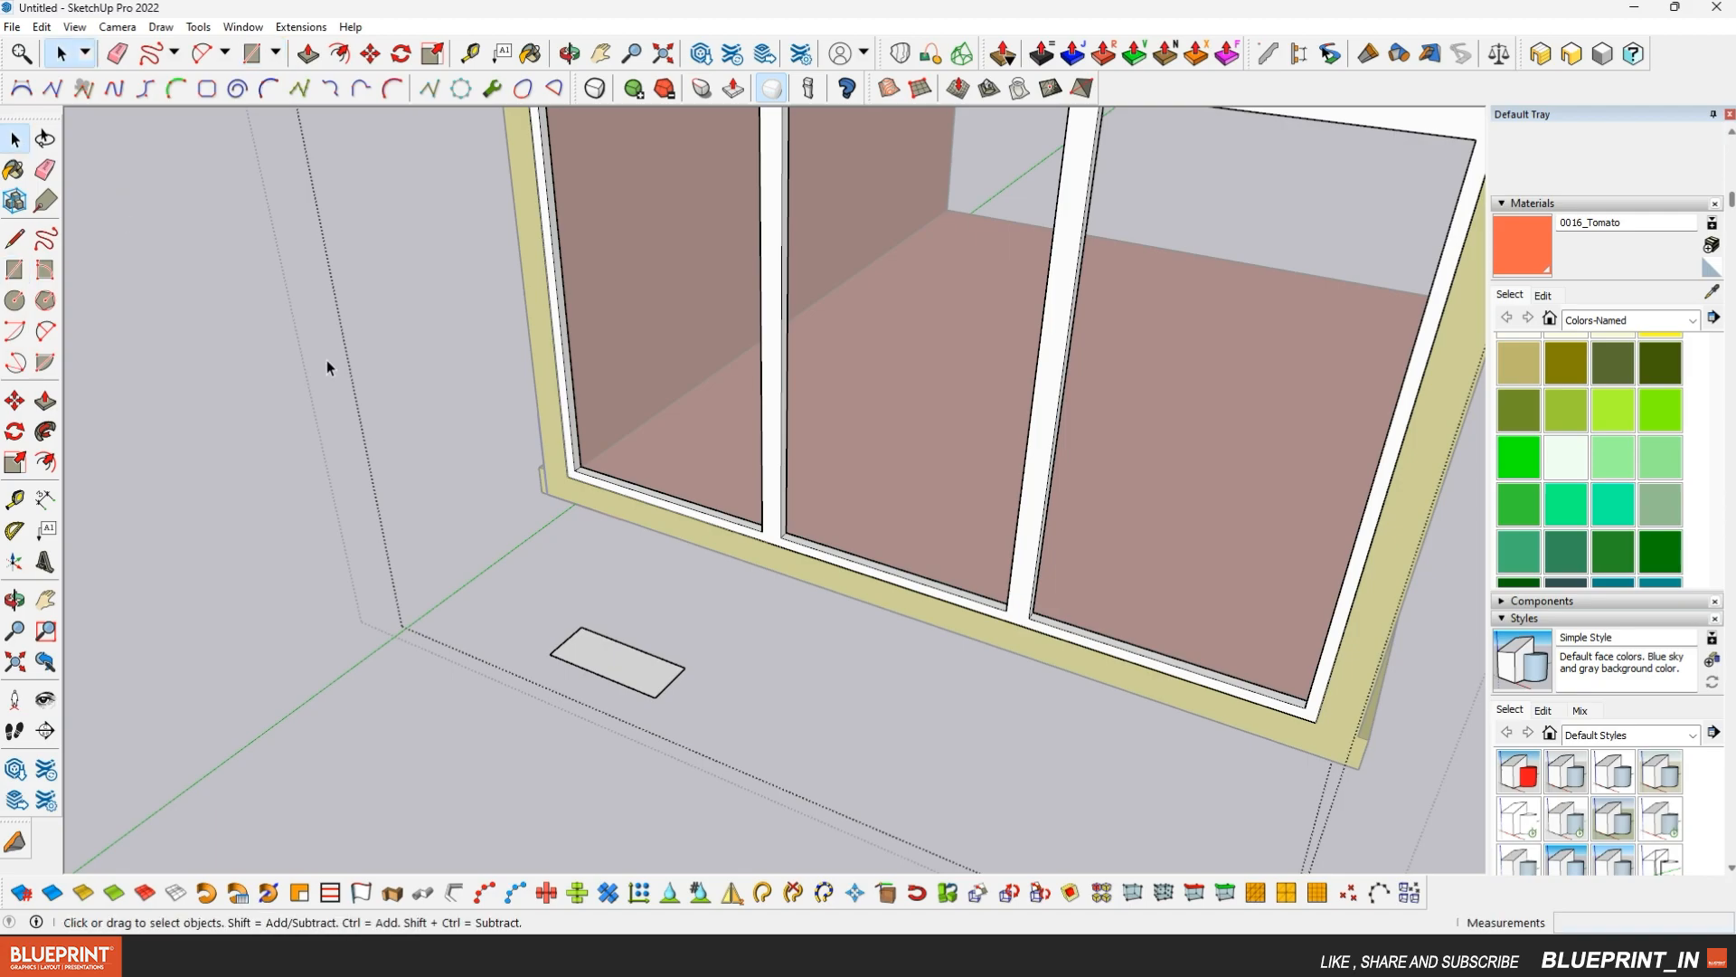
Group the small ground rectangle, open the group for editing and delete its original geometry
scroll(594, 669, "up", 3)
double_click(606, 662)
right_click(606, 662)
left_click(669, 389)
scroll(631, 653, "up", 1)
double_click(628, 657)
left_click_drag(438, 566, 834, 807)
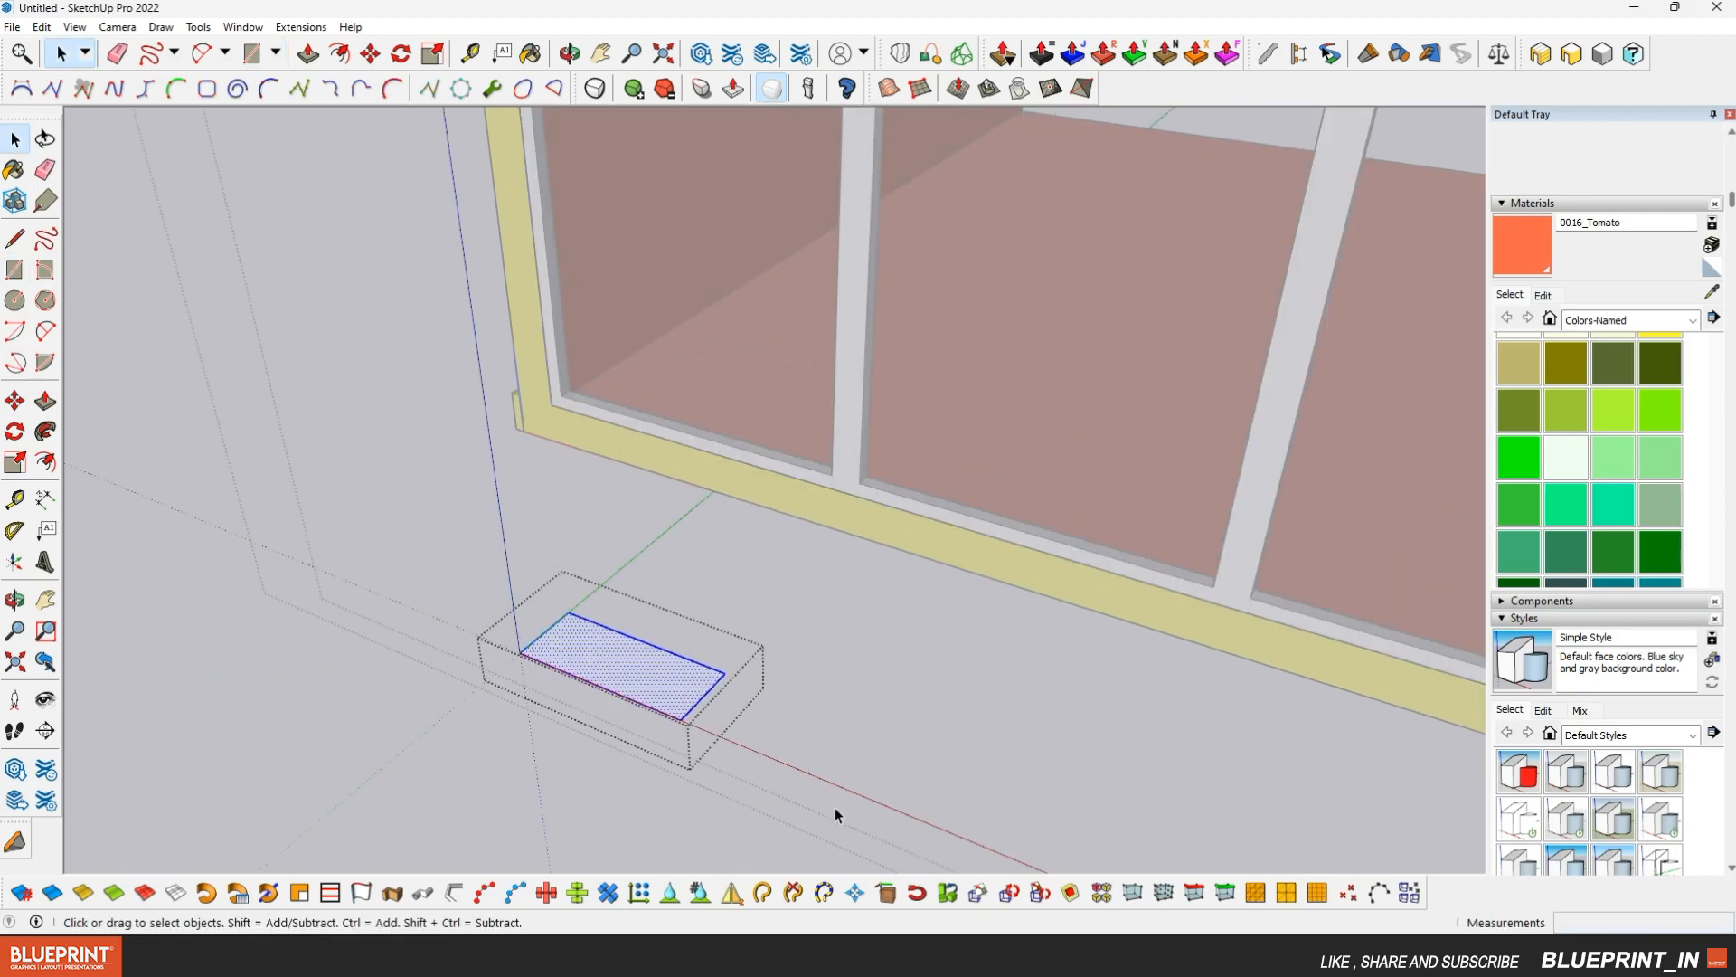
key("Delete")
Draw a glass rectangle inside the open group spanning the window frame from one inner corner to the opposite corner
left_click(252, 55)
left_click(563, 396)
scroll(701, 579, "down", 4)
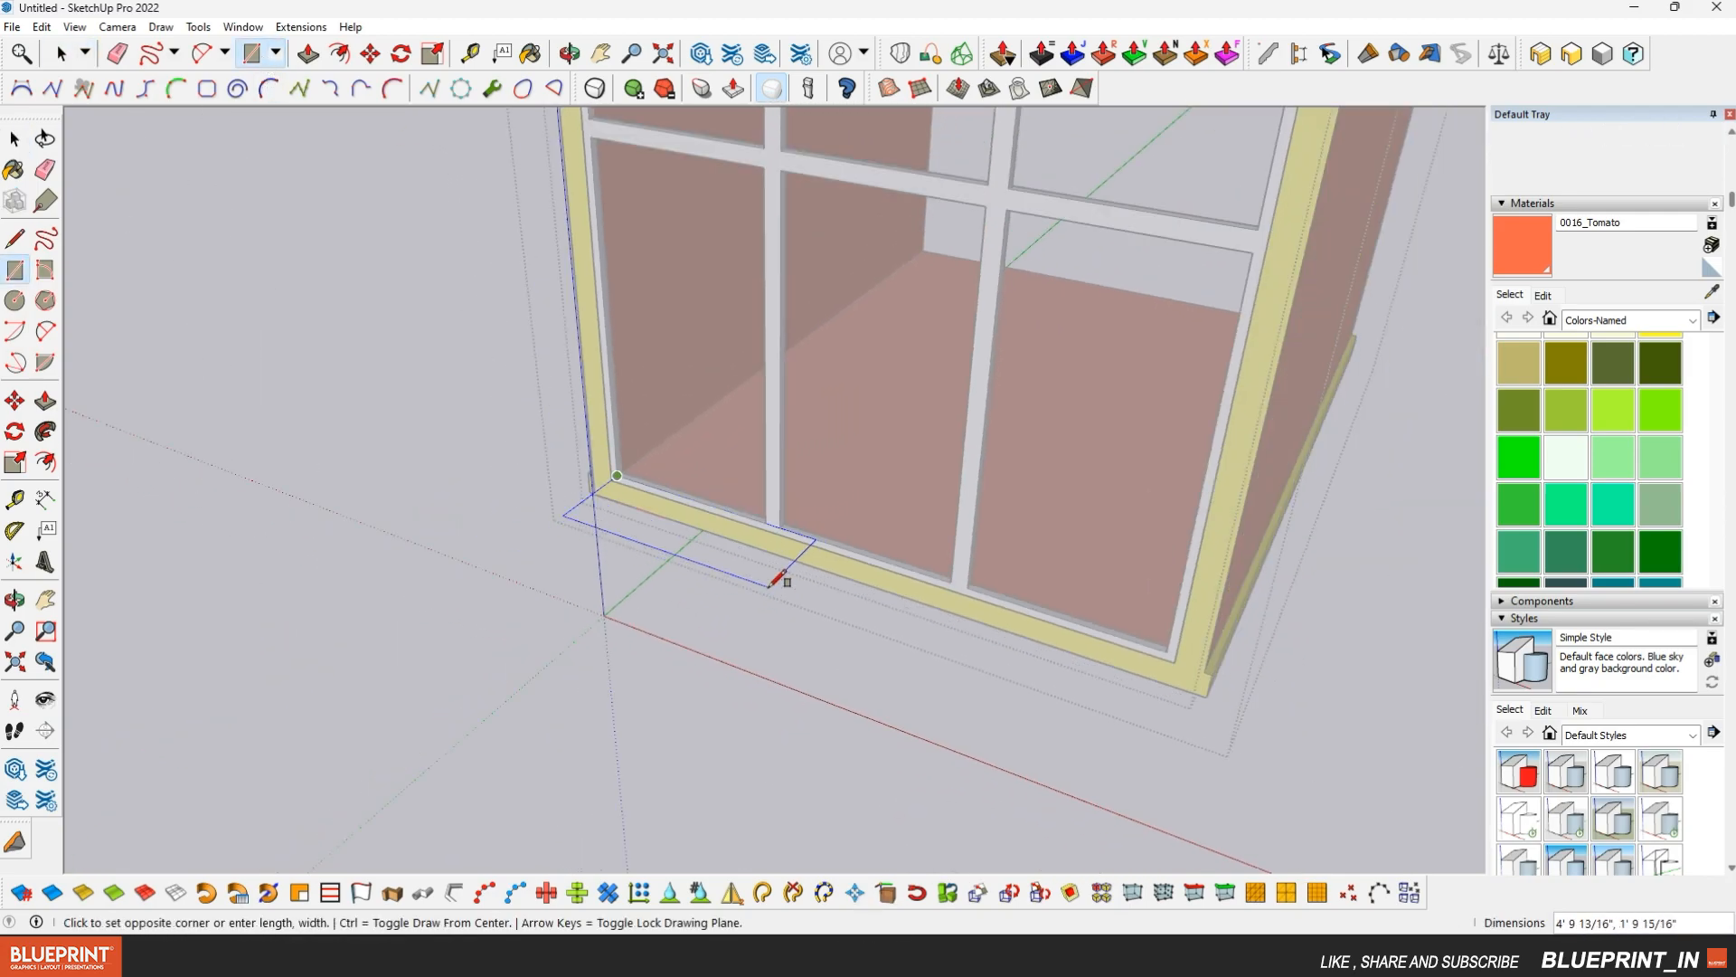
scroll(771, 588, "down", 4)
scroll(1073, 355, "up", 3)
left_click(1077, 354)
scroll(973, 383, "down", 3)
Paint the new pane with the Translucent Glass Gray material from Glass and Mirrors
left_click(14, 138)
scroll(683, 539, "up", 3)
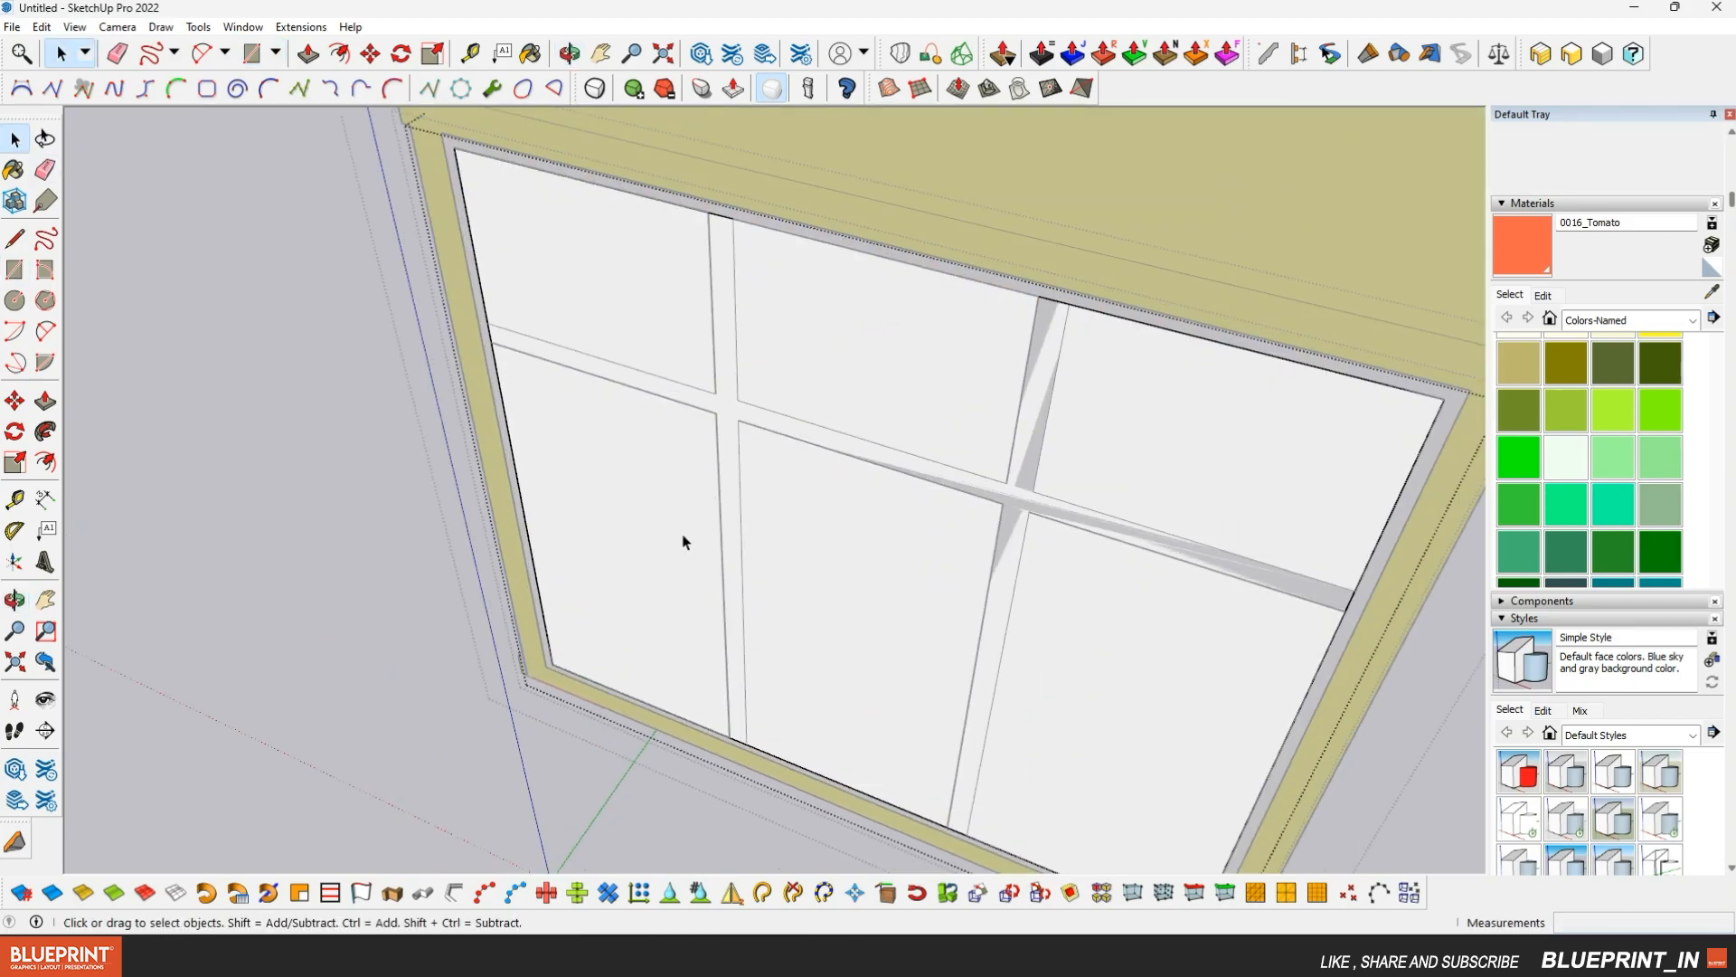
left_click(1669, 321)
left_click(1615, 413)
left_click(1660, 402)
left_click(1151, 480)
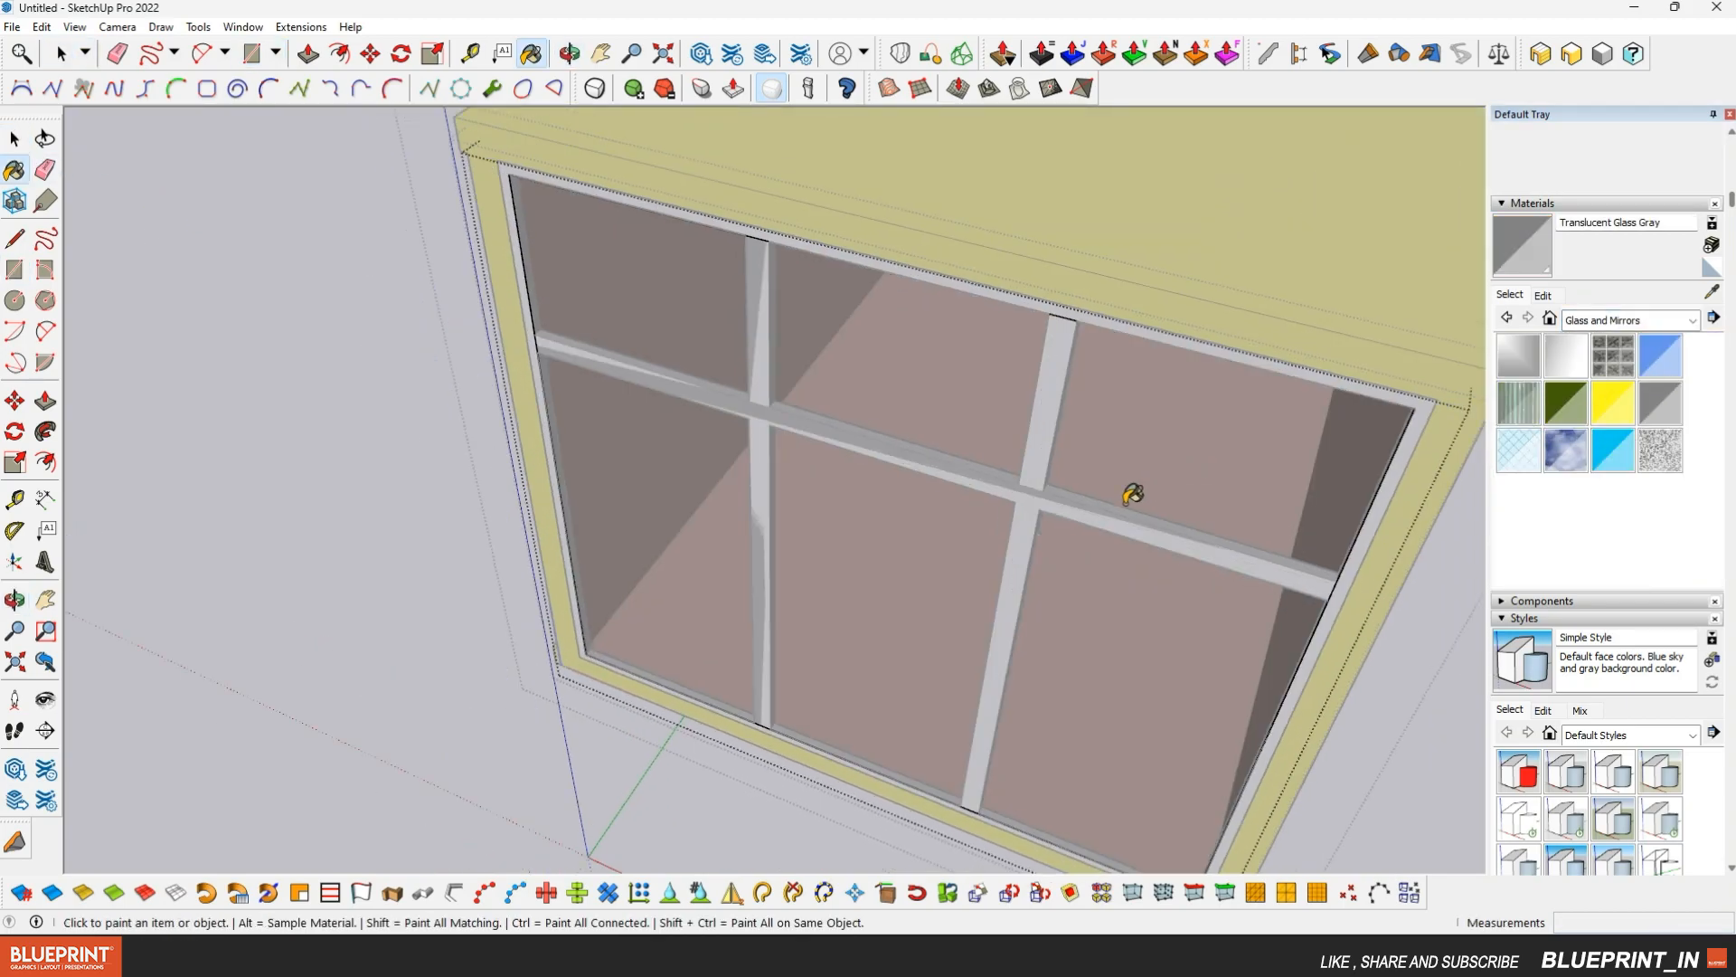
Give the glass pane a thickness of 1/2" with Push/Pull and close its group
scroll(963, 416, "down", 3)
key("p")
scroll(657, 628, "up", 6)
scroll(657, 628, "up", 3)
left_click(606, 625)
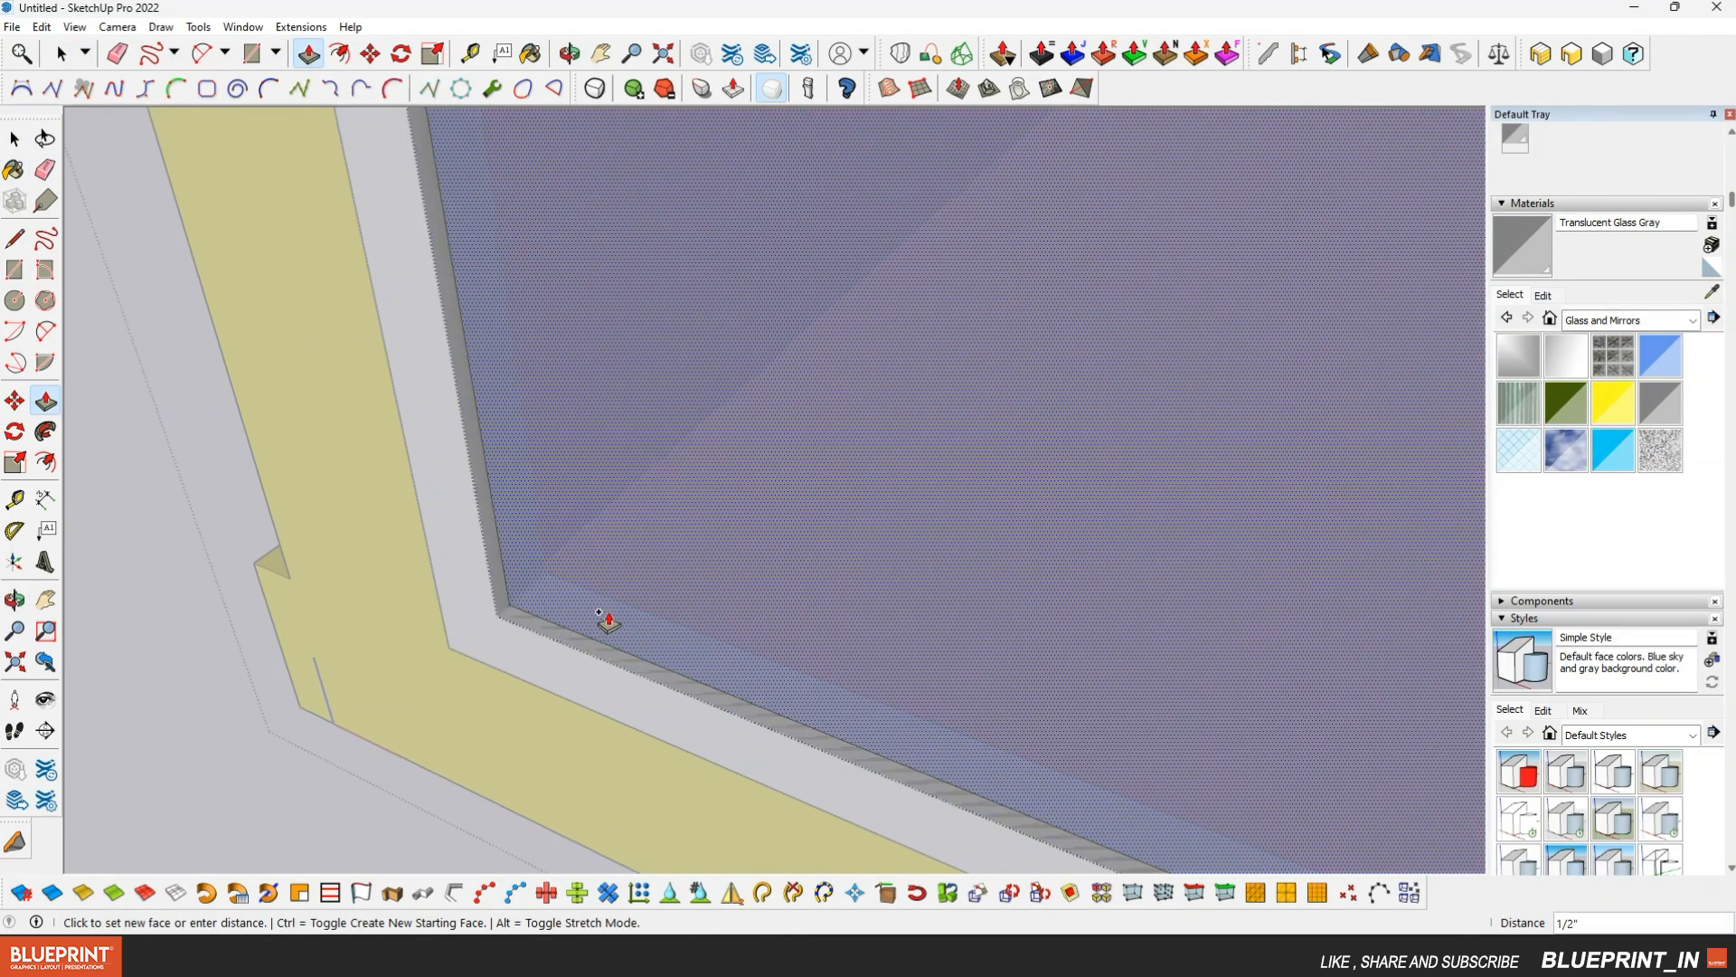
key("Return")
key("space")
scroll(642, 389, "down", 3)
left_click(445, 693)
left_click(606, 443)
scroll(606, 443, "up", 5)
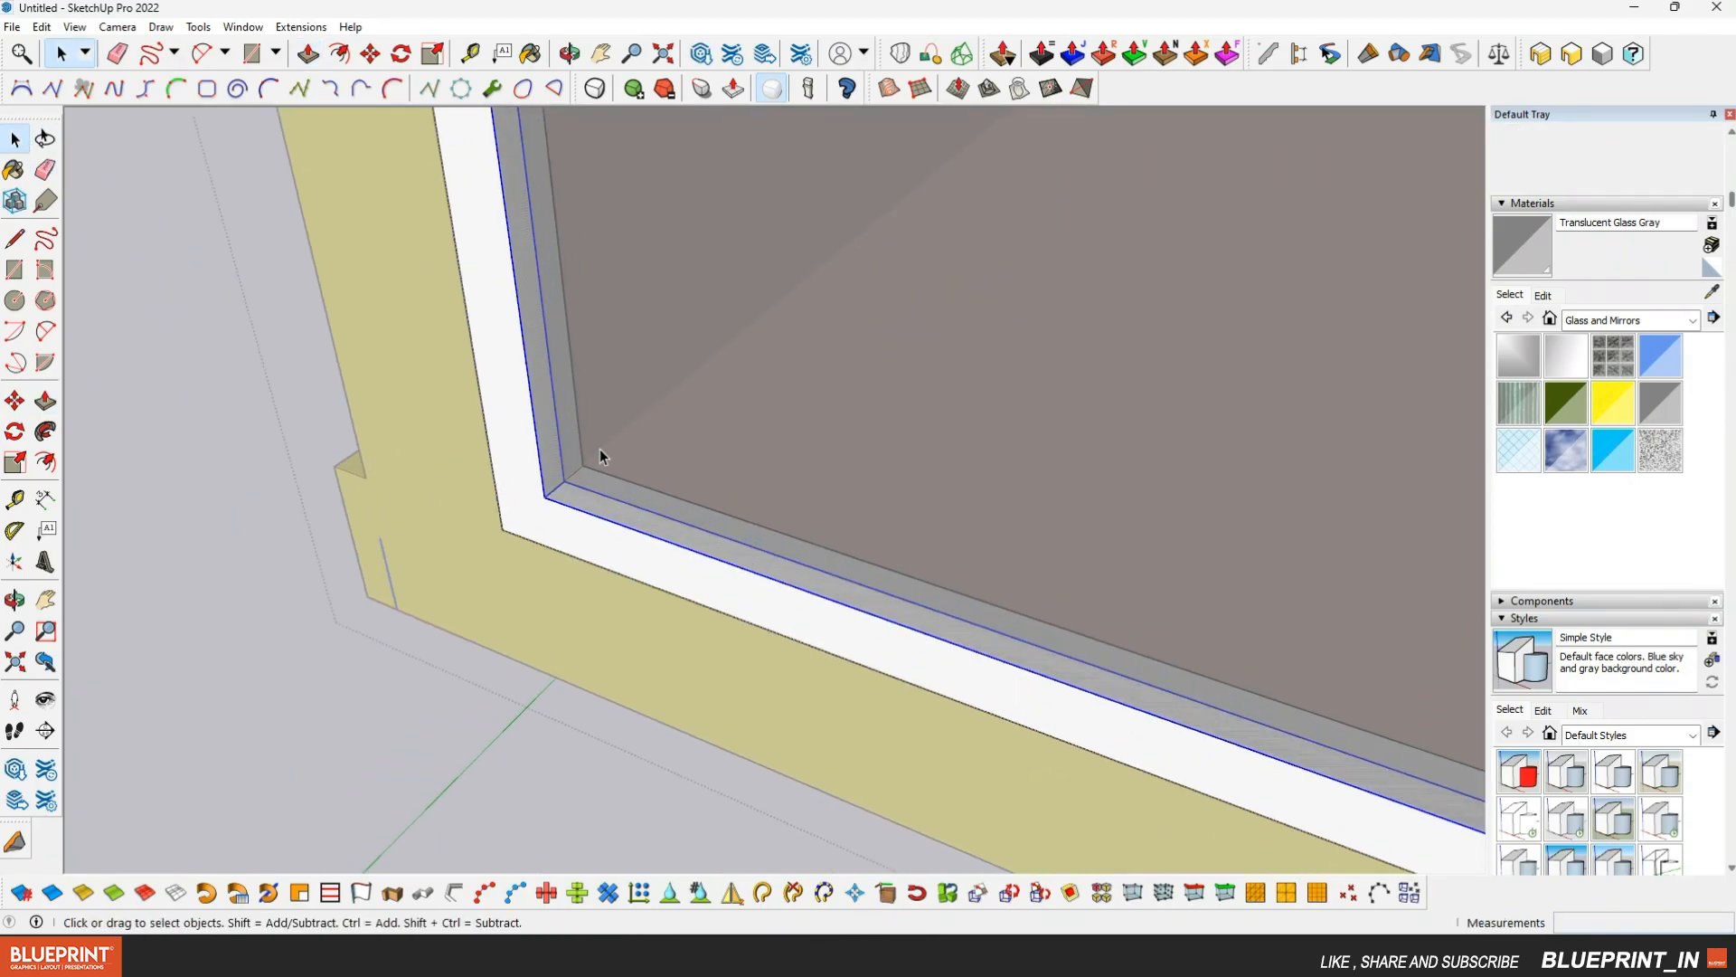
Select the window frame and paint it with Color M06 from the Colors collection
scroll(561, 543, "down", 8)
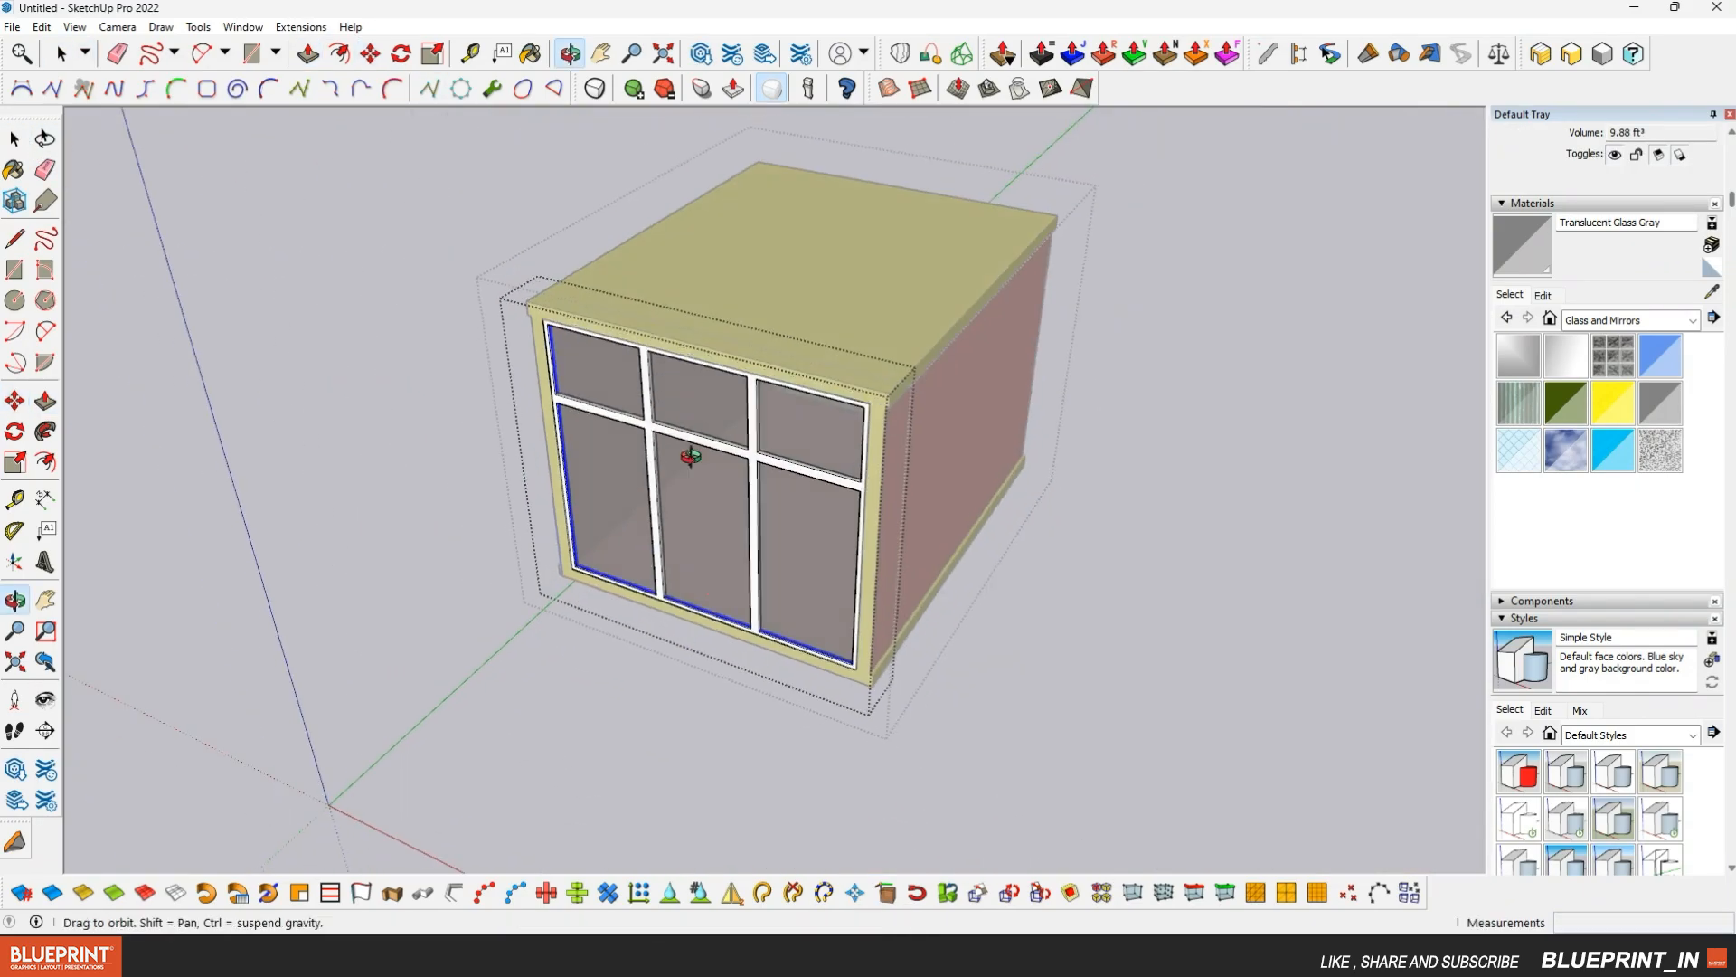
left_click(25, 145)
mouse_move(588, 425)
middle_mouse_down()
mouse_move(798, 275)
mouse_move(796, 353)
middle_mouse_up()
scroll(805, 373, "up", 2)
left_click(807, 374)
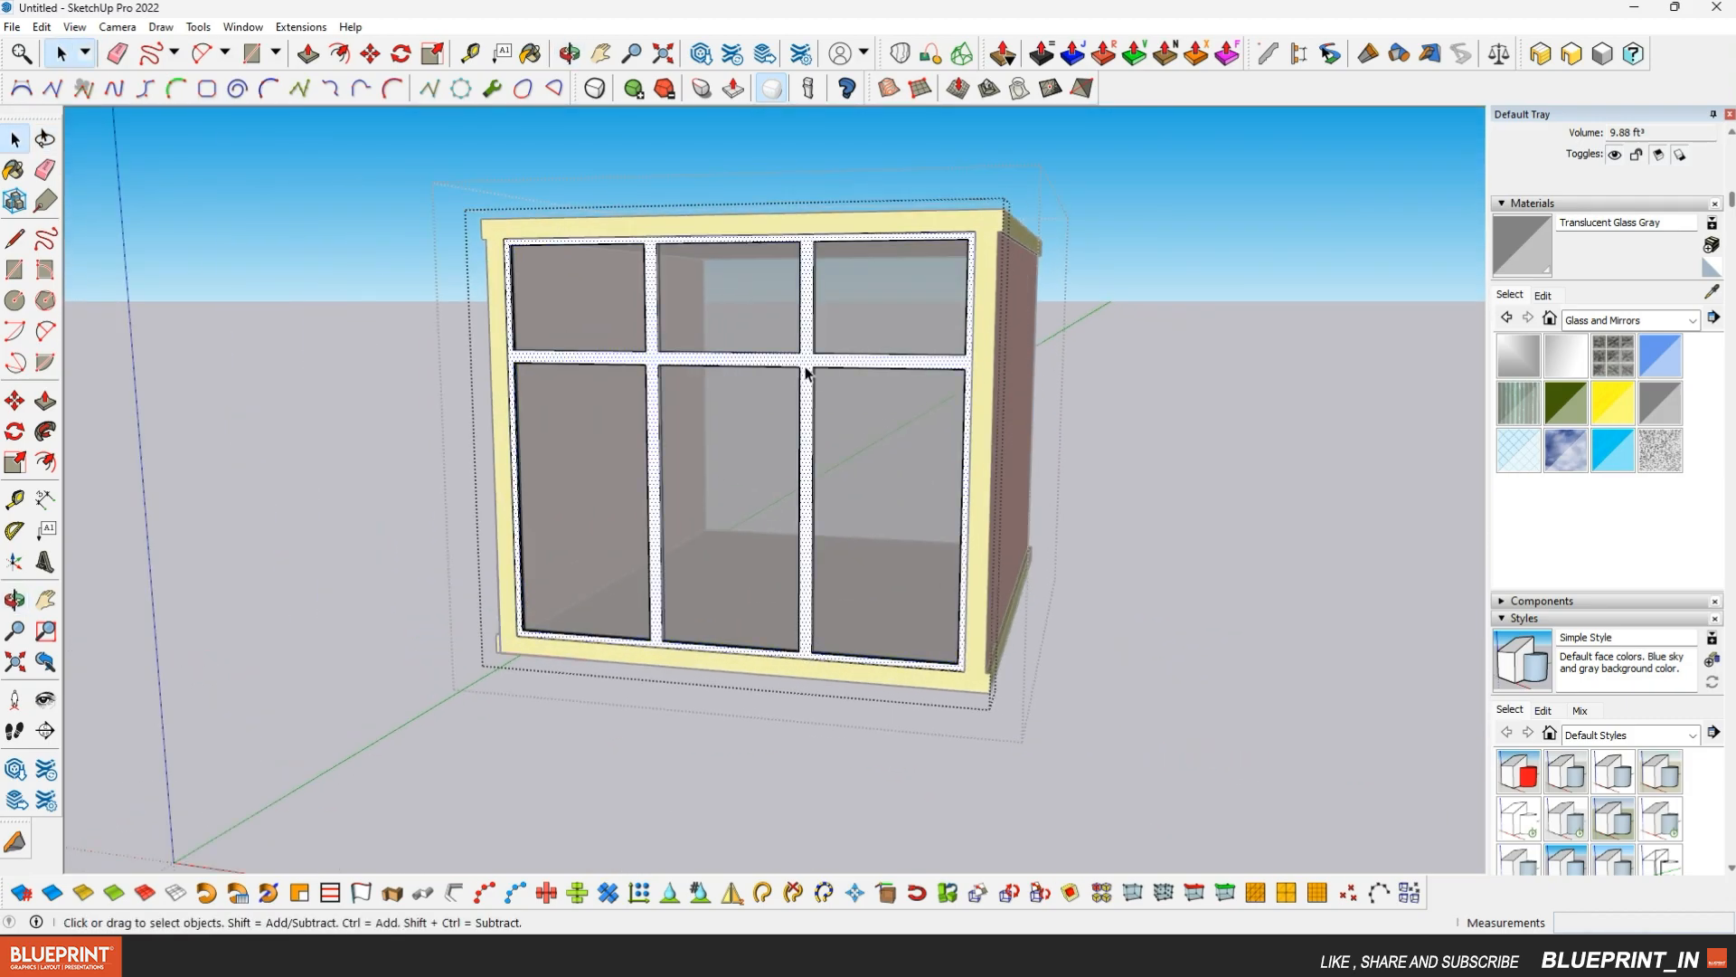
scroll(812, 372, "up", 2)
left_click(1692, 321)
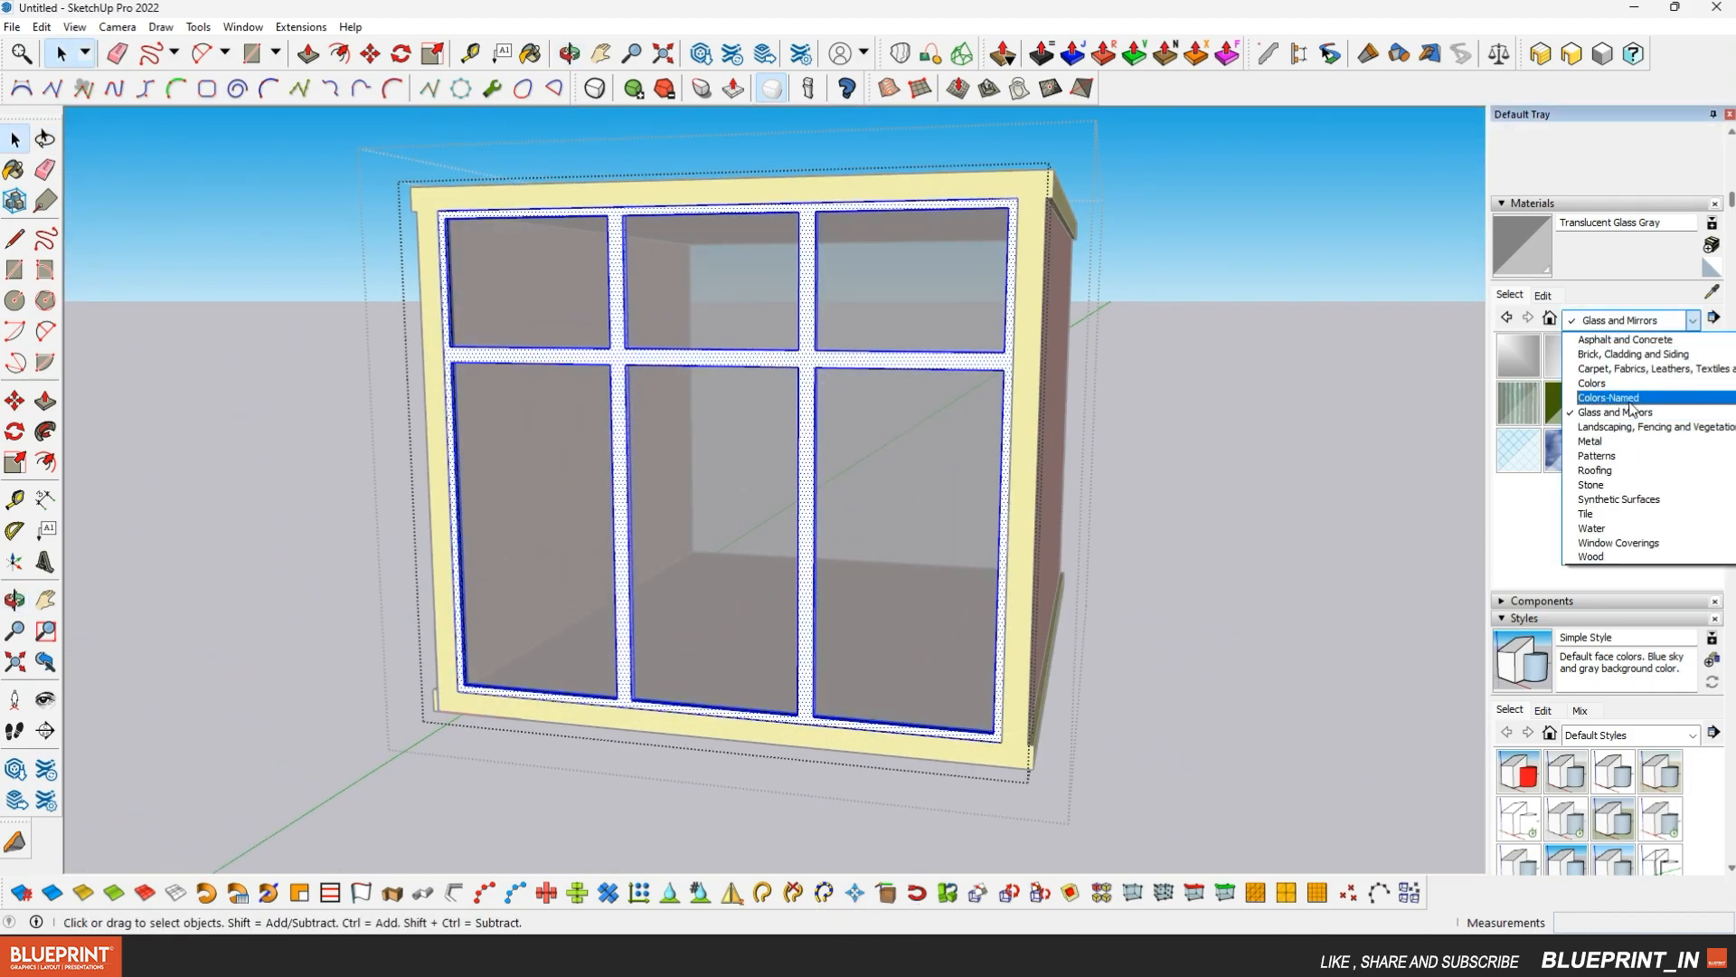
left_click(1592, 381)
scroll(1599, 465, "down", 5)
left_click(1614, 421)
left_click(861, 362)
Move the window frame and glass inward from the box opening along the green axis with a distance of 2
scroll(861, 362, "down", 4)
mouse_move(859, 367)
middle_mouse_down()
mouse_move(724, 407)
mouse_move(787, 425)
middle_mouse_up()
left_click(14, 140)
scroll(796, 398, "down", 4)
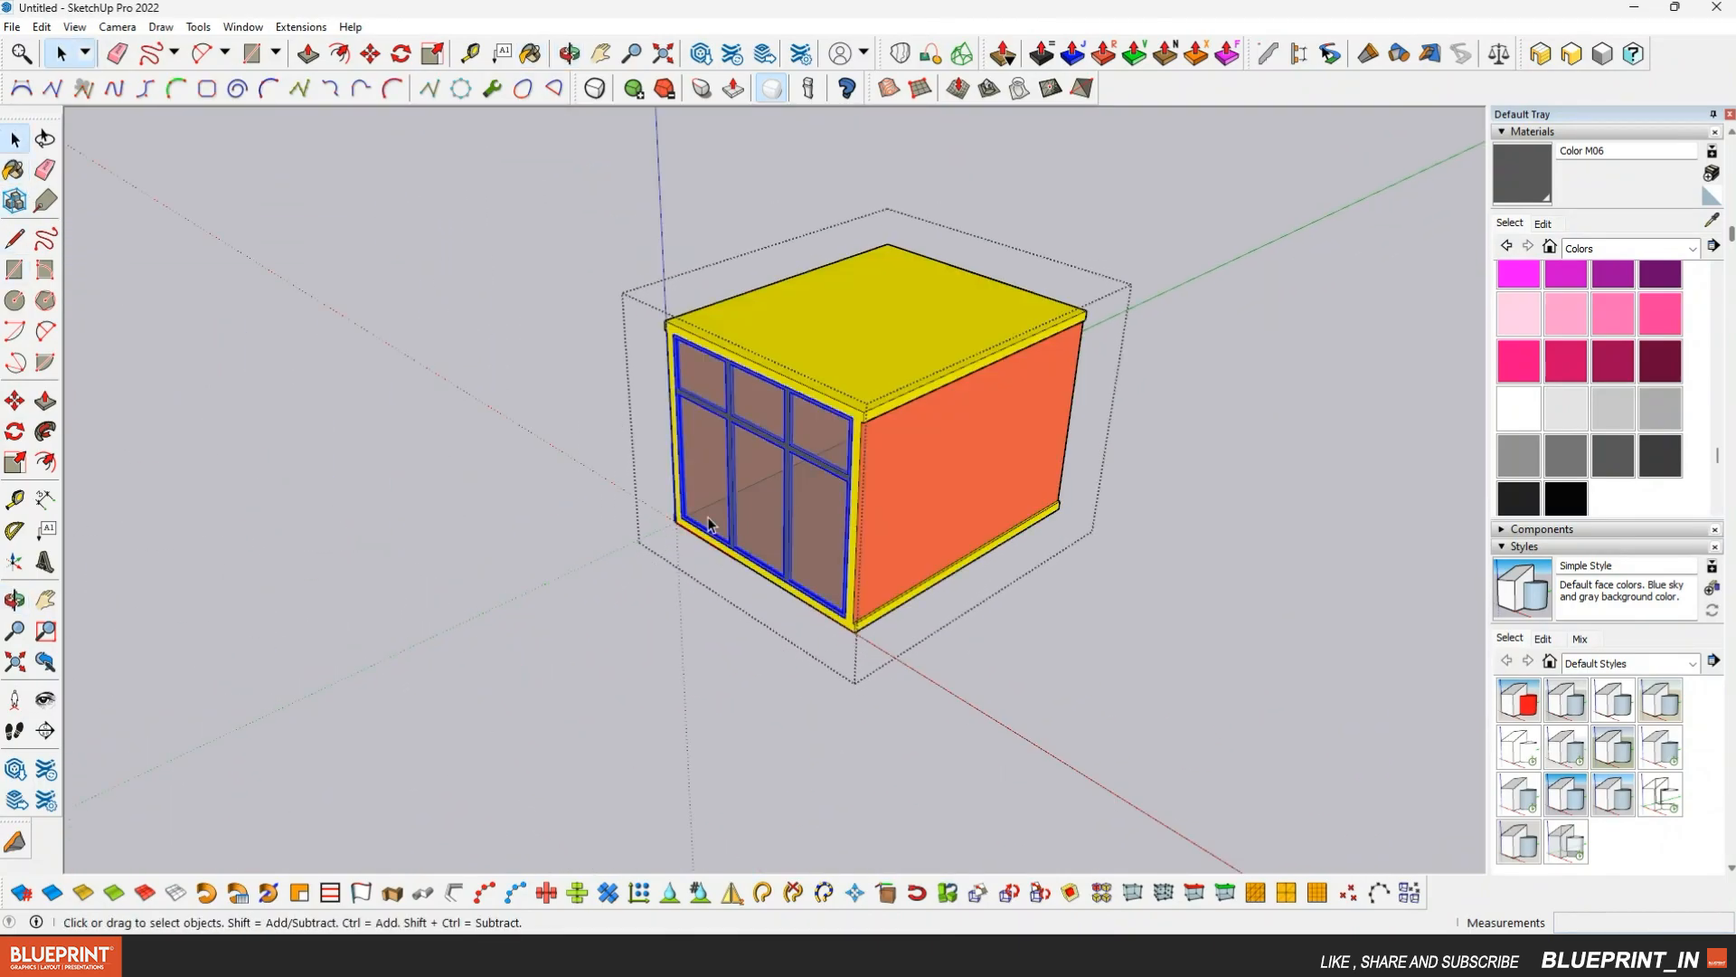
scroll(778, 452, "up", 6)
key("m")
left_click(719, 545)
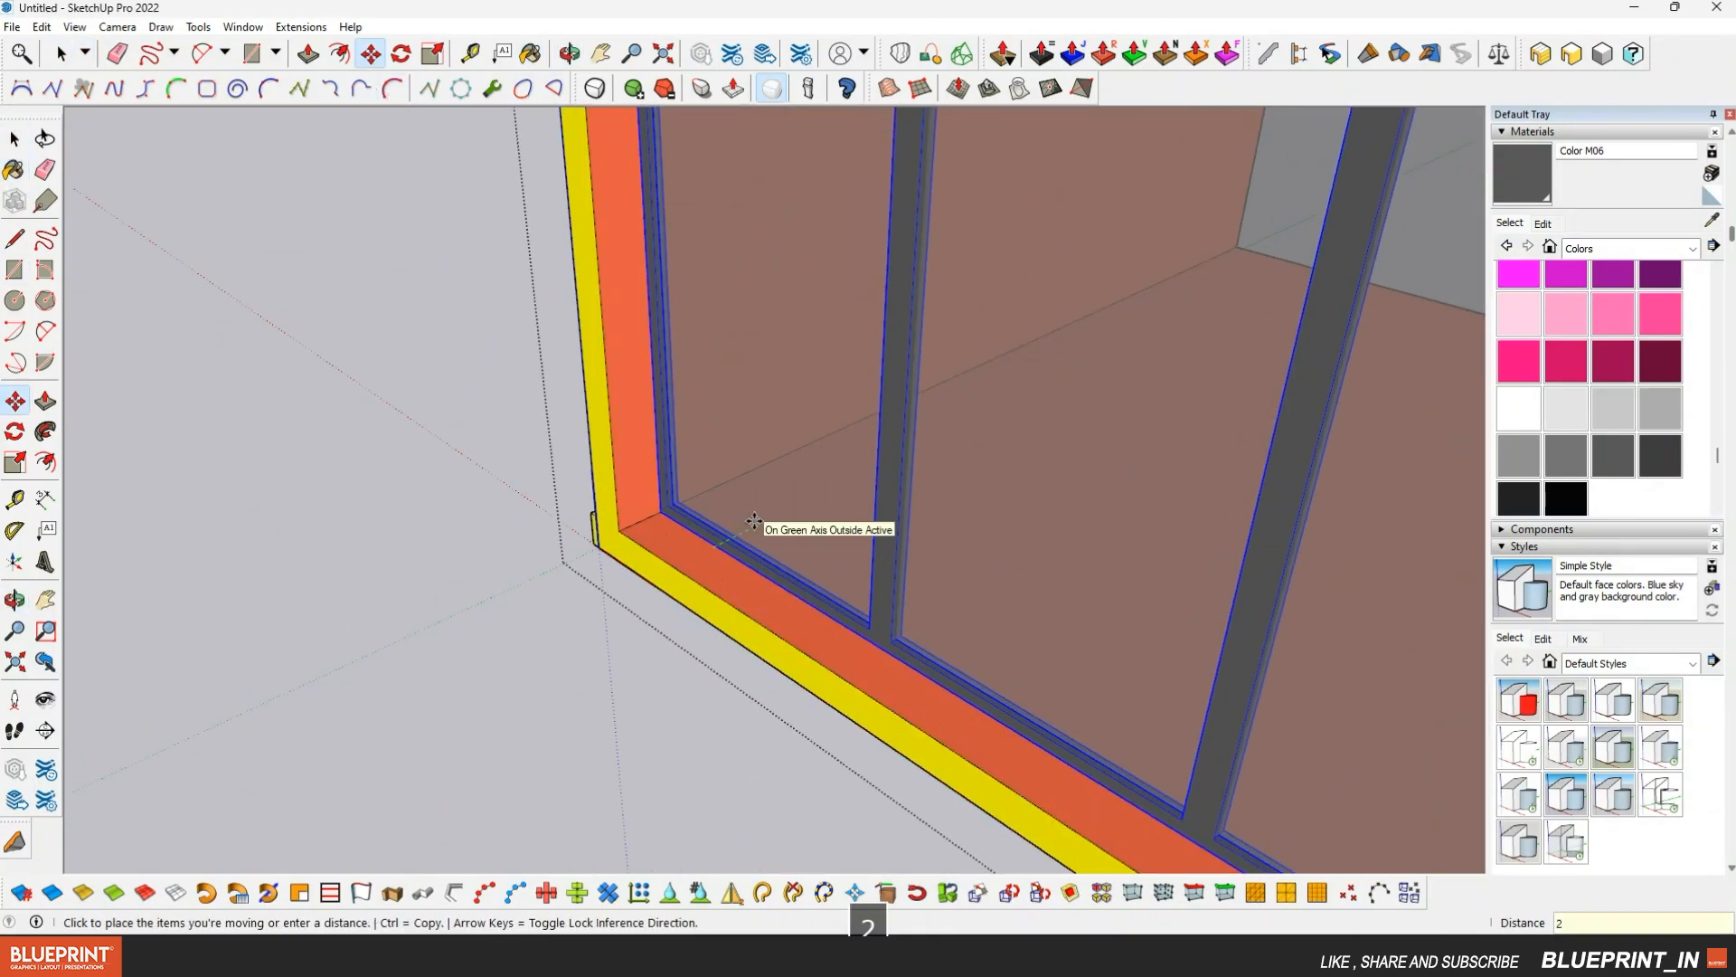
type("2")
key("Return")
Copy the window past the opposite end of the box and flip the copy to face outward
scroll(503, 516, "down", 10)
key("ctrl")
left_click(769, 709)
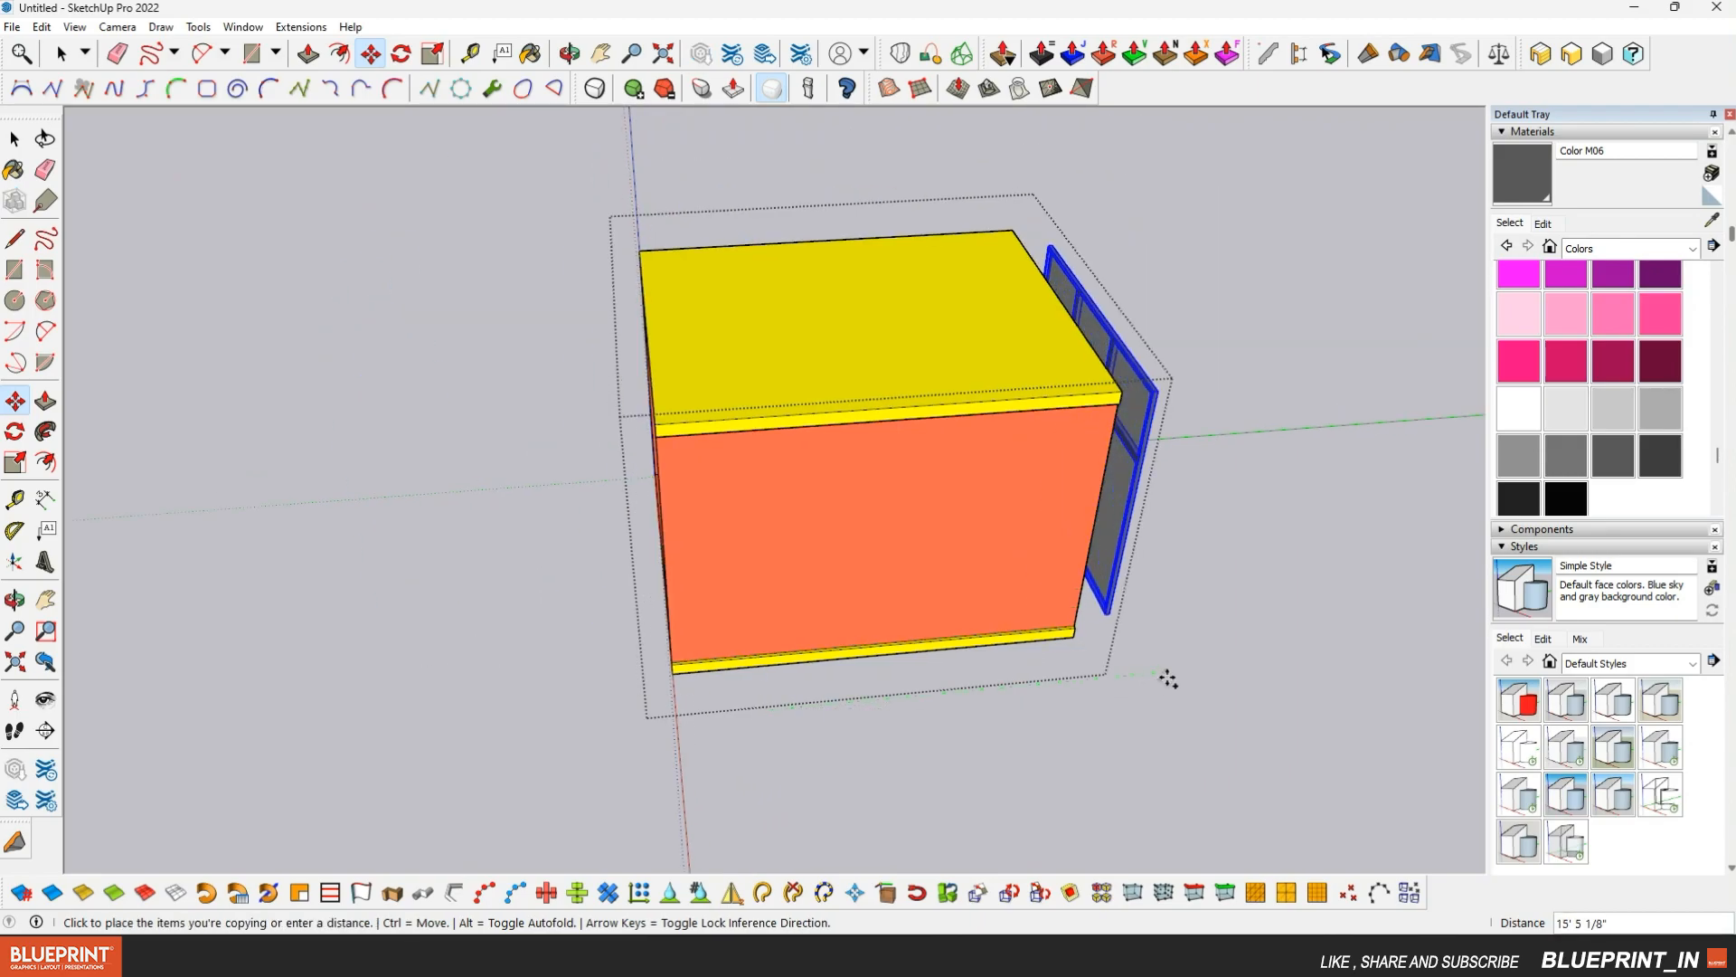
middle_click_drag(1039, 565, 173, 274)
middle_click_drag(889, 558, 1027, 614)
right_click(1027, 614)
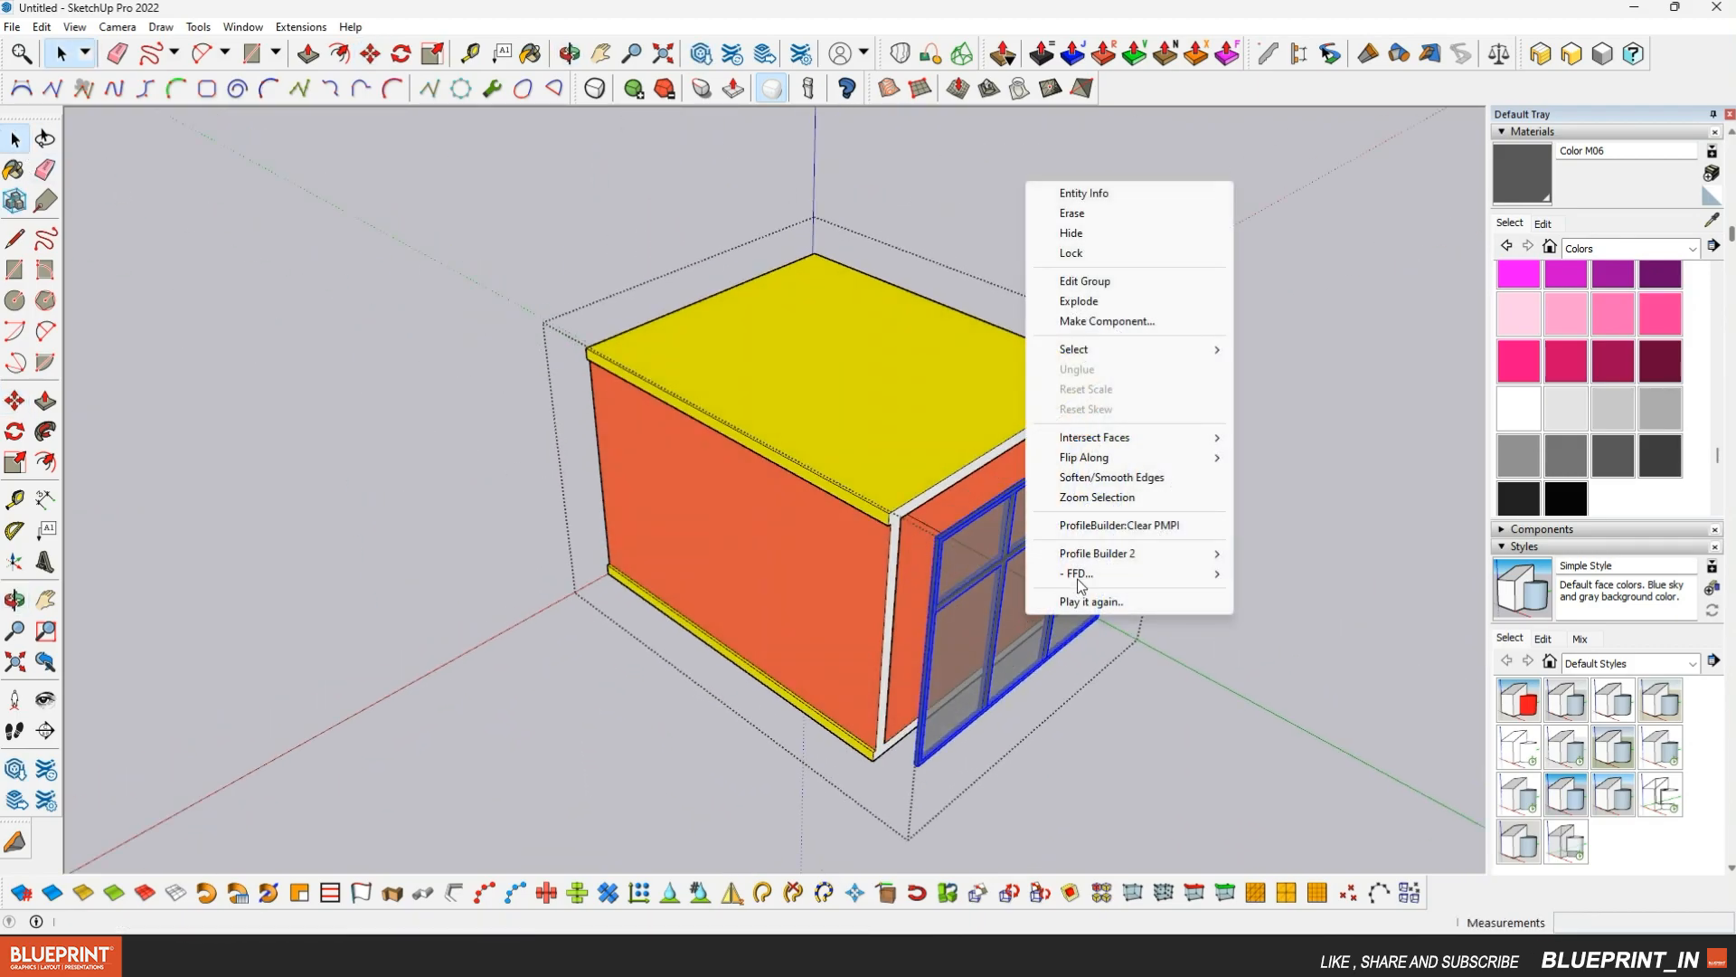
left_click(1293, 480)
Move the flipped window copy into the second opening, recessed behind the box rim
middle_click_drag(1248, 506, 501, 693)
scroll(501, 694, "up", 3)
scroll(665, 438, "down", 3)
middle_click_drag(664, 439, 850, 416)
scroll(389, 379, "up", 5)
middle_click_drag(539, 527, 598, 534)
scroll(572, 619, "up", 2)
left_click(570, 620)
left_click(686, 520)
scroll(686, 519, "up", 2)
left_click(683, 520)
key("Return")
Sample the yellow material from the roof and paint the white rim around the second opening with it
scroll(608, 543, "down", 5)
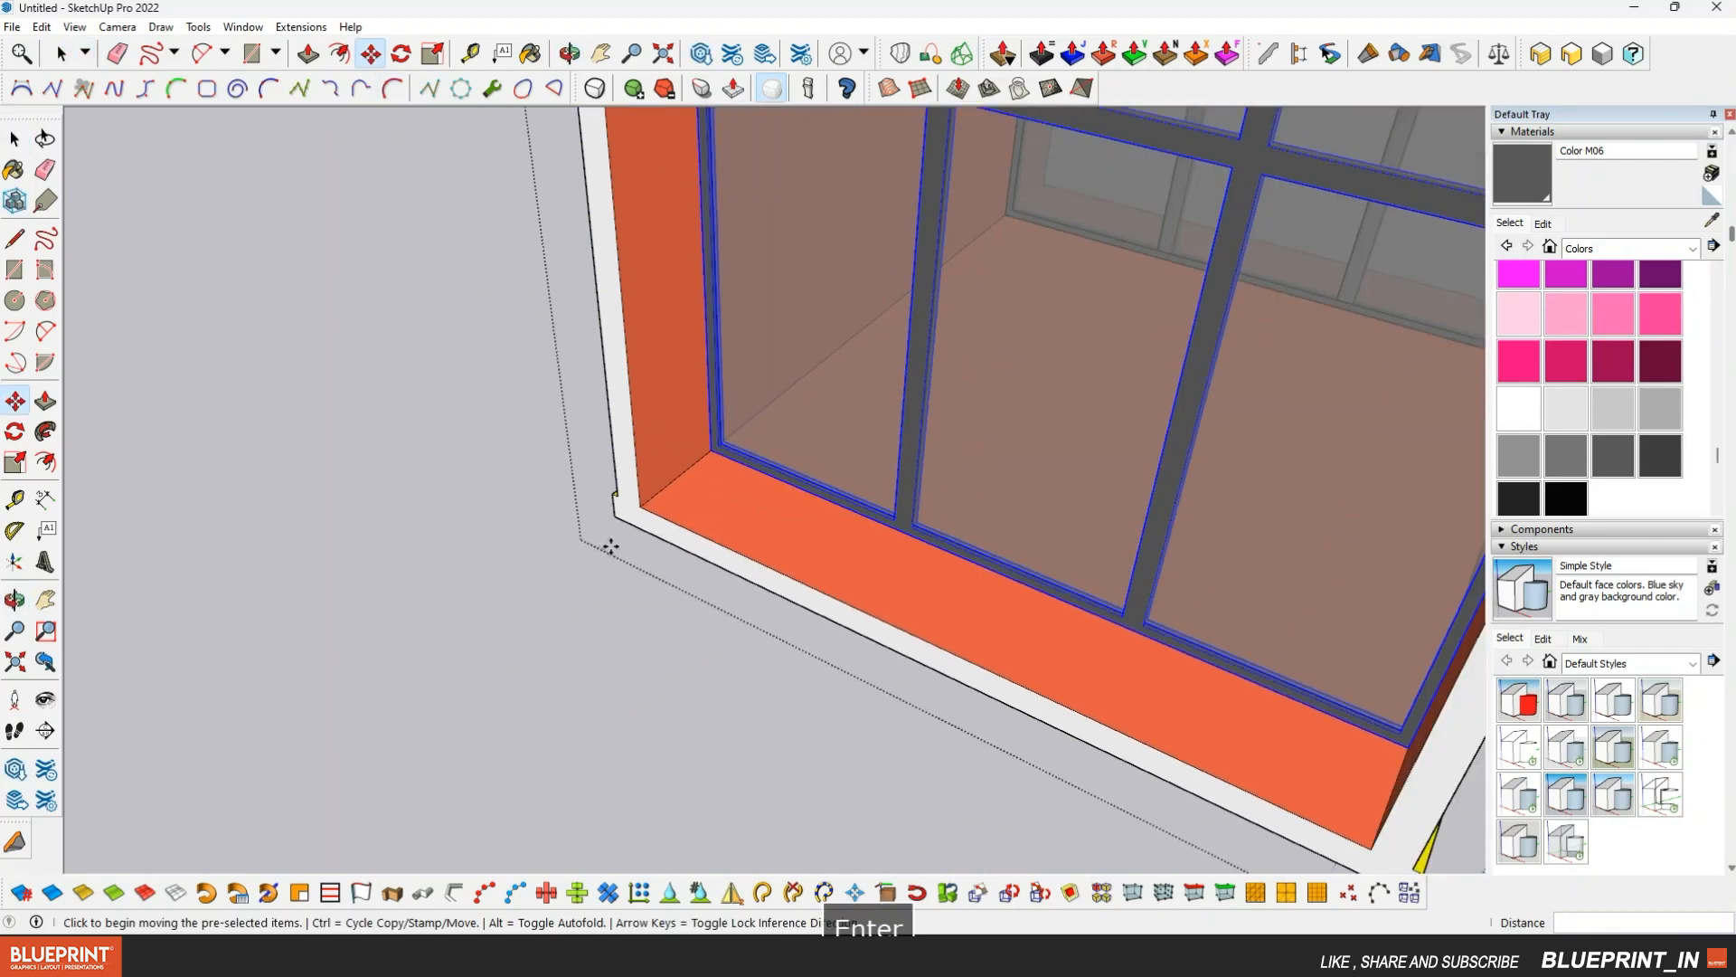
left_click(14, 139)
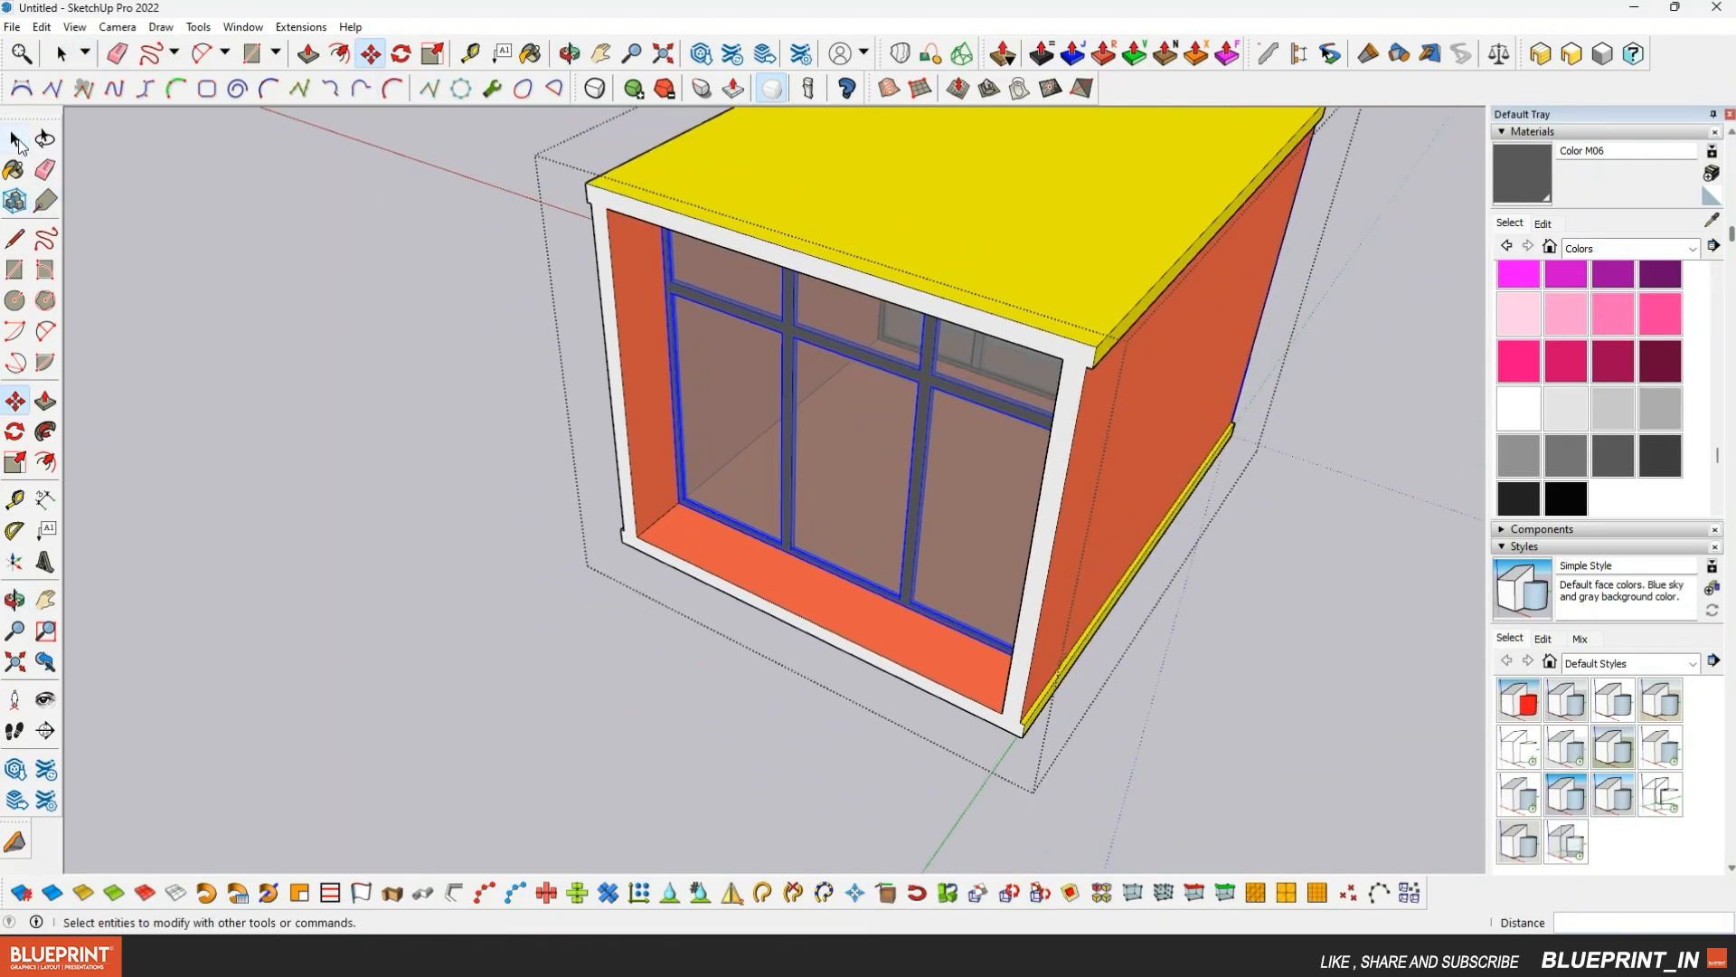
left_click(1070, 242, "alt")
left_click(1088, 360)
Open the box shell and paint its interior floor face with the white Color M00
scroll(543, 407, "down", 3)
mouse_move(434, 416)
middle_mouse_down()
mouse_move(823, 330)
mouse_move(1067, 335)
middle_mouse_up()
scroll(823, 329, "down", 2)
middle_click_drag(293, 493, 651, 252)
scroll(724, 370, "up", 3)
middle_click_drag(724, 371, 737, 592)
scroll(734, 597, "up", 2)
double_click(725, 644)
left_click(726, 644)
left_click(871, 670)
scroll(871, 670, "down", 3)
middle_click_drag(871, 670, 660, 413)
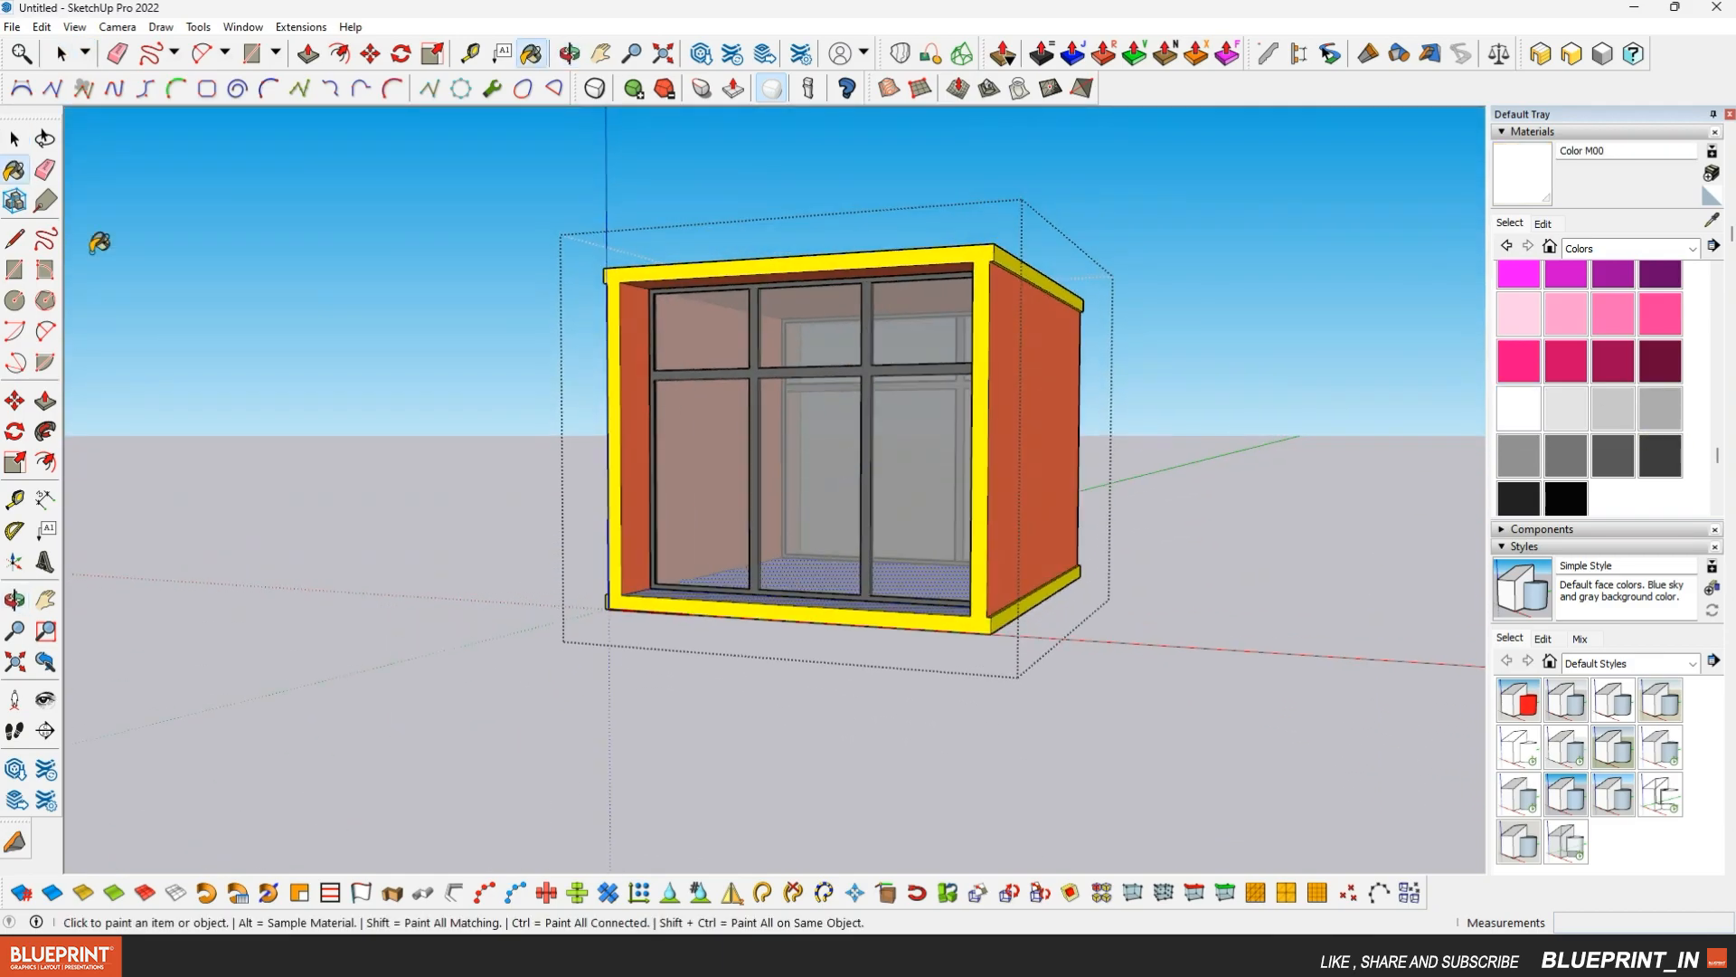
Select the whole box and move it by its bottom corner away from the origin along the red axis
middle_click_drag(651, 271, 865, 457)
left_click(865, 458)
scroll(865, 457, "down", 2)
middle_click_drag(651, 470, 847, 467)
scroll(846, 467, "up", 2)
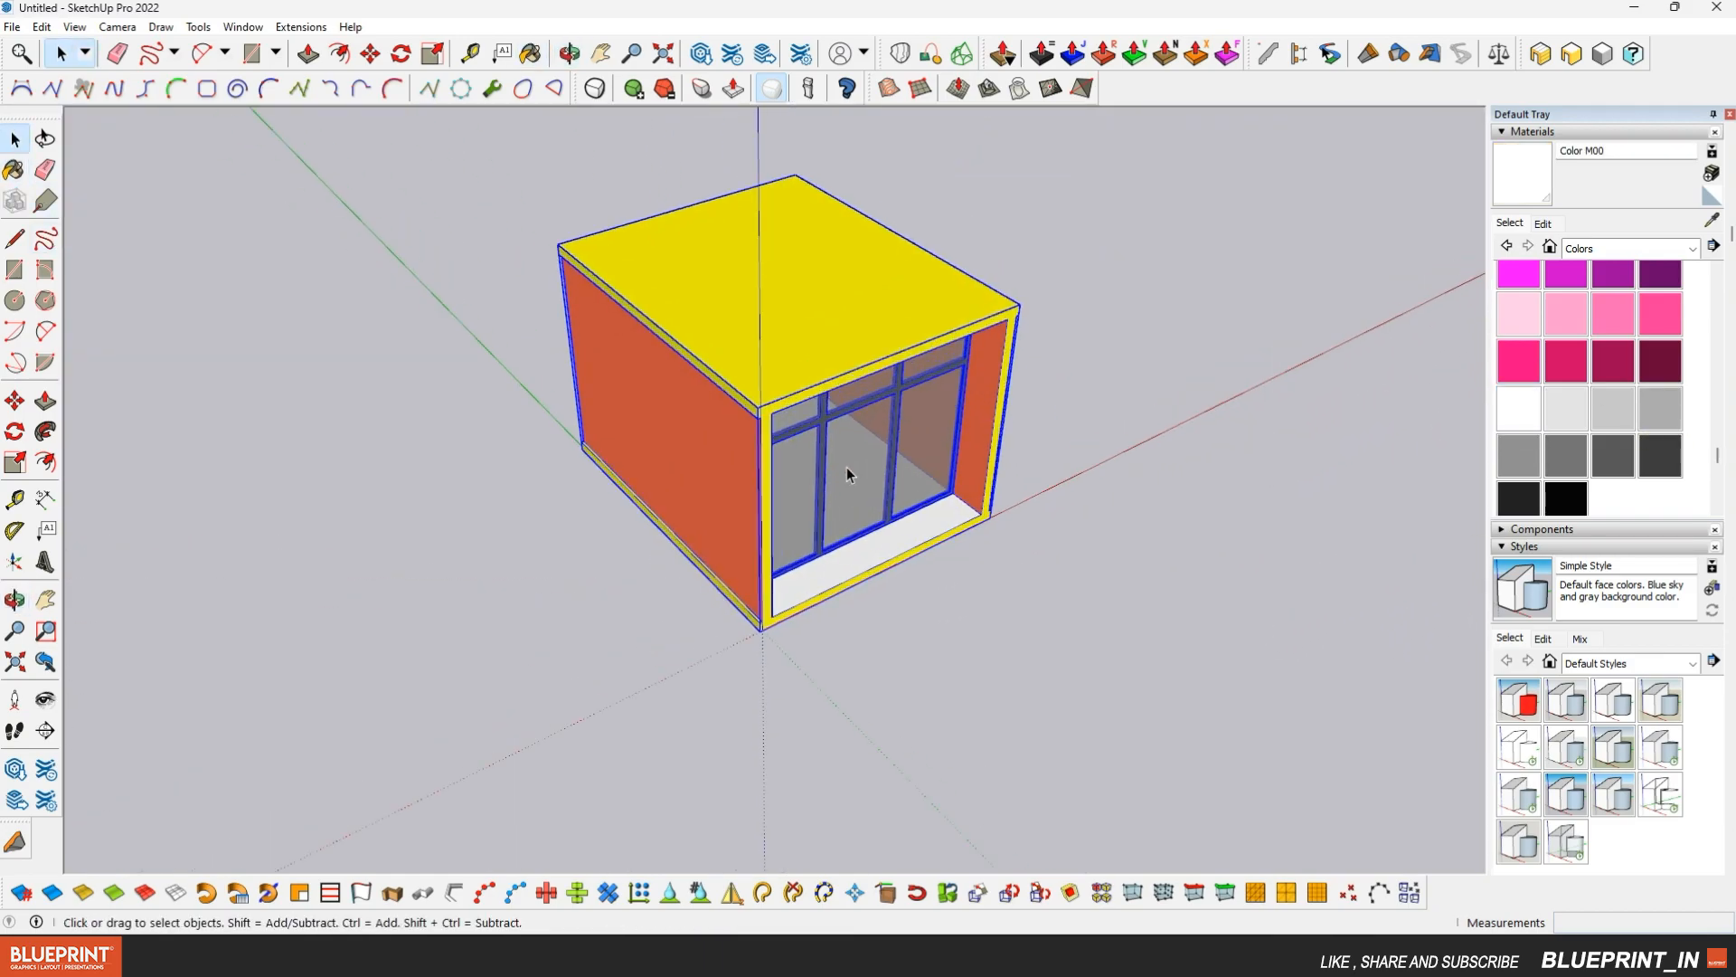
scroll(765, 608, "up", 8)
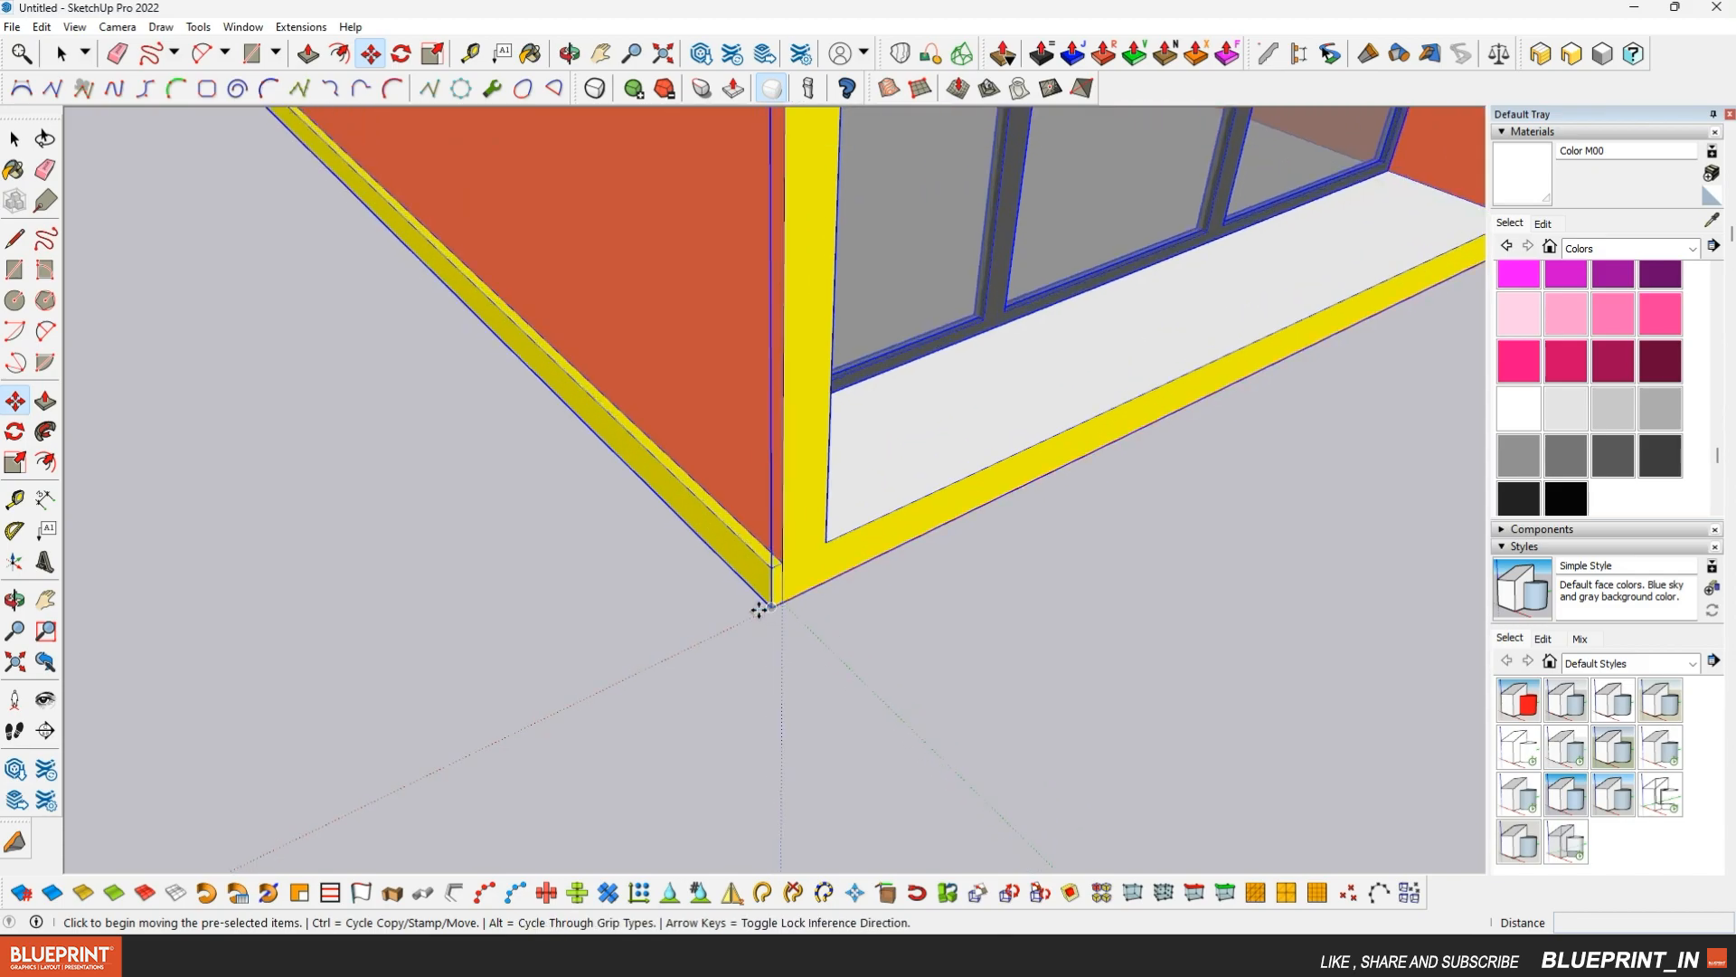
left_click(771, 606)
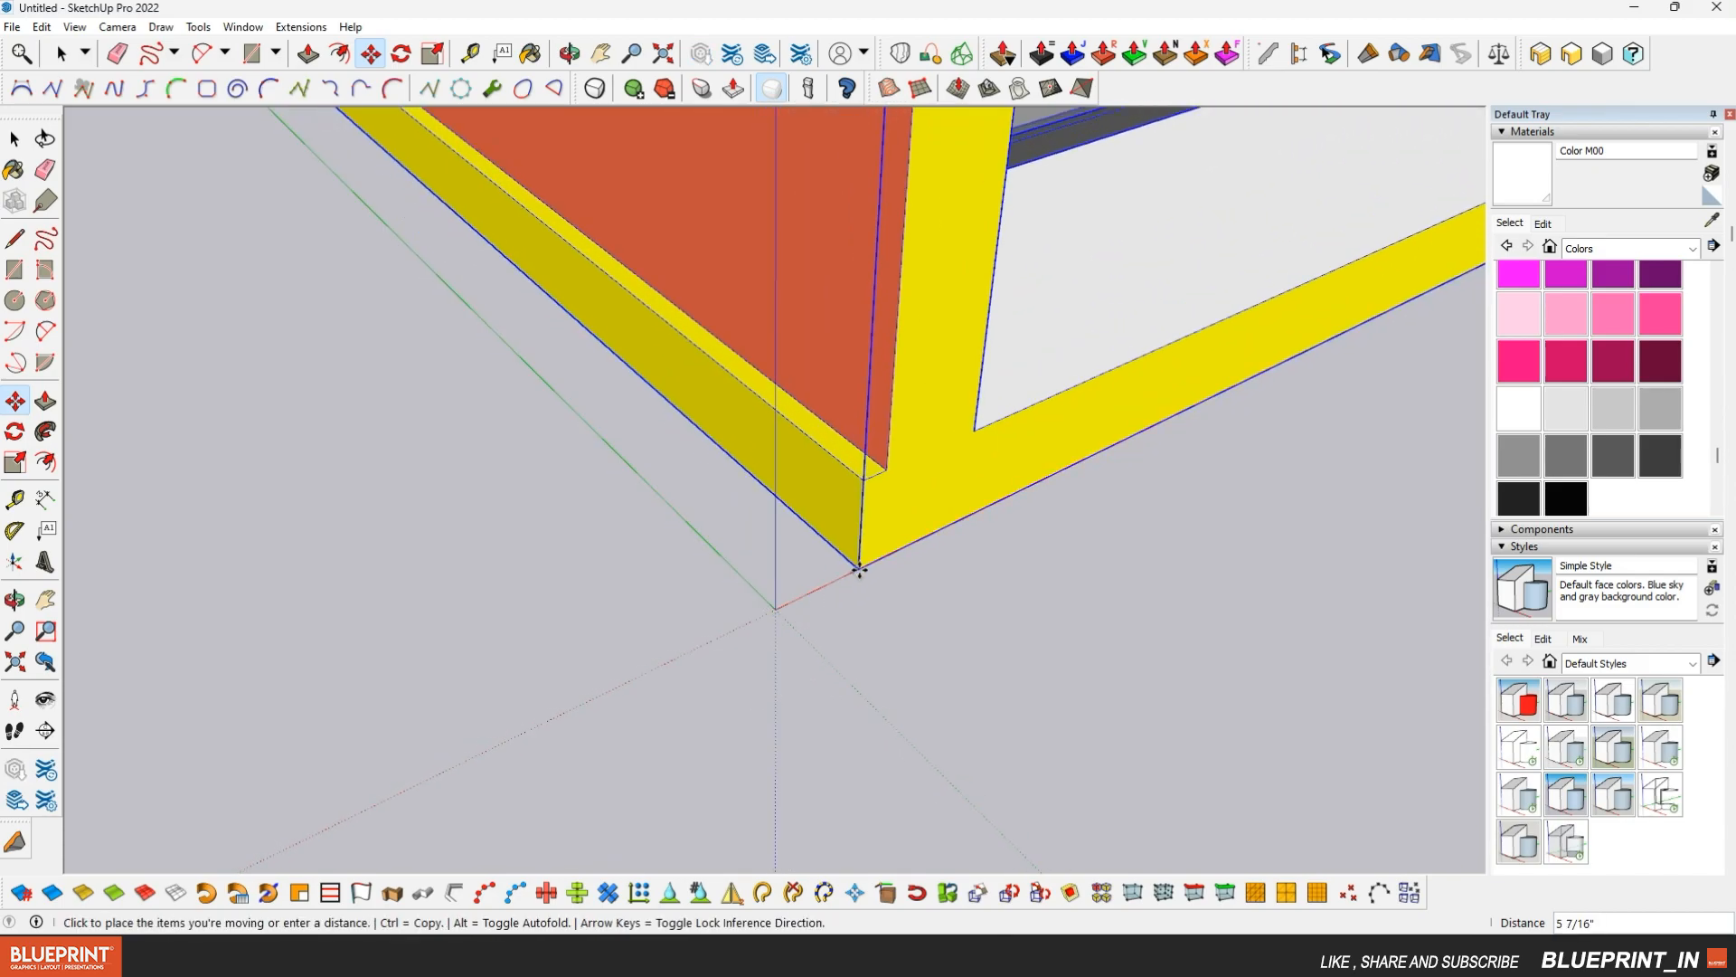
key("Return")
Copy the box straight up from its bottom corner so the copy sits on top of the original
scroll(675, 648, "down", 8)
middle_click_drag(695, 452, 986, 469)
scroll(914, 443, "up", 6)
middle_click_drag(790, 442, 765, 443)
scroll(627, 489, "down", 6)
middle_click_drag(678, 503, 711, 481)
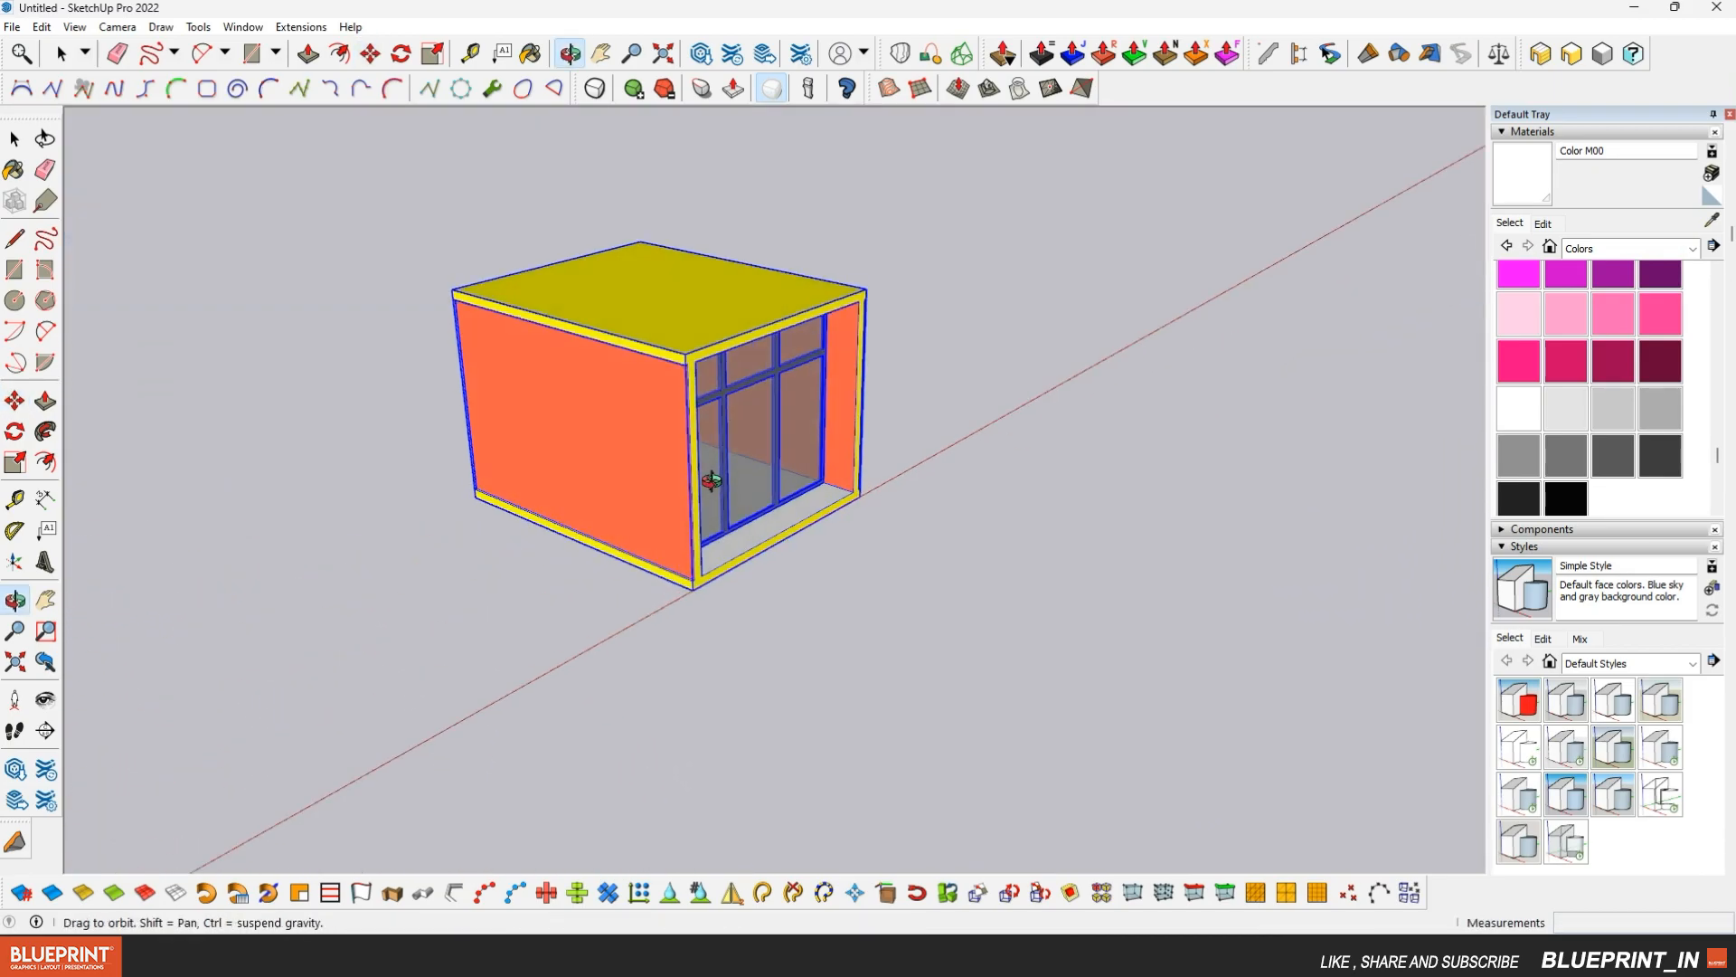
key("m")
scroll(836, 776, "up", 8)
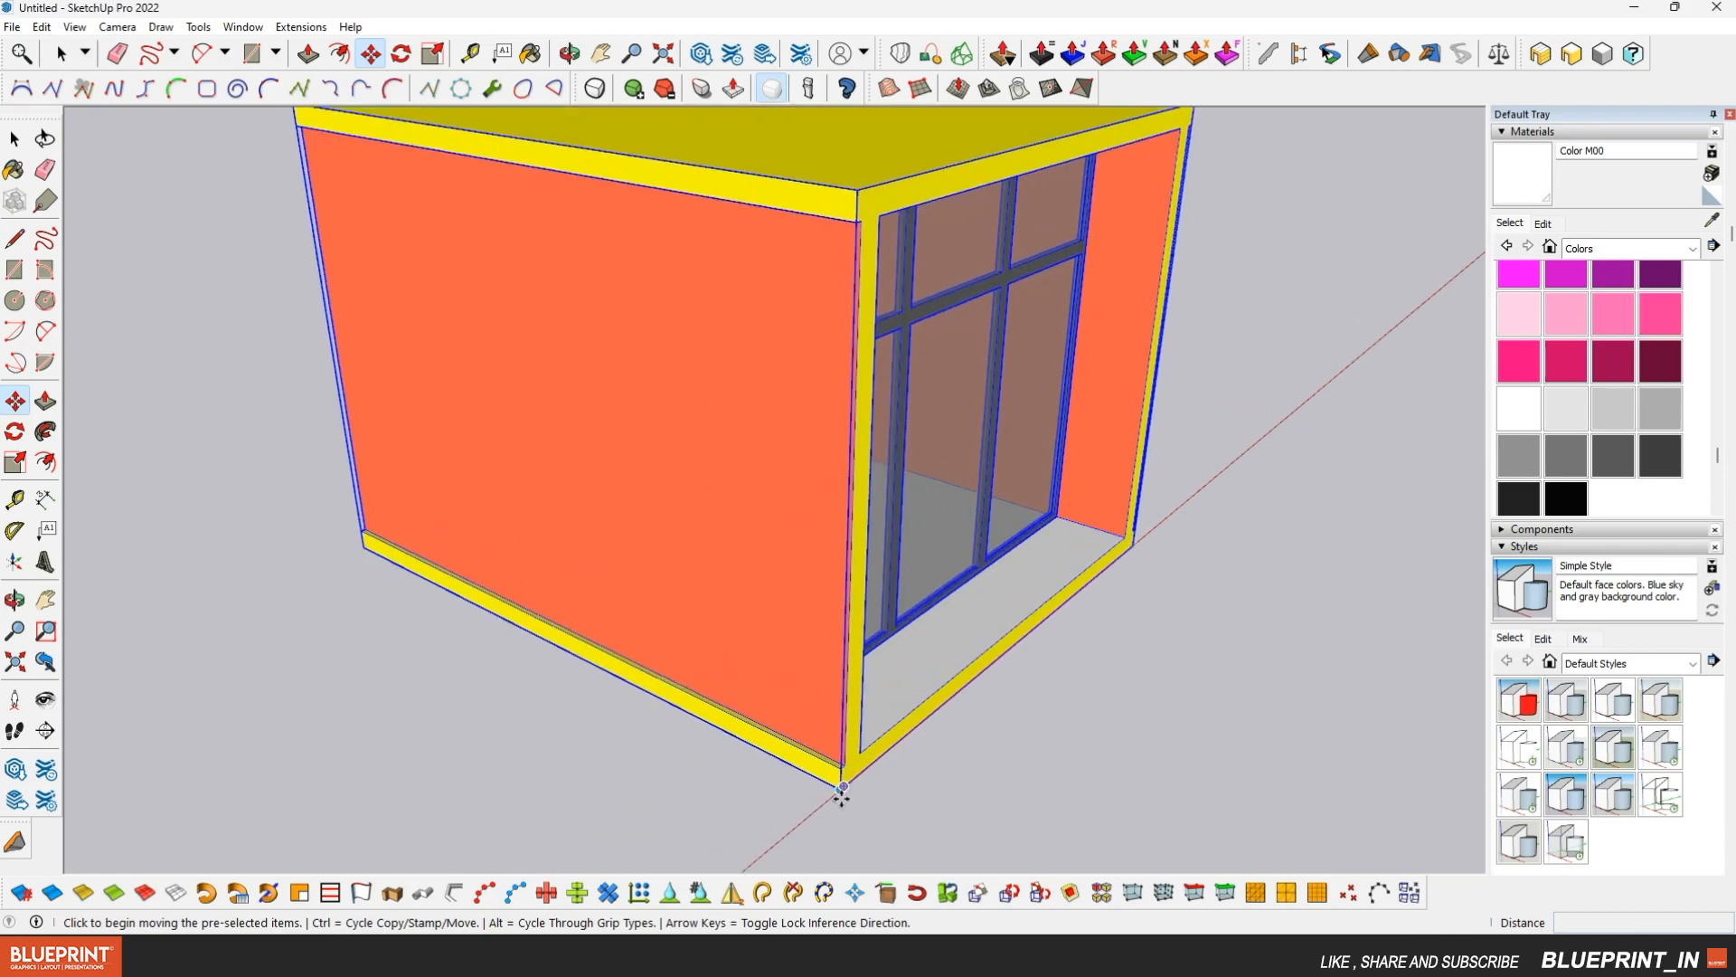
left_click(842, 780)
key("ctrl")
scroll(842, 714, "down", 5)
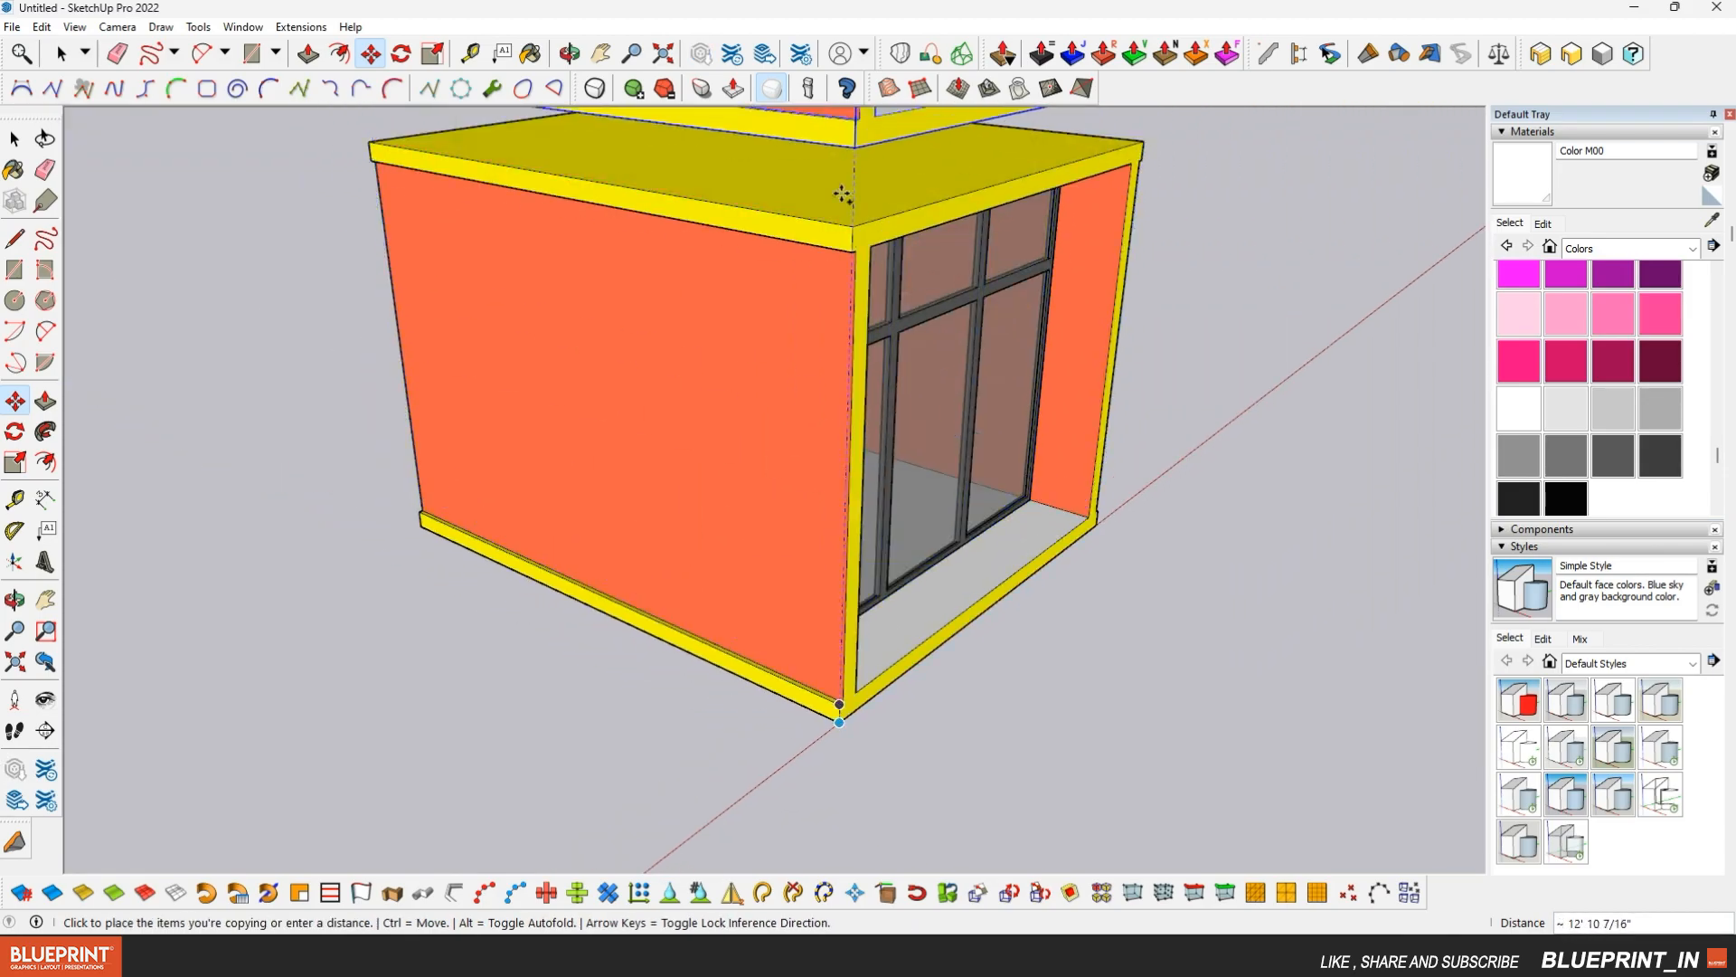
left_click(856, 237)
Shift the upper box horizontally along its long side so it is set back from the lower box's front
scroll(709, 383, "down", 2)
middle_click_drag(709, 383, 754, 387)
scroll(754, 387, "up", 2)
left_click(754, 387)
scroll(759, 388, "up", 3)
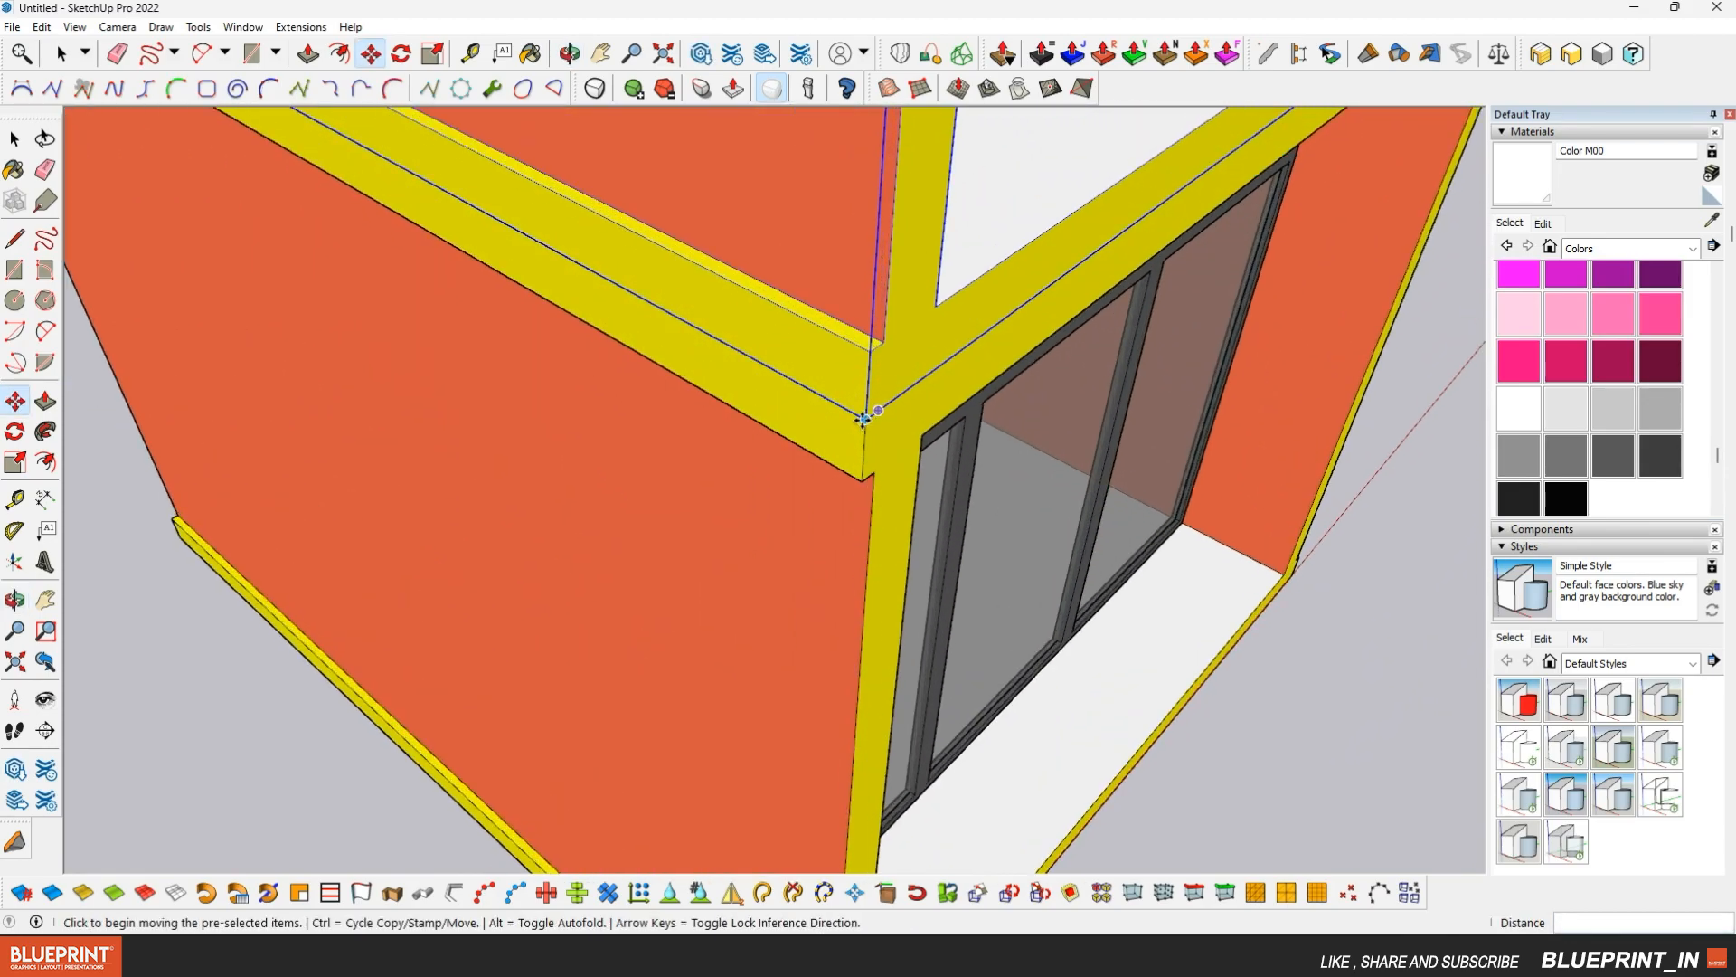
key("Return")
Rotate the upper box horizontally about the point where its bottom edge meets the lower box's back corner
scroll(814, 388, "down", 5)
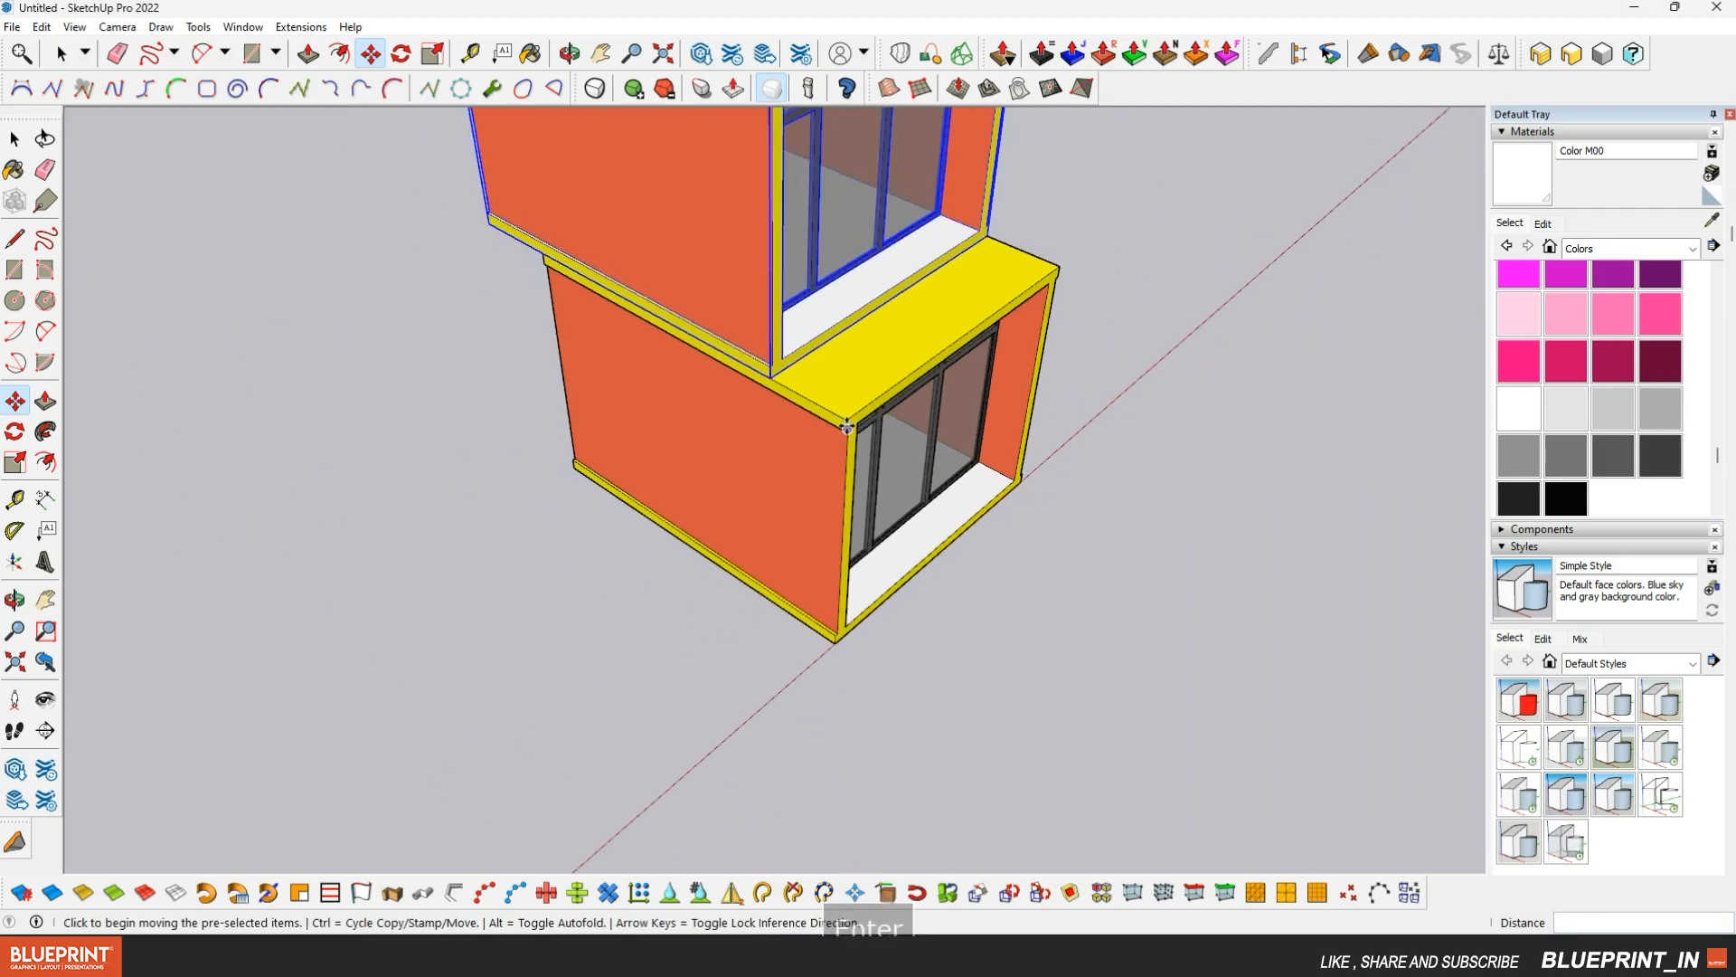
scroll(995, 543, "up", 5)
scroll(510, 273, "up", 2)
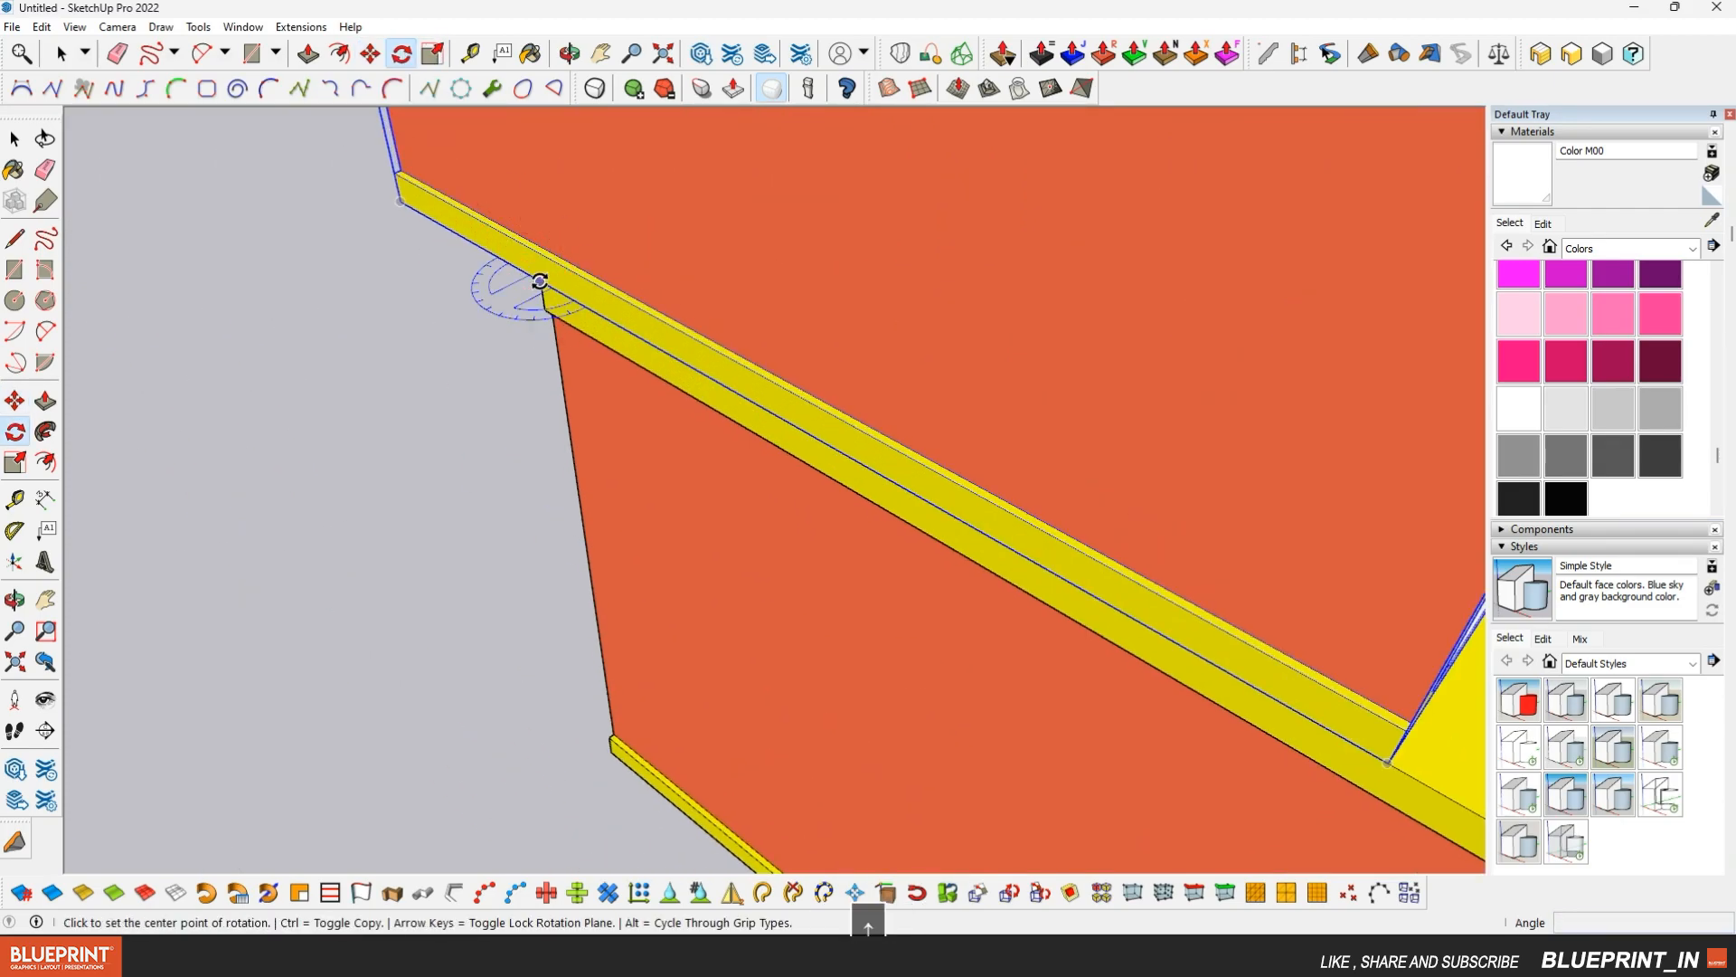
left_click(540, 281)
scroll(540, 281, "down", 3)
scroll(542, 285, "up", 3)
left_click(1101, 522)
key("Return")
Replay the copy, shift and rotation repeatedly with Play it again to stack a twisting tower of eleven boxes
scroll(816, 484, "down", 8)
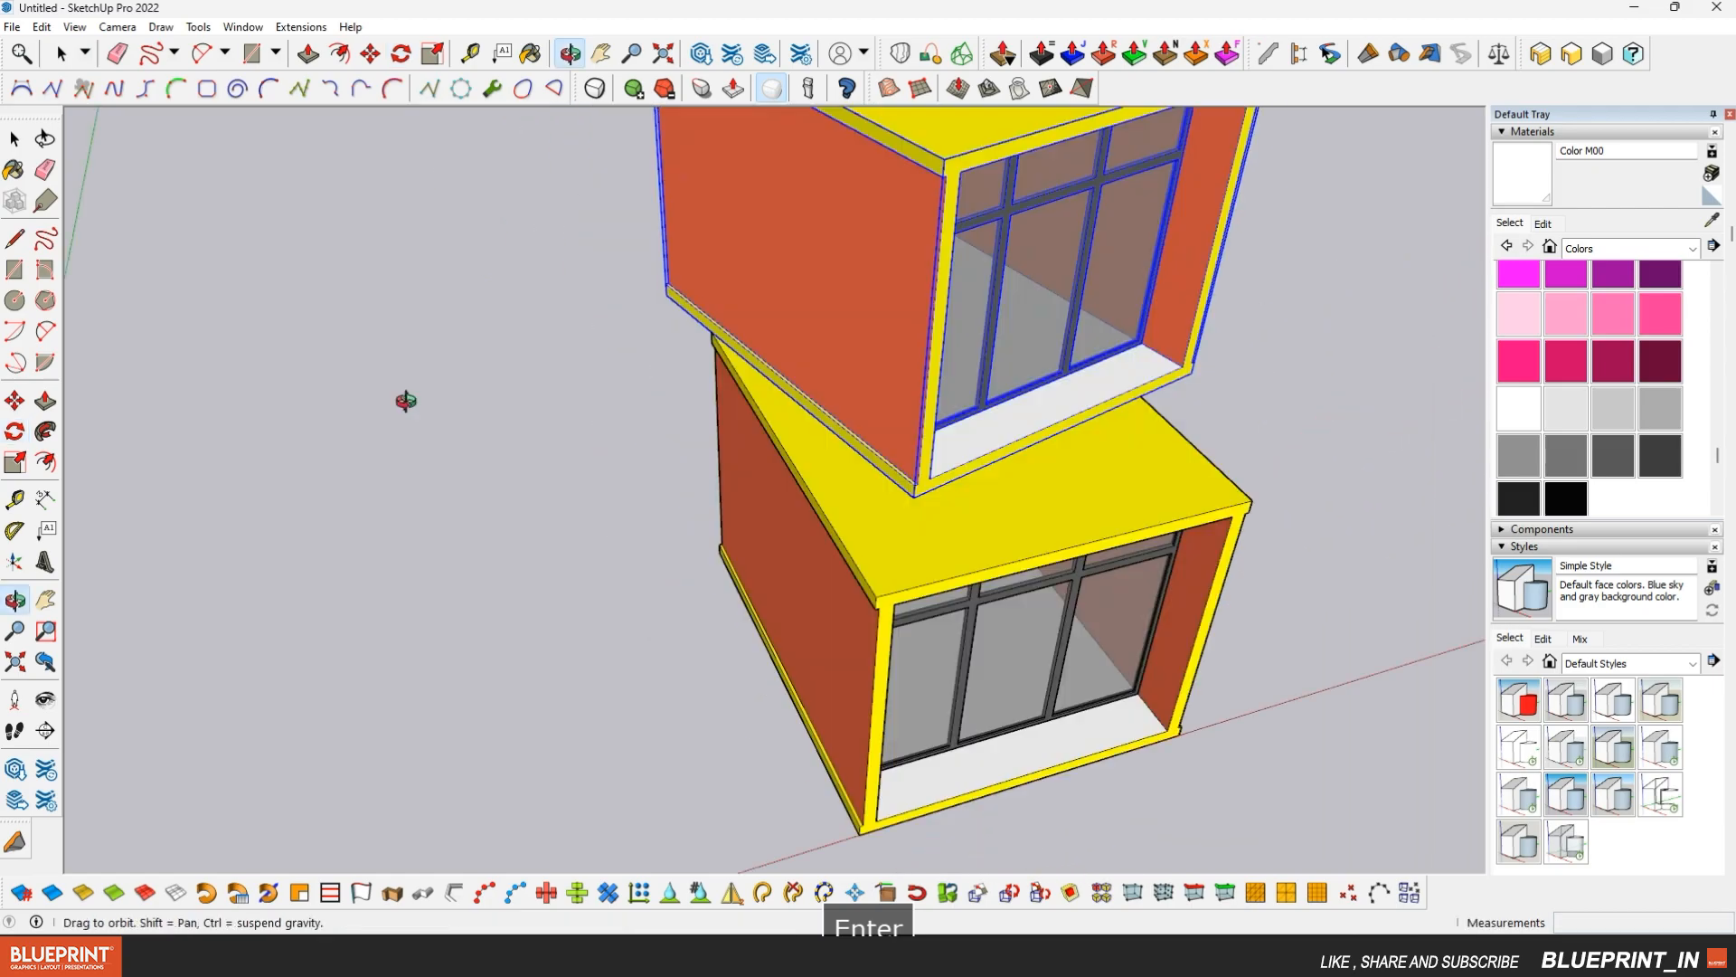
key("space")
right_click(802, 530)
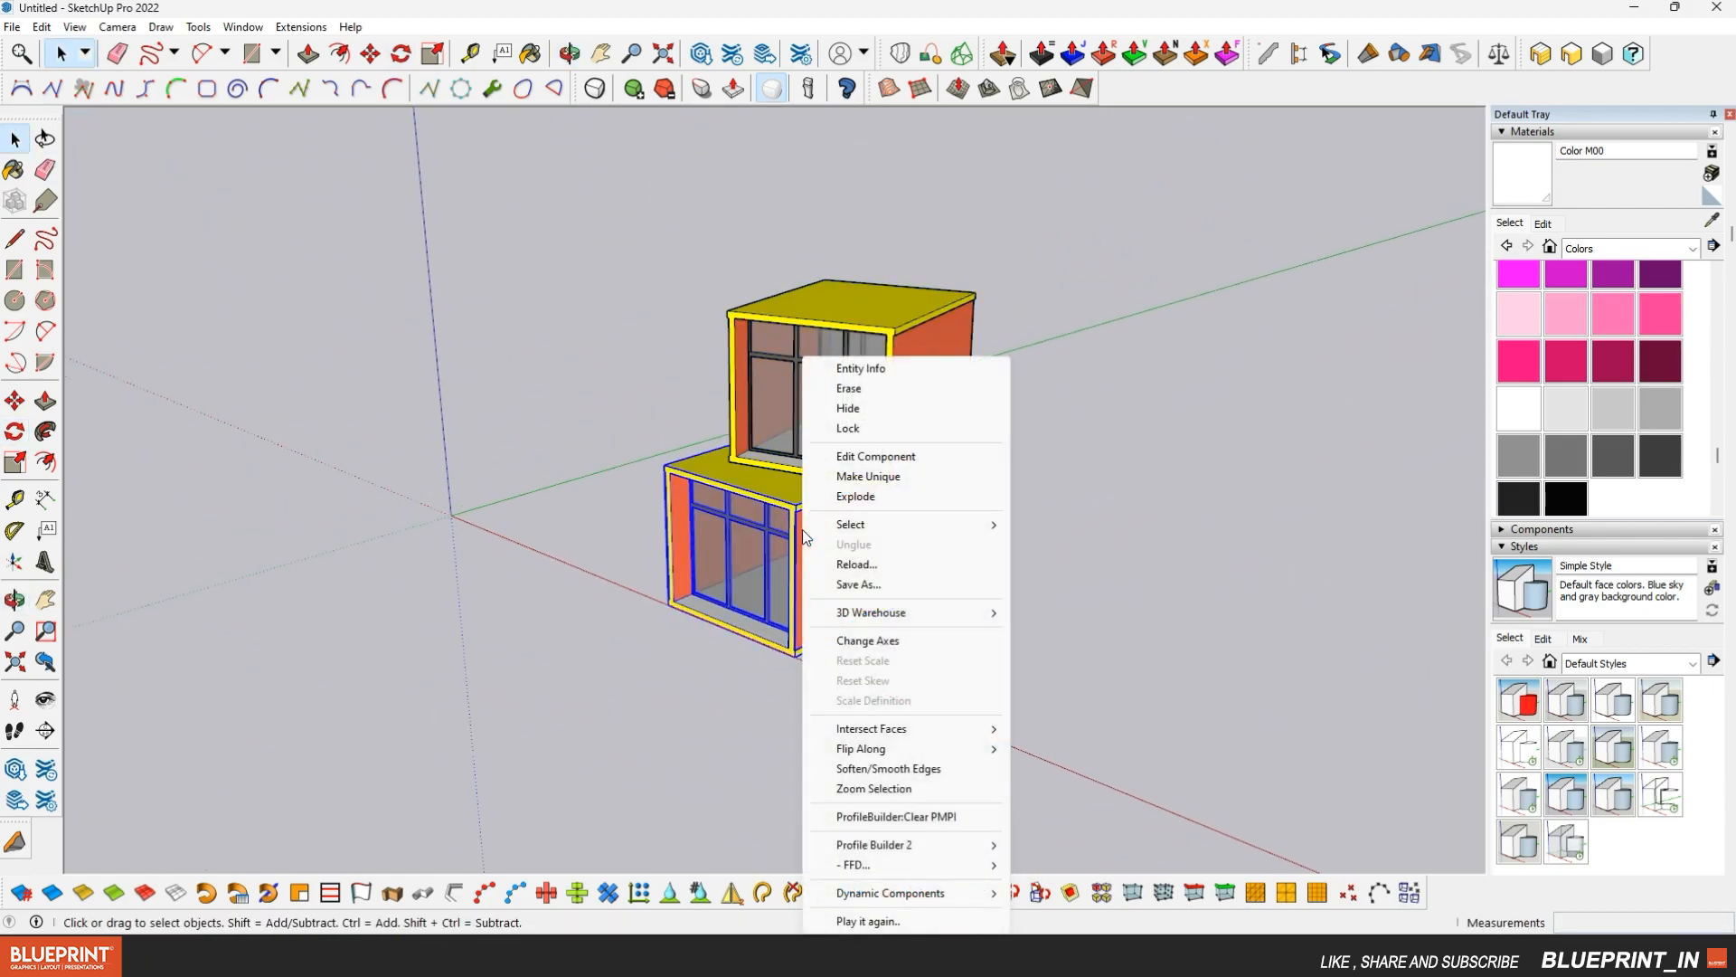
left_click(859, 920)
left_click(883, 418)
left_click(883, 419)
scroll(882, 418, "down", 3)
left_click(882, 418)
scroll(883, 418, "down", 3)
left_click(883, 418)
scroll(883, 419, "down", 2)
left_click(883, 418)
left_click(883, 419)
left_click(883, 419)
scroll(883, 419, "down", 2)
Apply the Construction Documentation Style with its white background to the model
middle_click_drag(883, 419, 724, 475)
scroll(873, 407, "up", 4)
middle_click_drag(796, 389, 633, 195)
scroll(886, 348, "down", 4)
middle_click_drag(886, 348, 1083, 489)
scroll(876, 557, "up", 5)
scroll(801, 590, "down", 1)
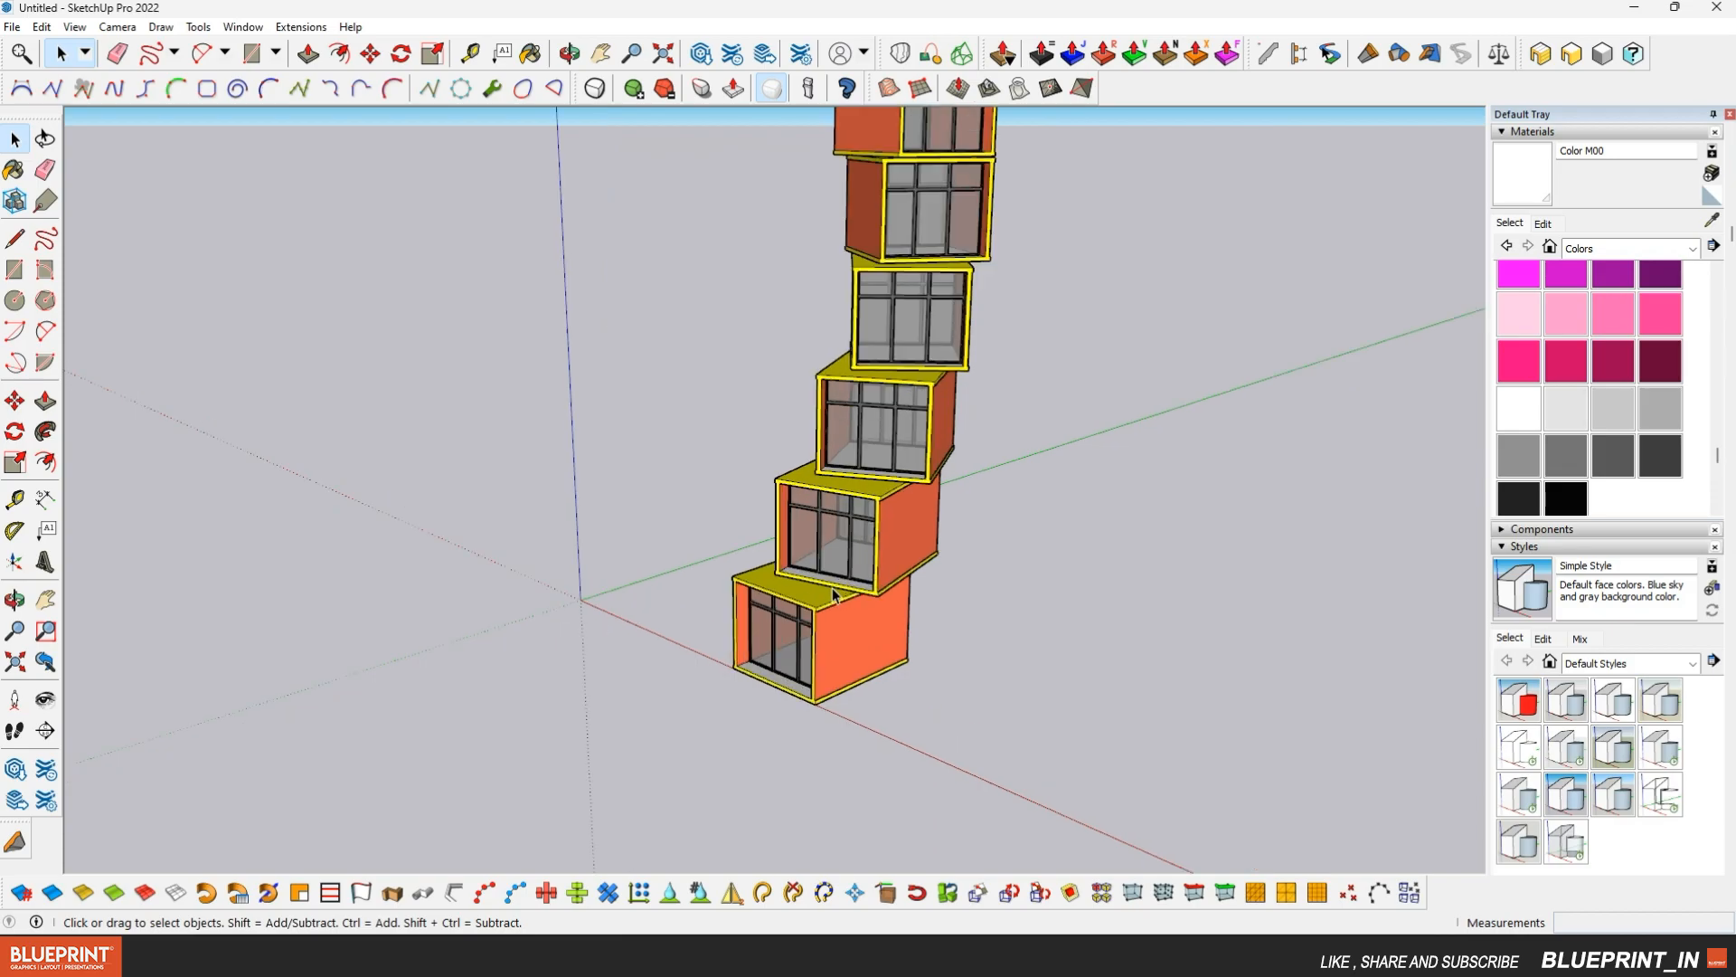
scroll(796, 589, "up", 2)
left_click(1613, 702)
scroll(1054, 636, "down", 2)
scroll(1051, 642, "down", 2)
Select every box in the tower above the lowest one
mouse_move(1051, 641)
middle_mouse_down()
mouse_move(1000, 504)
mouse_move(1019, 652)
middle_mouse_up()
mouse_move(778, 579)
middle_mouse_down()
mouse_move(919, 503)
mouse_move(988, 608)
mouse_move(763, 380)
mouse_move(783, 563)
middle_mouse_up()
scroll(919, 504, "up", 3)
scroll(783, 567, "up", 5)
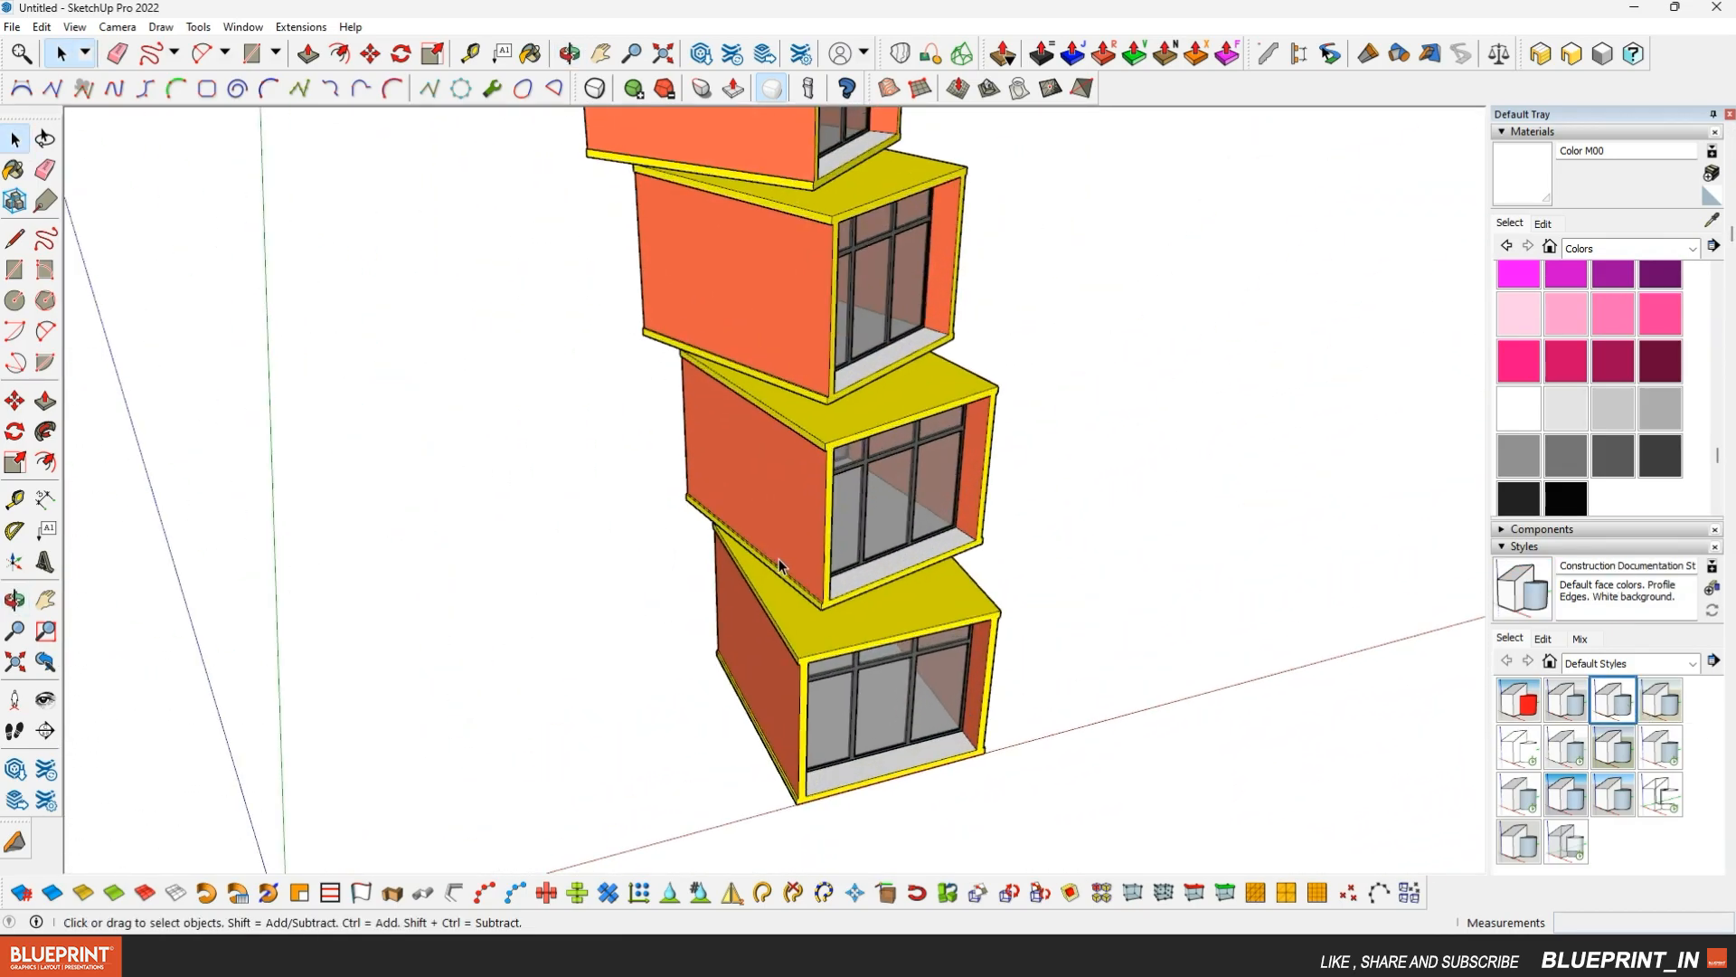
left_click(803, 526)
scroll(801, 531, "down", 6)
left_click(811, 381, "shift")
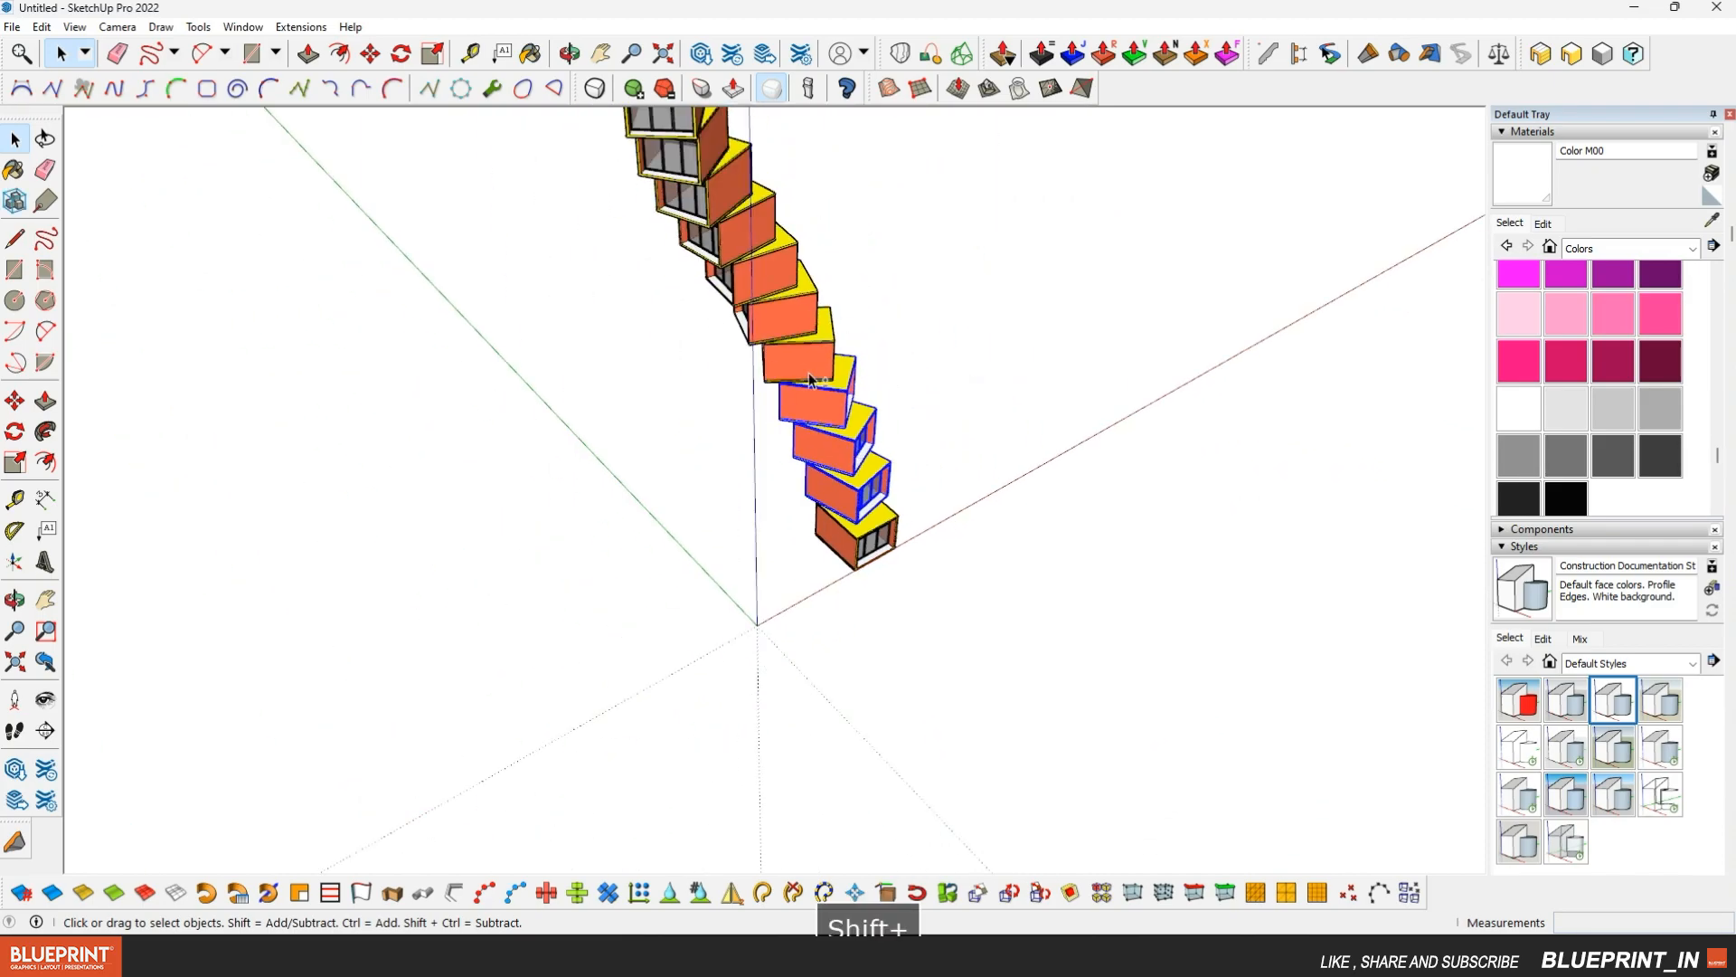
middle_click_drag(792, 323, 845, 265)
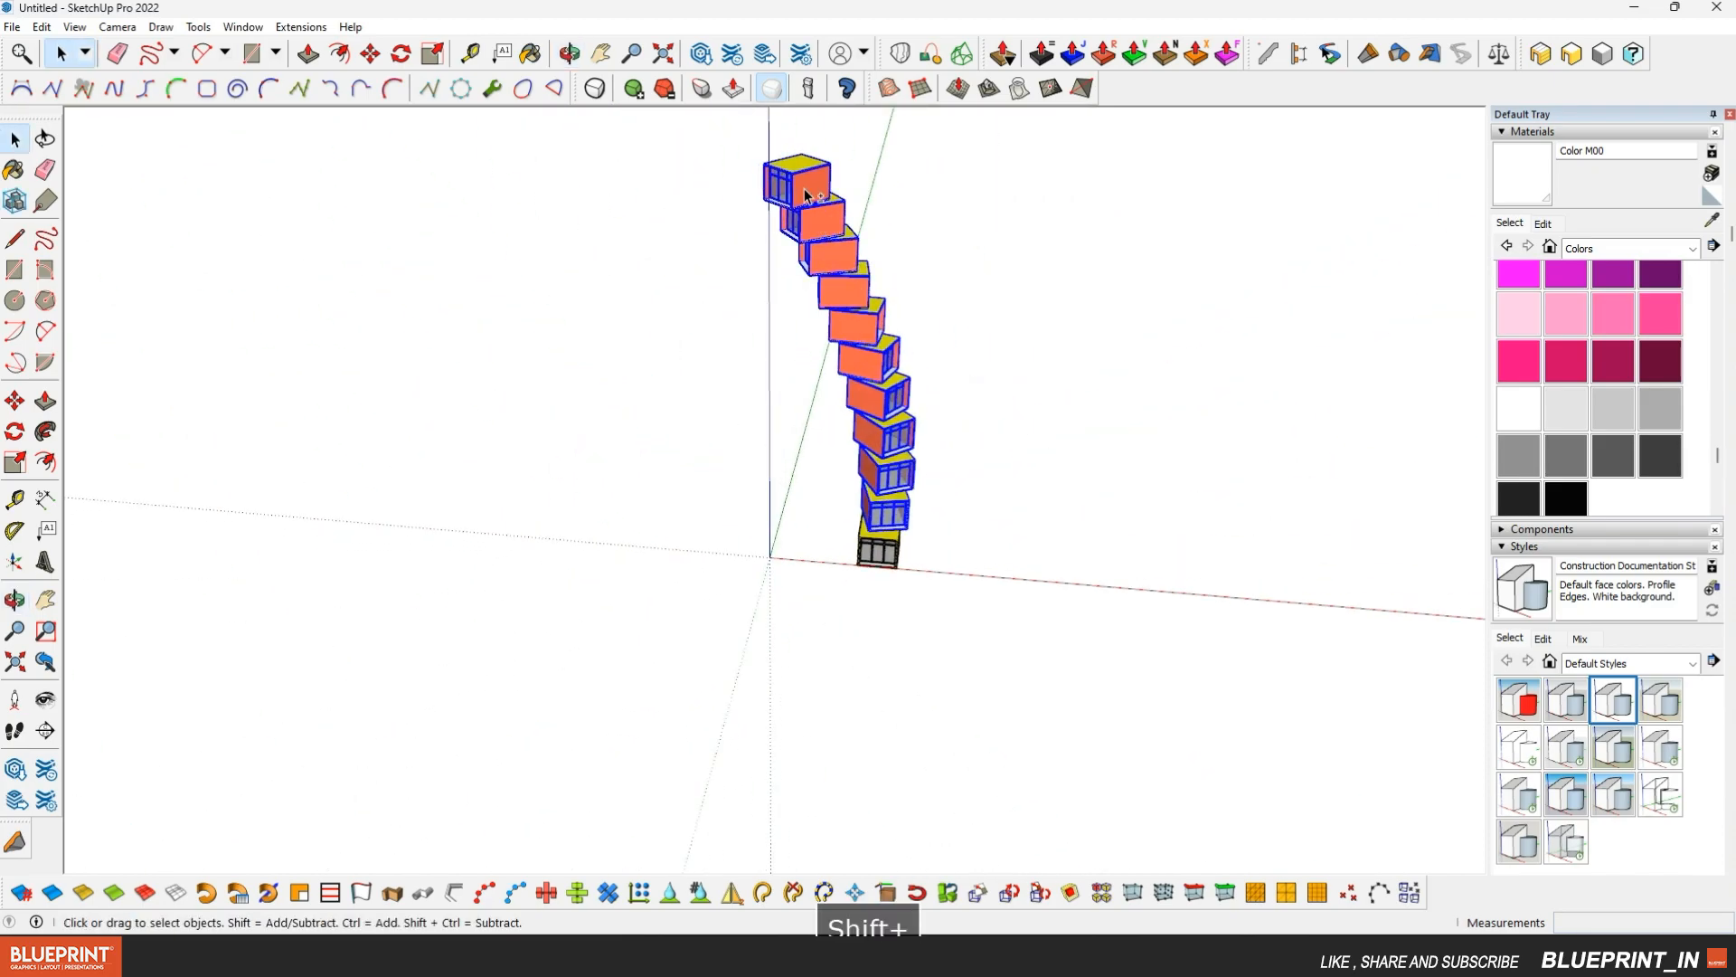
Switch to the Excel workbook listing the BOX0 to BOX10 distances and view it beside the SketchUp tower
scroll(778, 462, "up", 8)
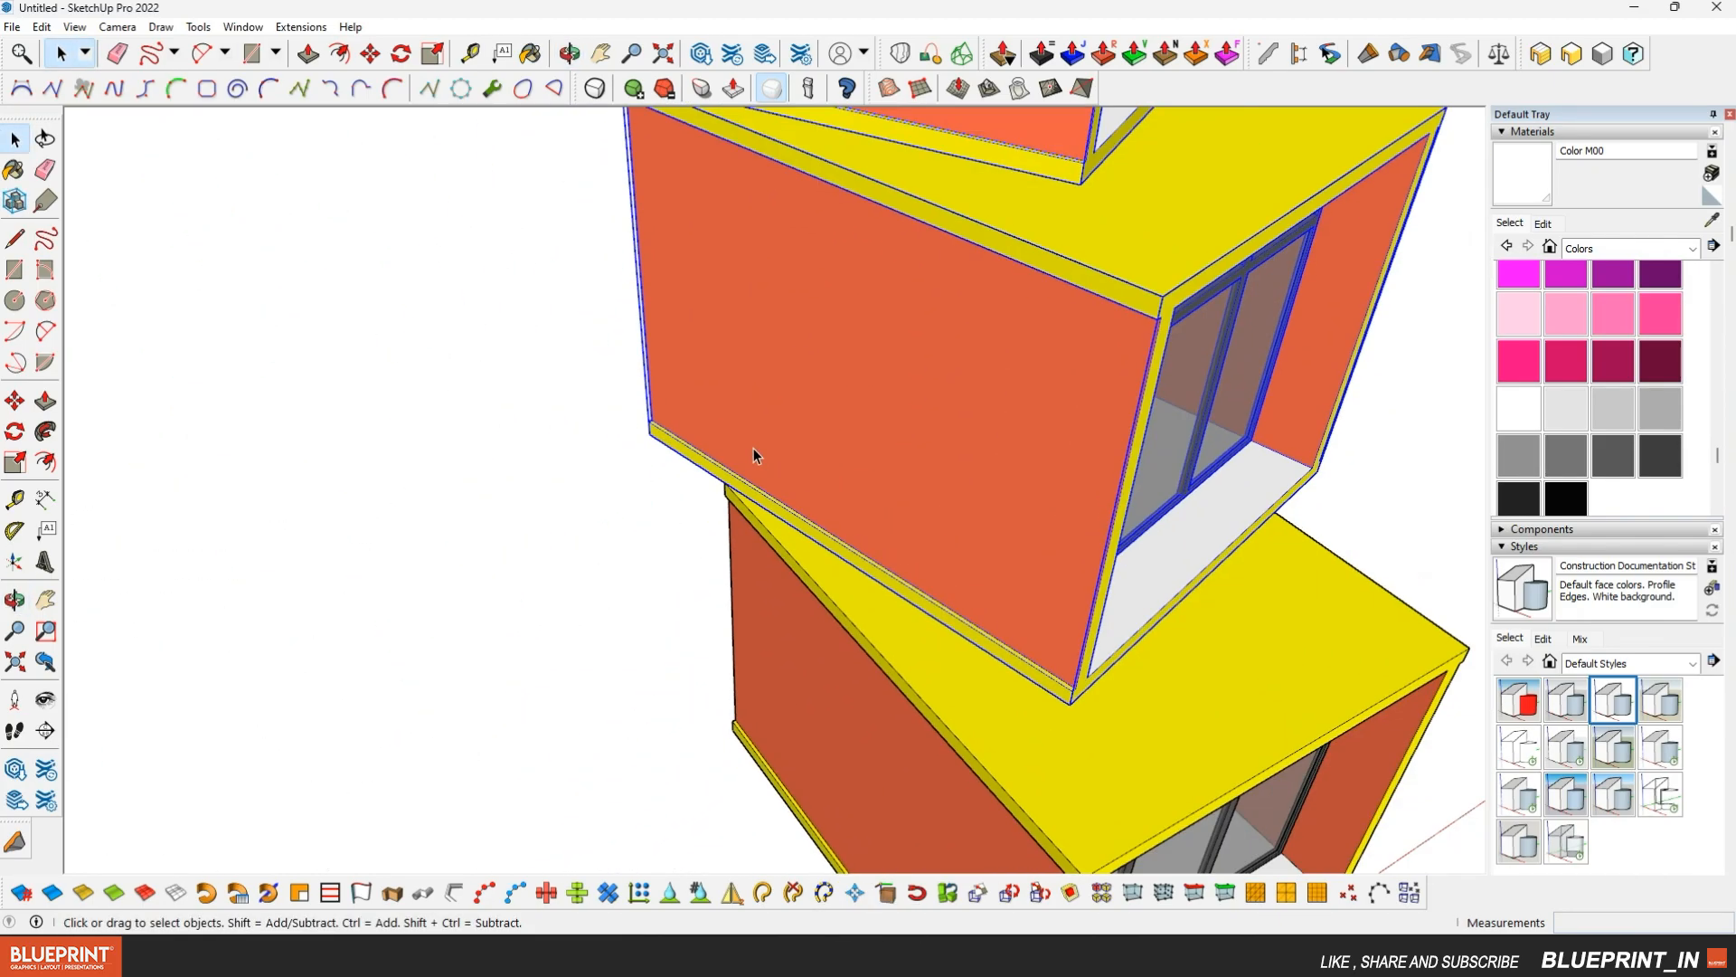
scroll(752, 448, "down", 1)
key("alt+Tab")
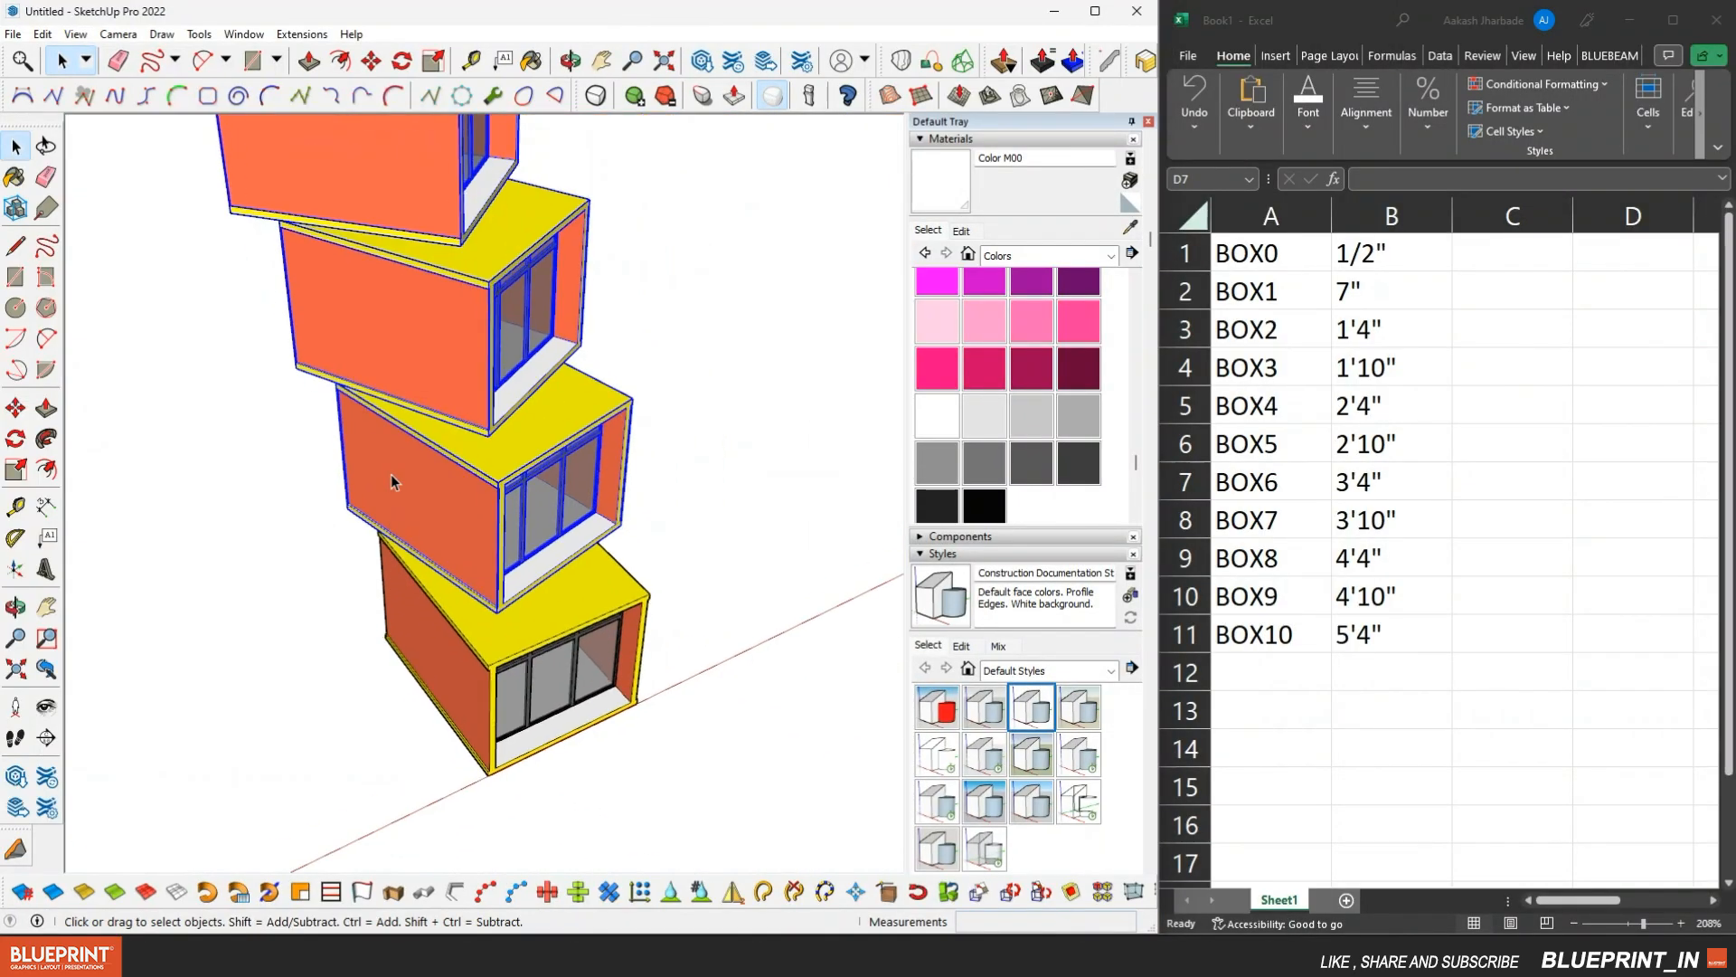
scroll(407, 507, "down", 2)
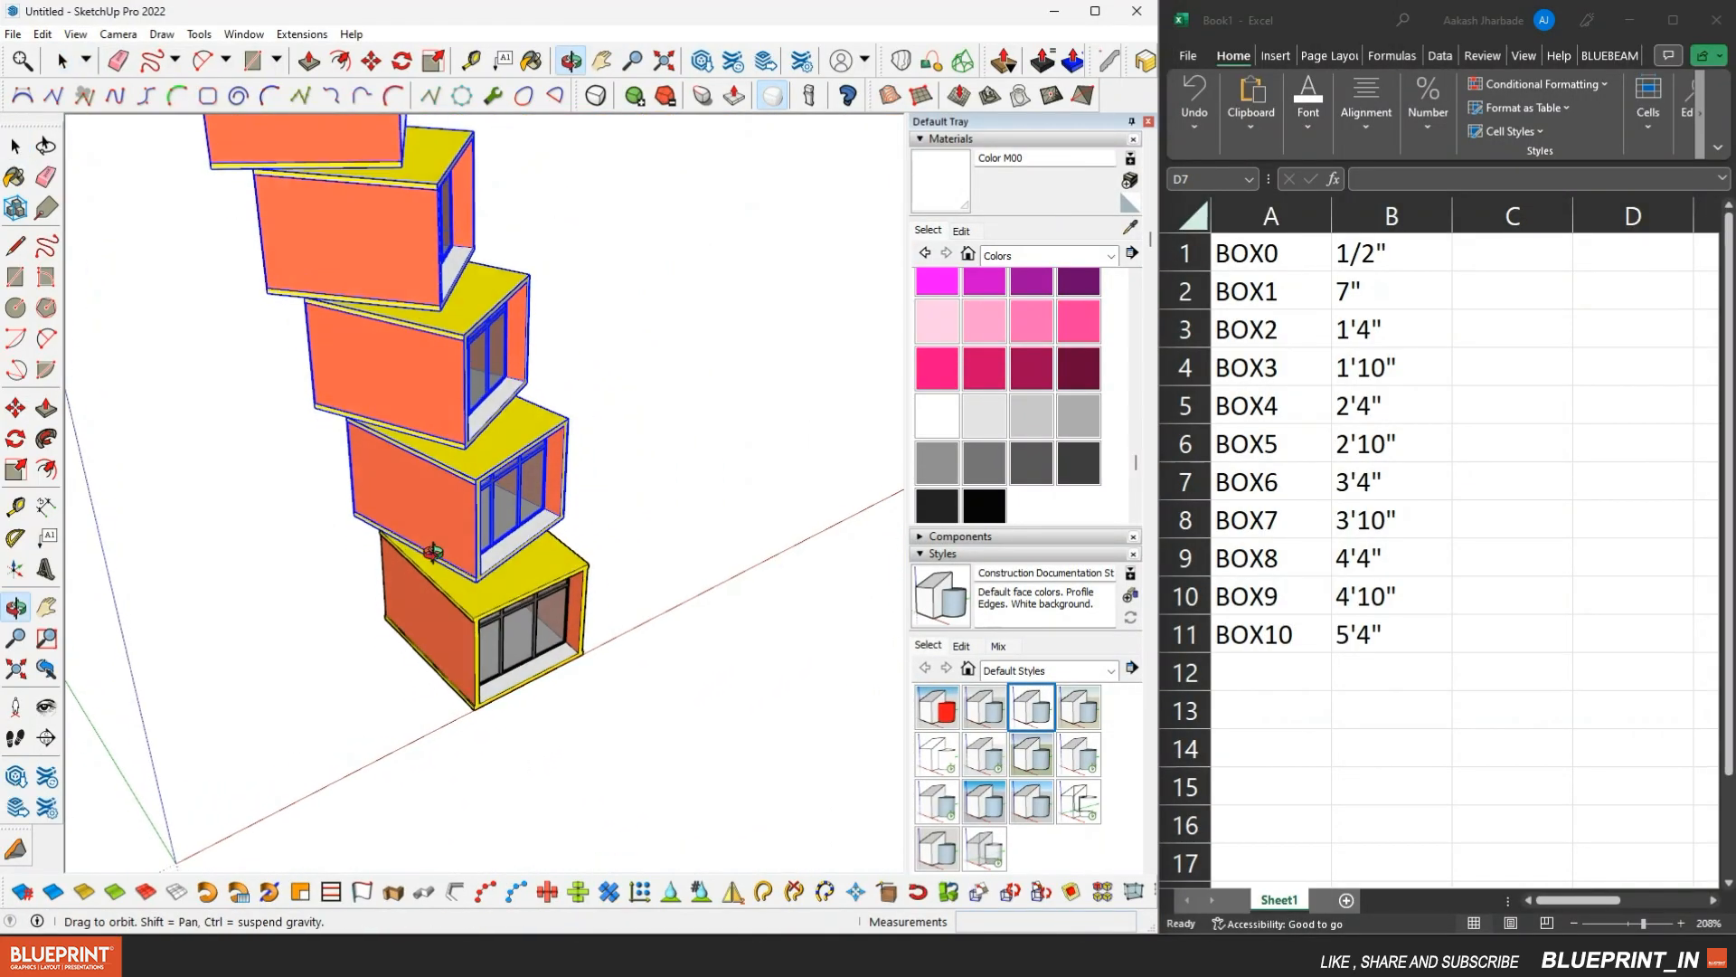
Move all the selected boxes above the lowest one by 1.5" along the edge from its roof corner
scroll(368, 524, "up", 6)
left_click(372, 66)
scroll(463, 509, "up", 2)
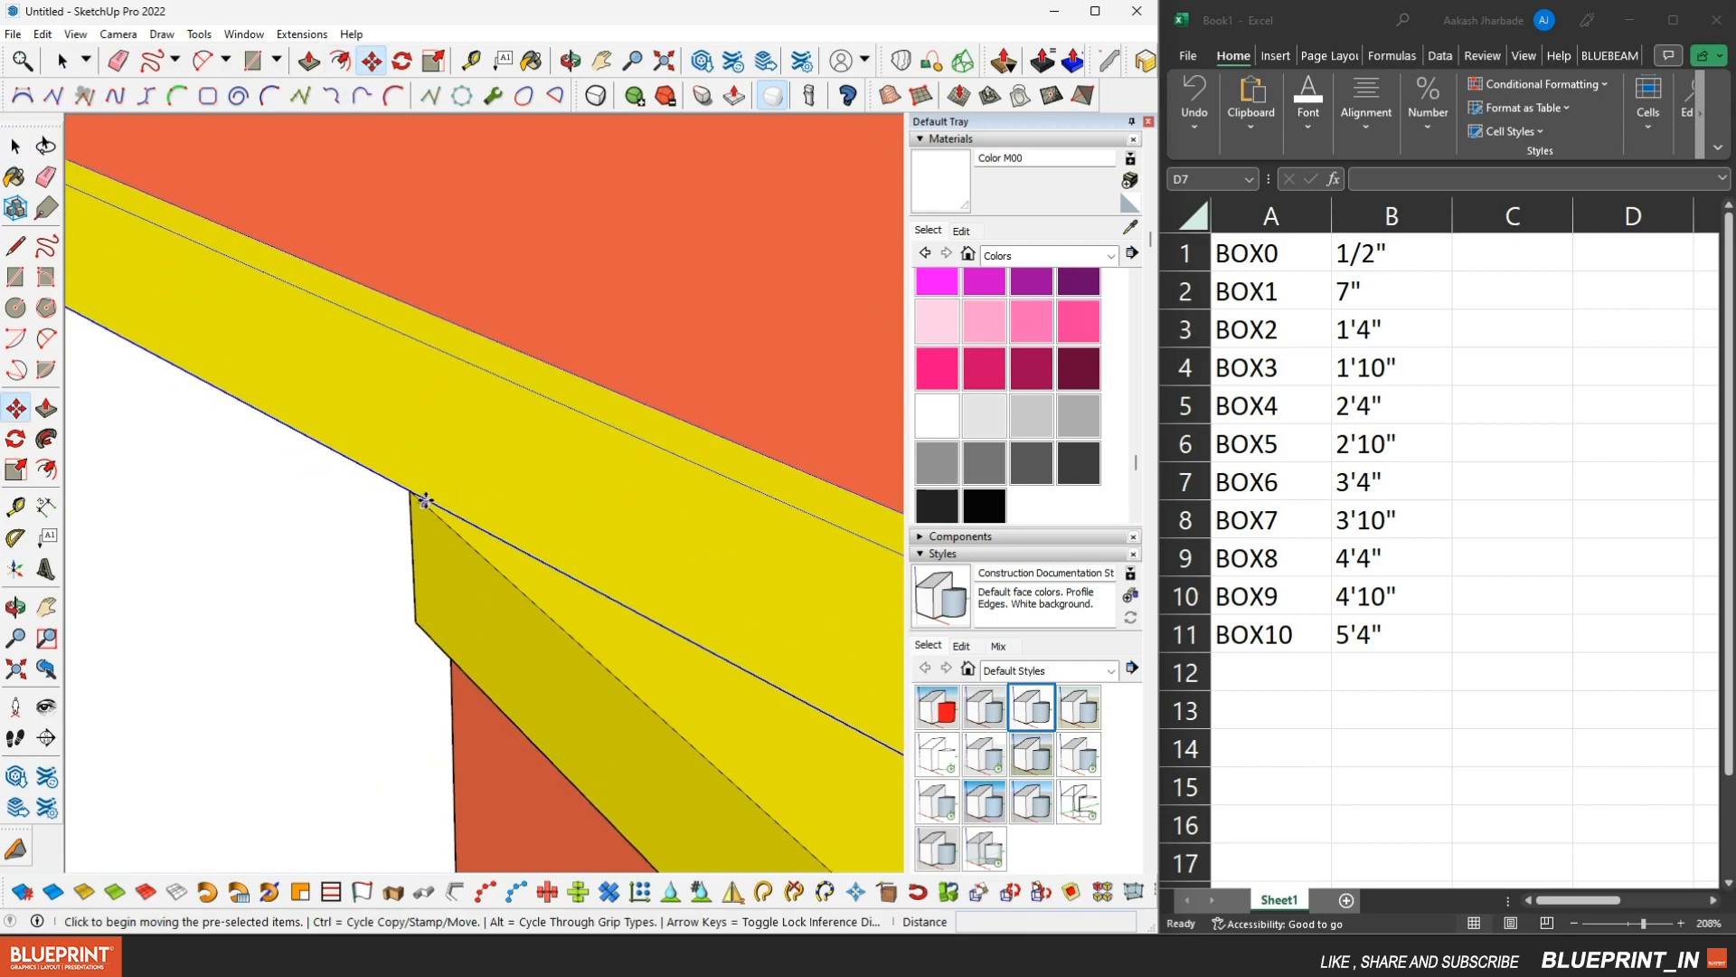
left_click(410, 492)
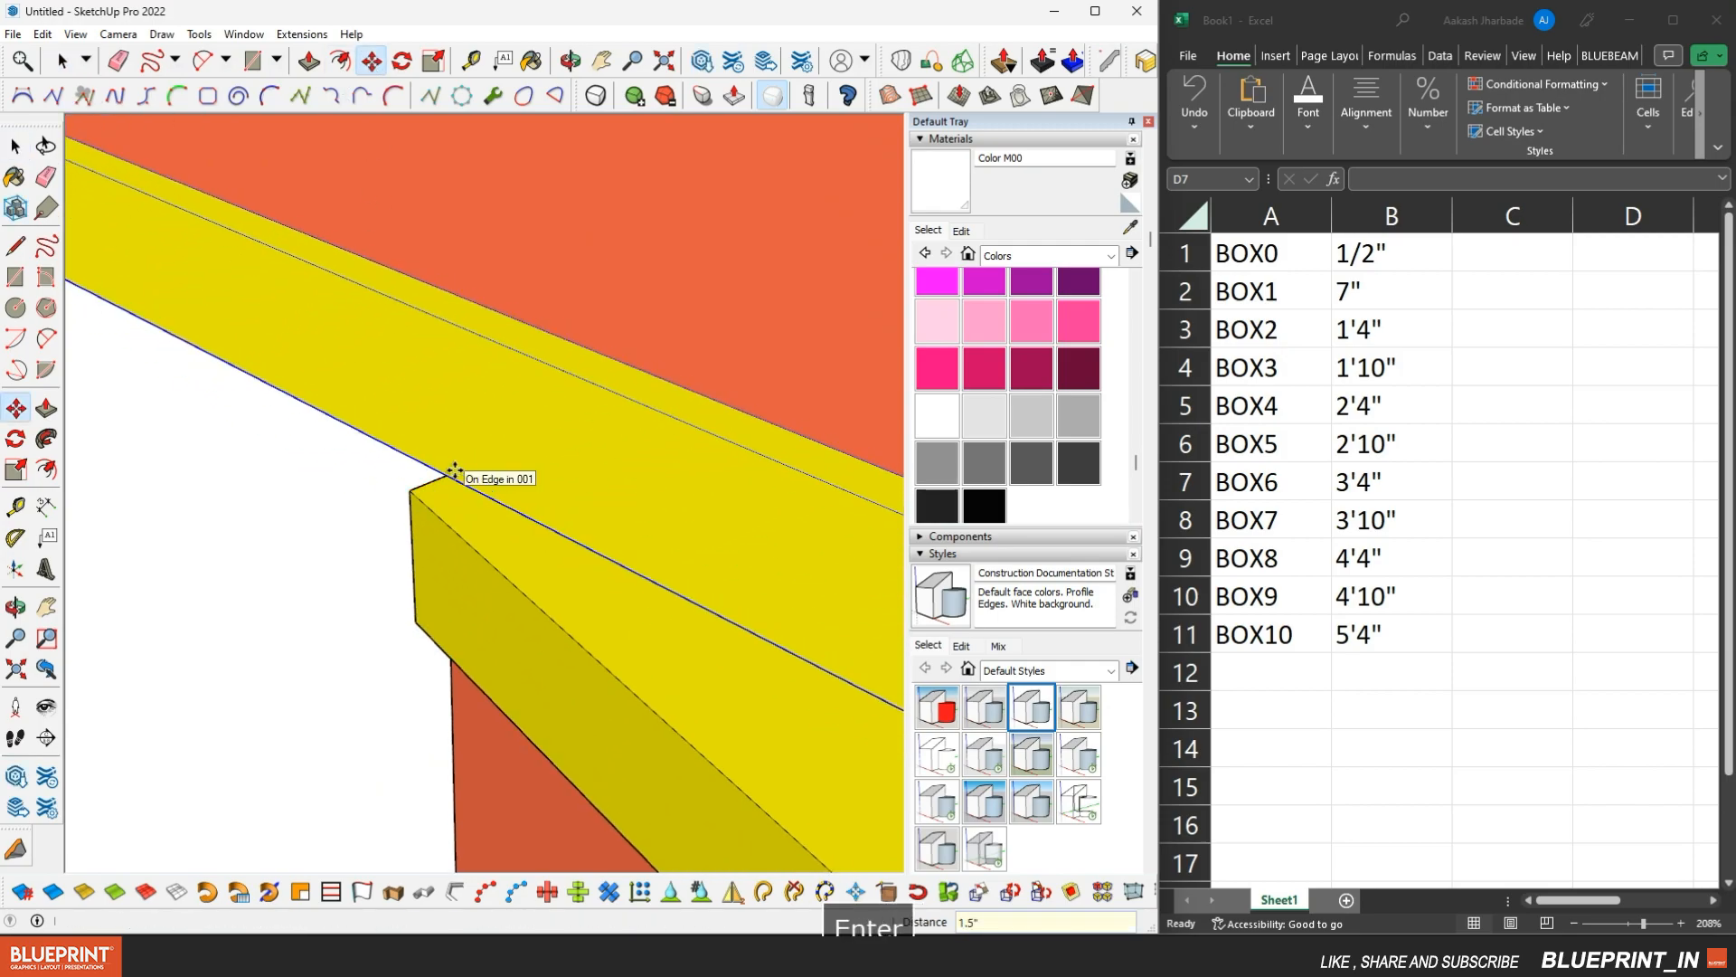
scroll(455, 470, "down", 5)
Move the boxes above the second-lowest one by 6" from the roof corner beneath them
key("space")
scroll(471, 520, "down", 8)
middle_click_drag(472, 519, 392, 403)
scroll(467, 417, "up", 10)
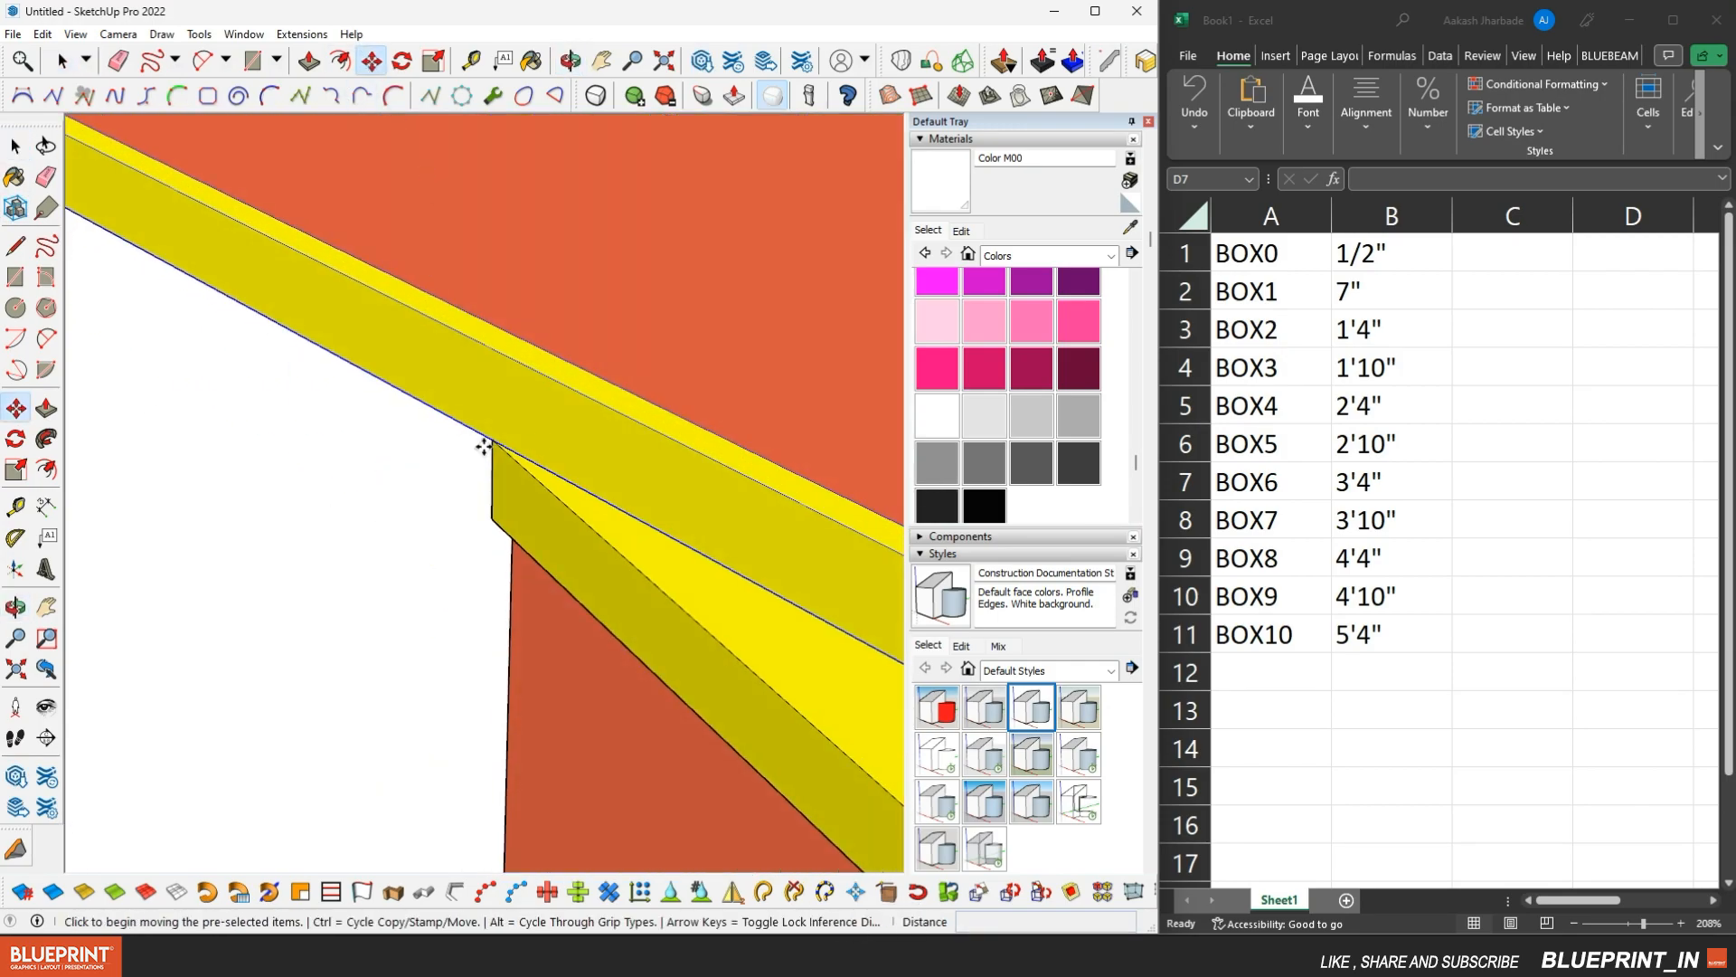
left_click(489, 444)
type("6")
key("Return")
Deselect the lowest selected box and move the remaining upper boxes by 6" from the roof corner beneath
key("space")
scroll(578, 566, "down", 8)
middle_click_drag(597, 580, 586, 475)
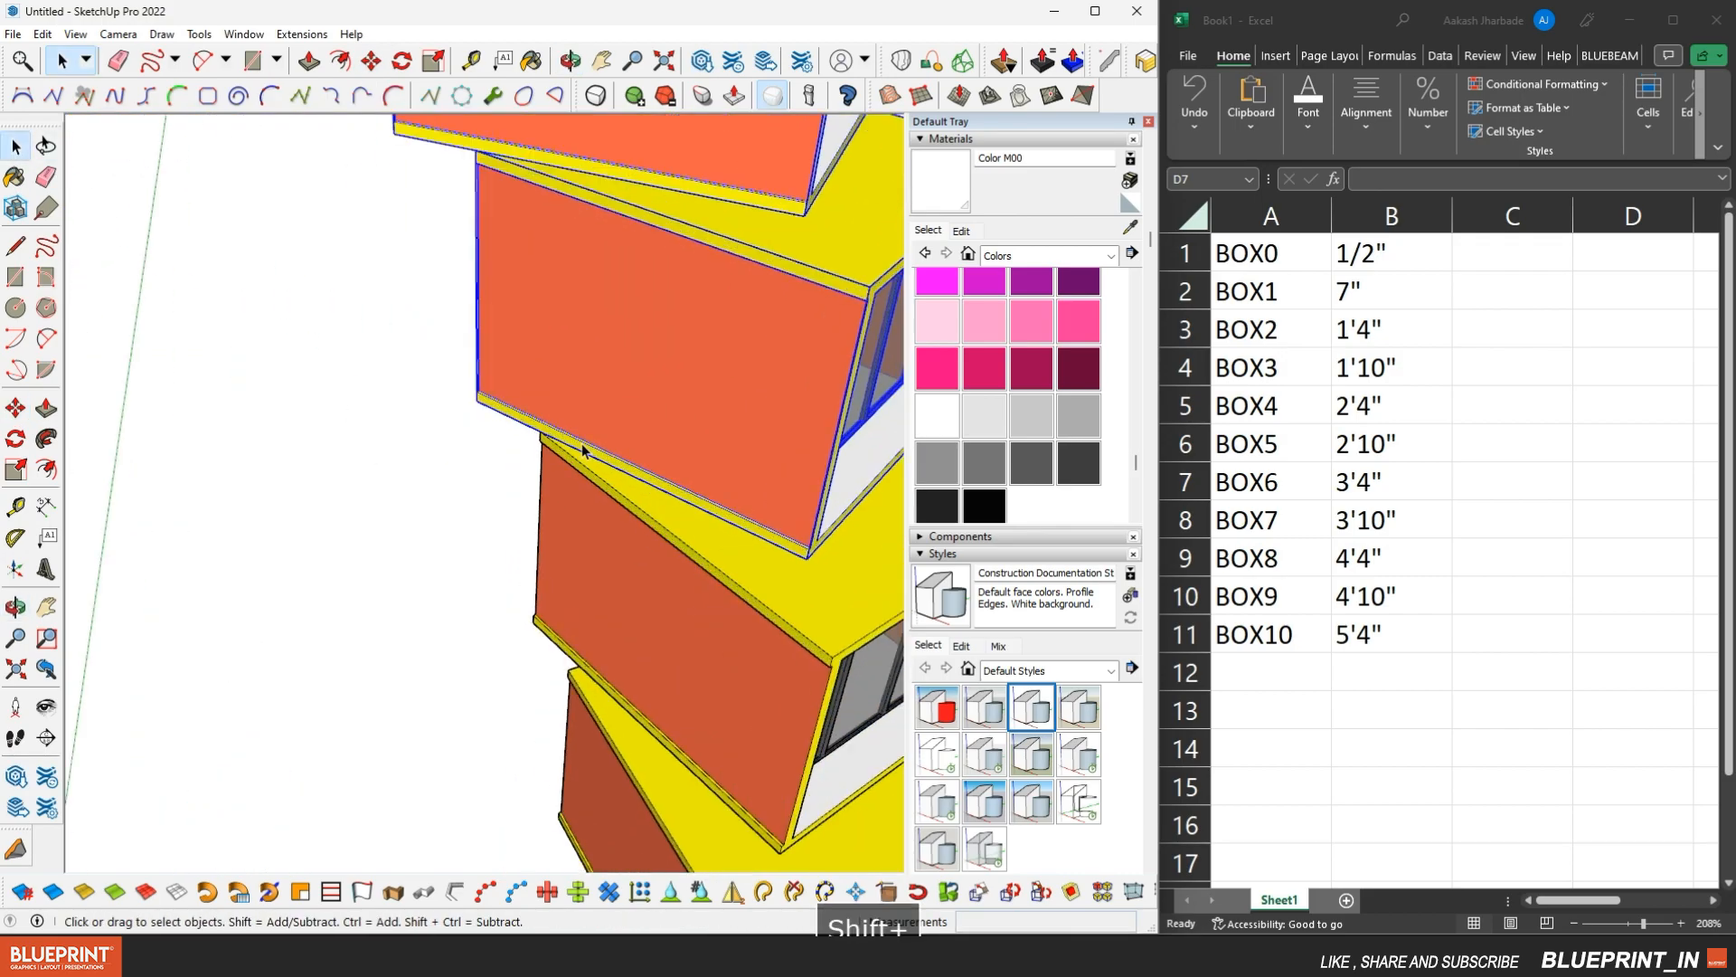
scroll(570, 444, "up", 7)
key("m")
scroll(469, 484, "up", 2)
left_click(468, 492)
type("6")
key("Return")
Move the remaining selected upper boxes by 1'6" along the edge from the corner of the box below
scroll(500, 552, "down", 4)
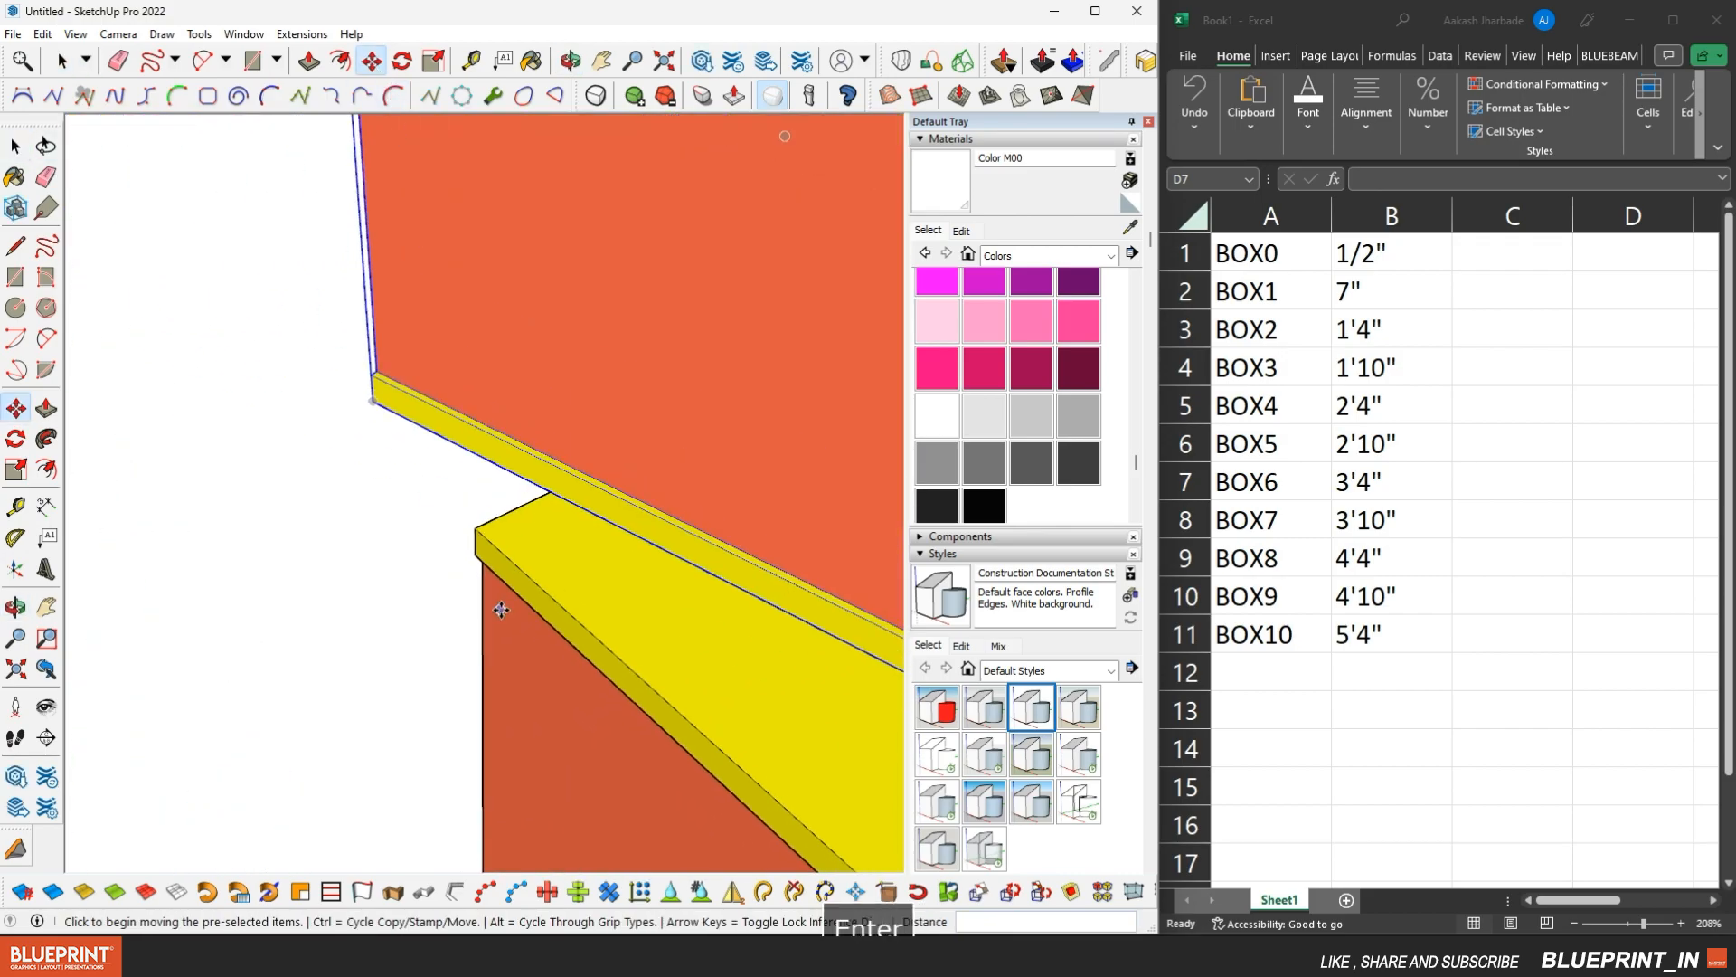
scroll(438, 457, "down", 5)
scroll(389, 343, "up", 8)
type("1'")
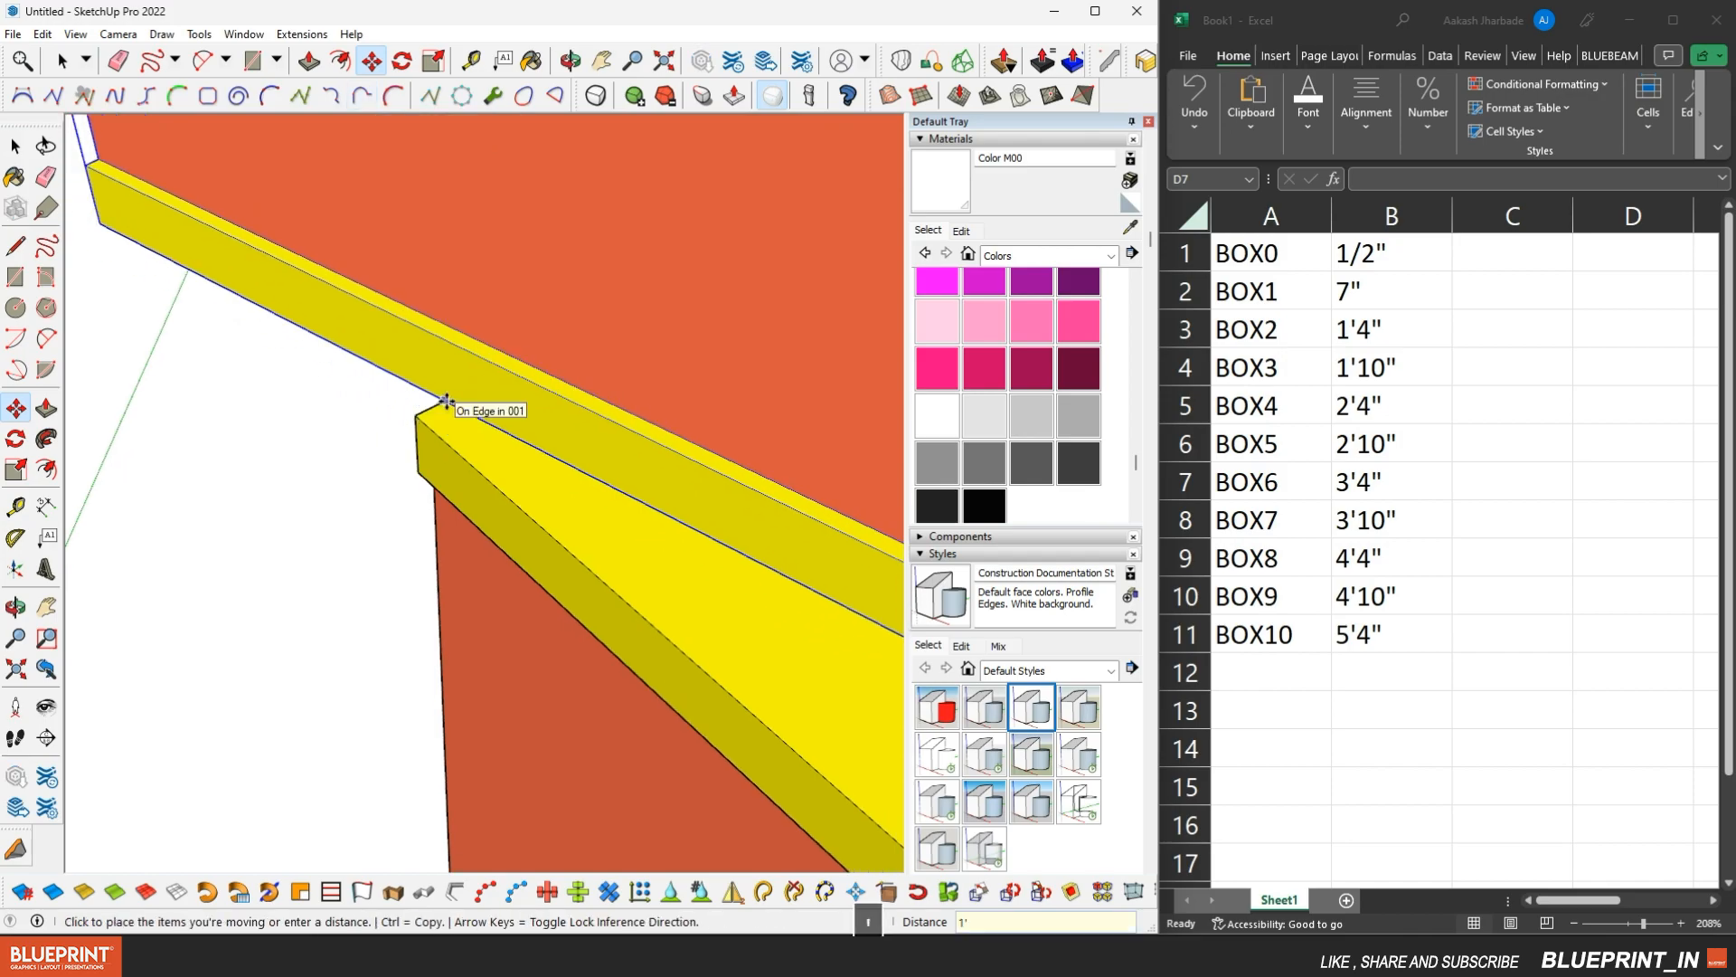
type("6")
key("Return")
Drop the lowest box from the selection and move the boxes above it by 2'10"
scroll(437, 443, "down", 7)
key("space")
left_click(466, 429, "shift")
scroll(425, 398, "up", 5)
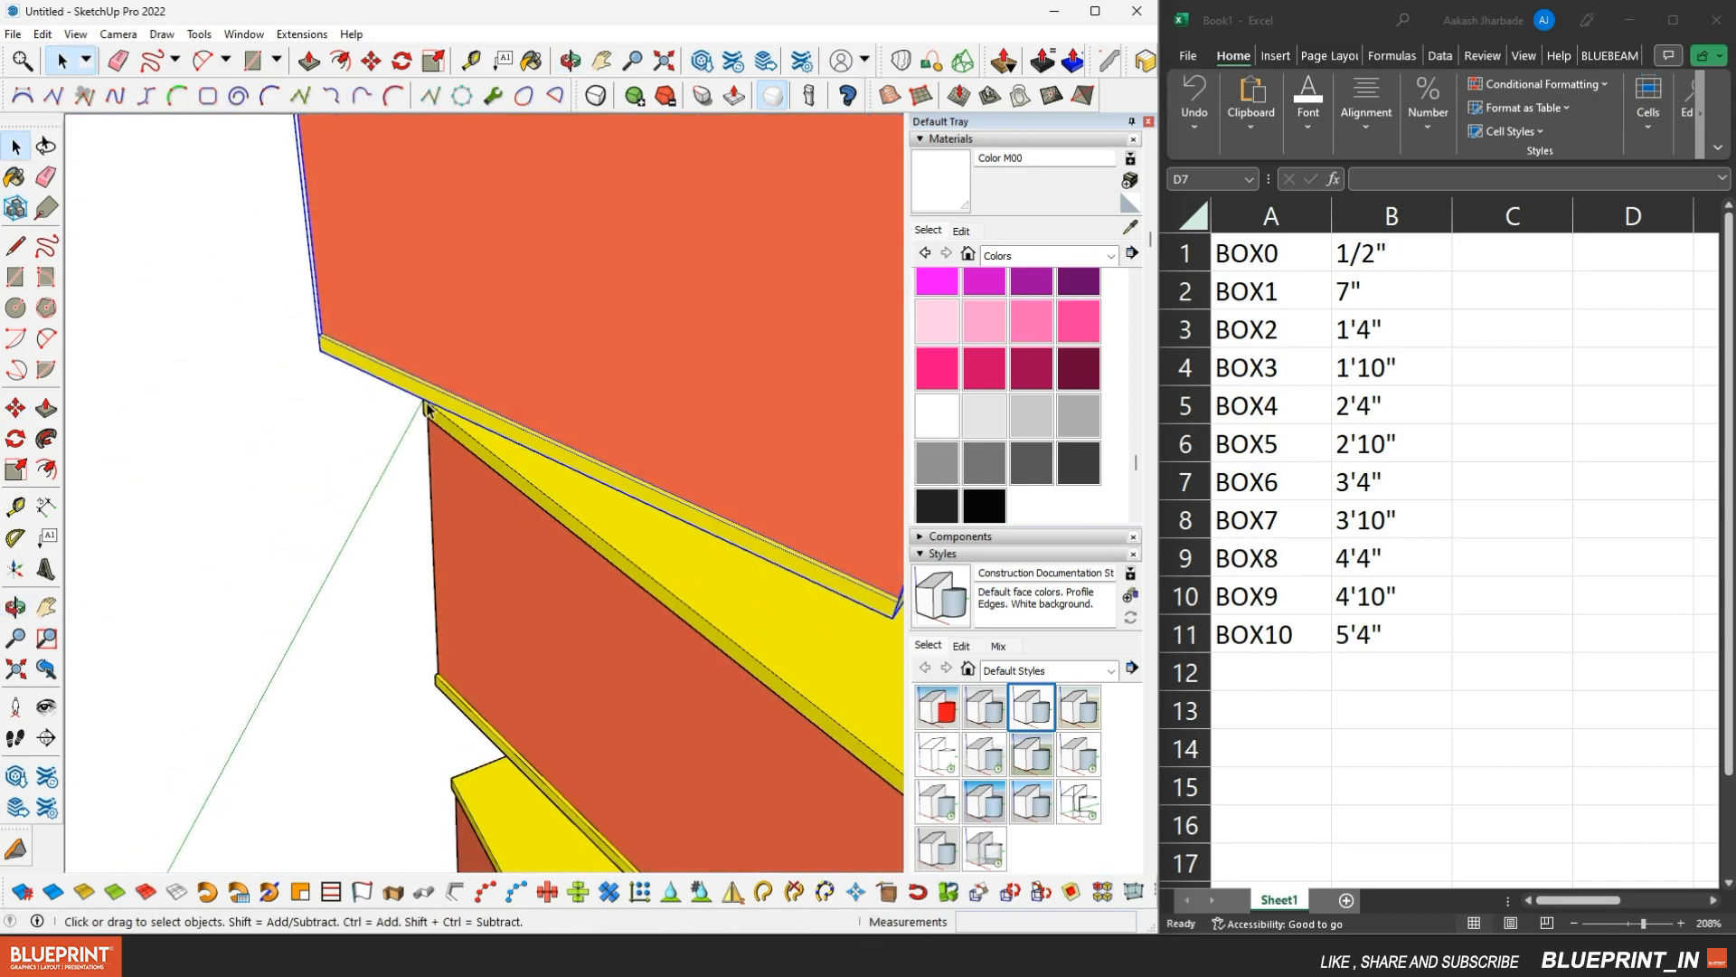
scroll(430, 409, "up", 3)
key("m")
left_click(434, 406)
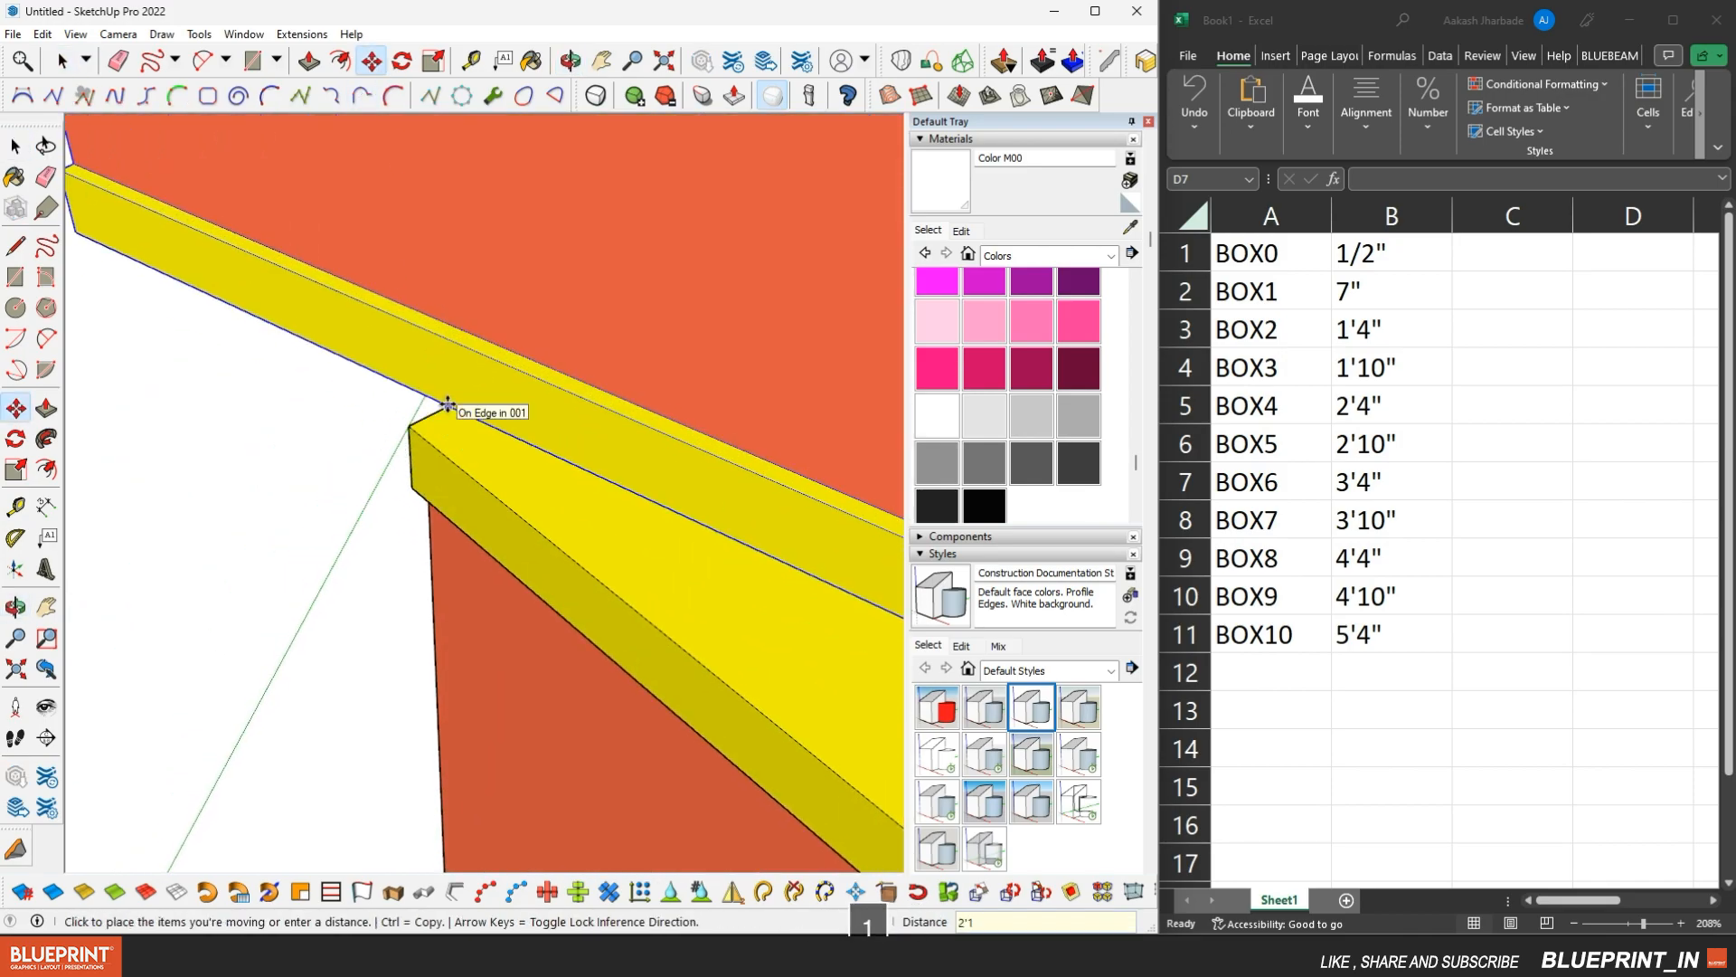
key("Return")
Remove the next box from the selection and move the boxes above it by 3'4"
scroll(447, 405, "down", 6)
key("space")
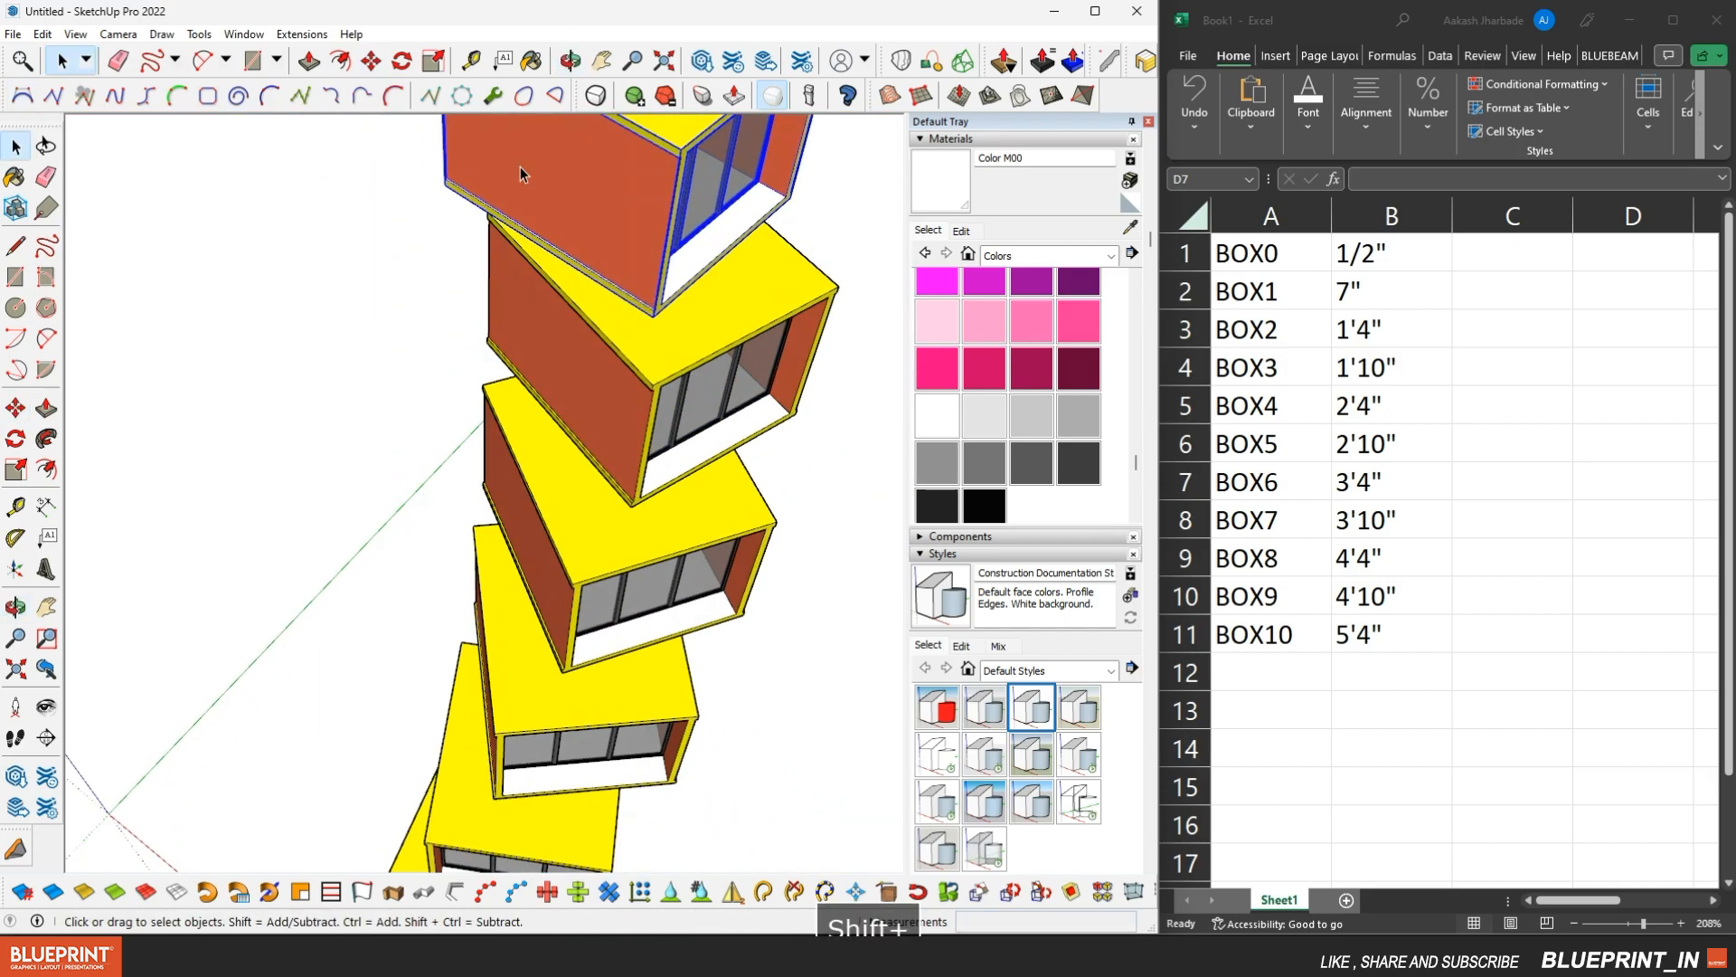
scroll(434, 407, "up", 6)
left_click(371, 61)
scroll(505, 327, "up", 2)
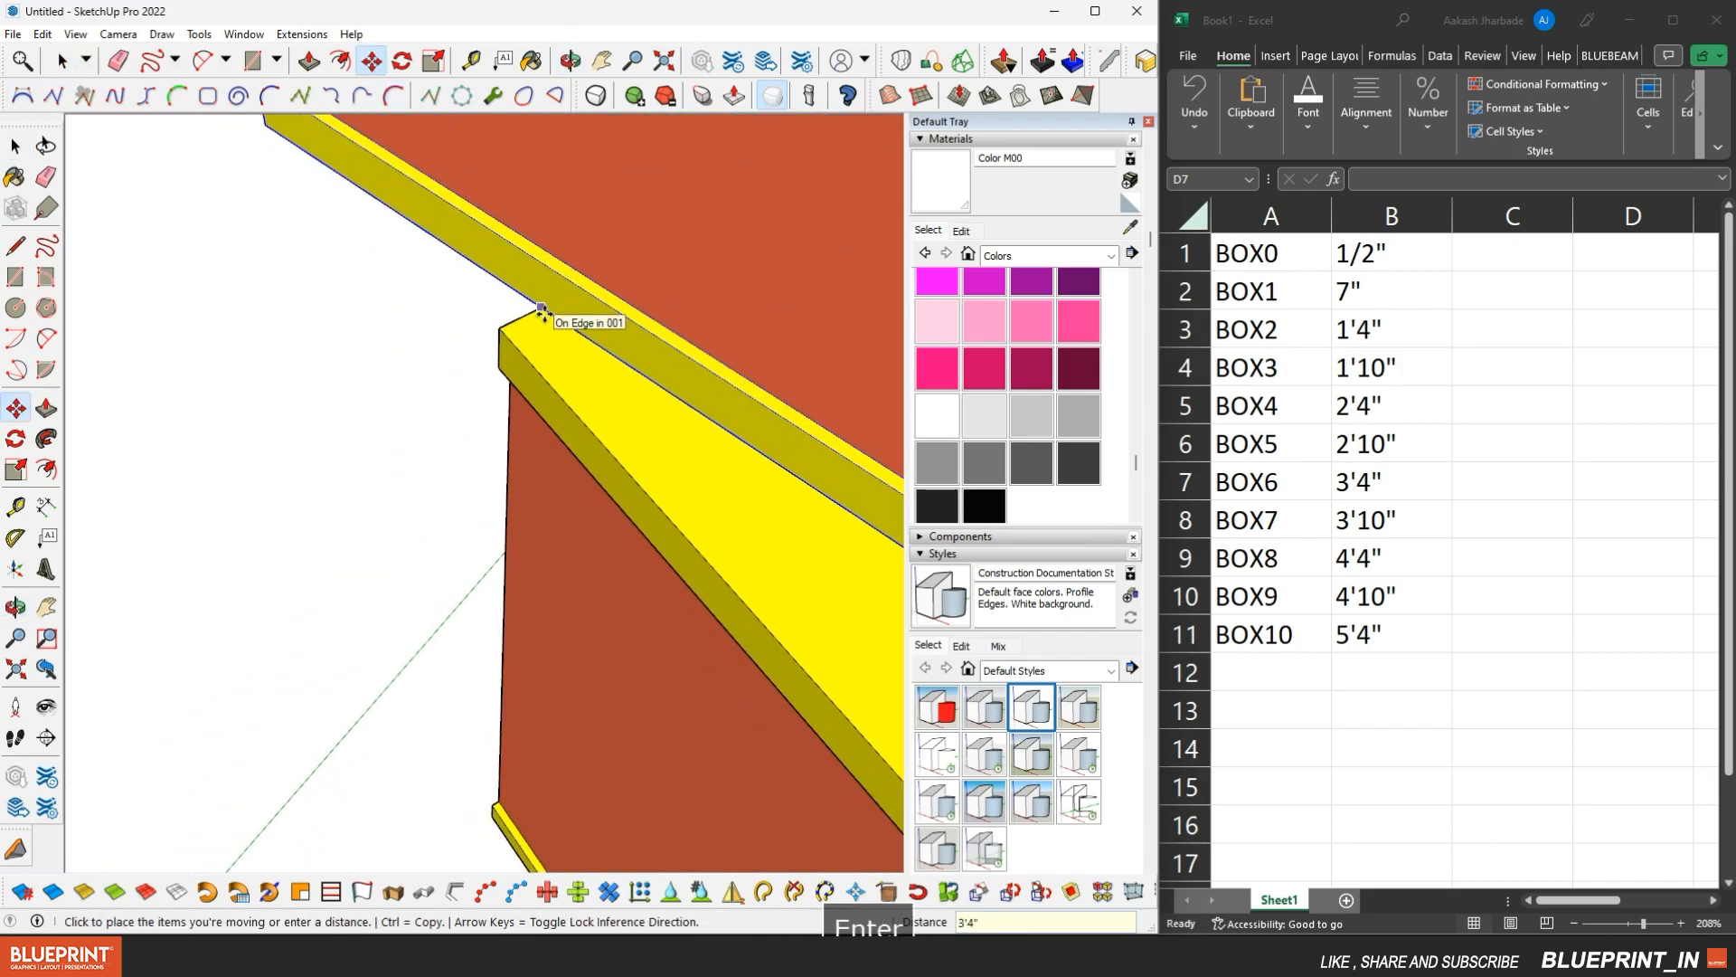
key("Return")
Move the boxes still selected above the next level by 3'10"
scroll(540, 309, "down", 5)
scroll(511, 322, "up", 5)
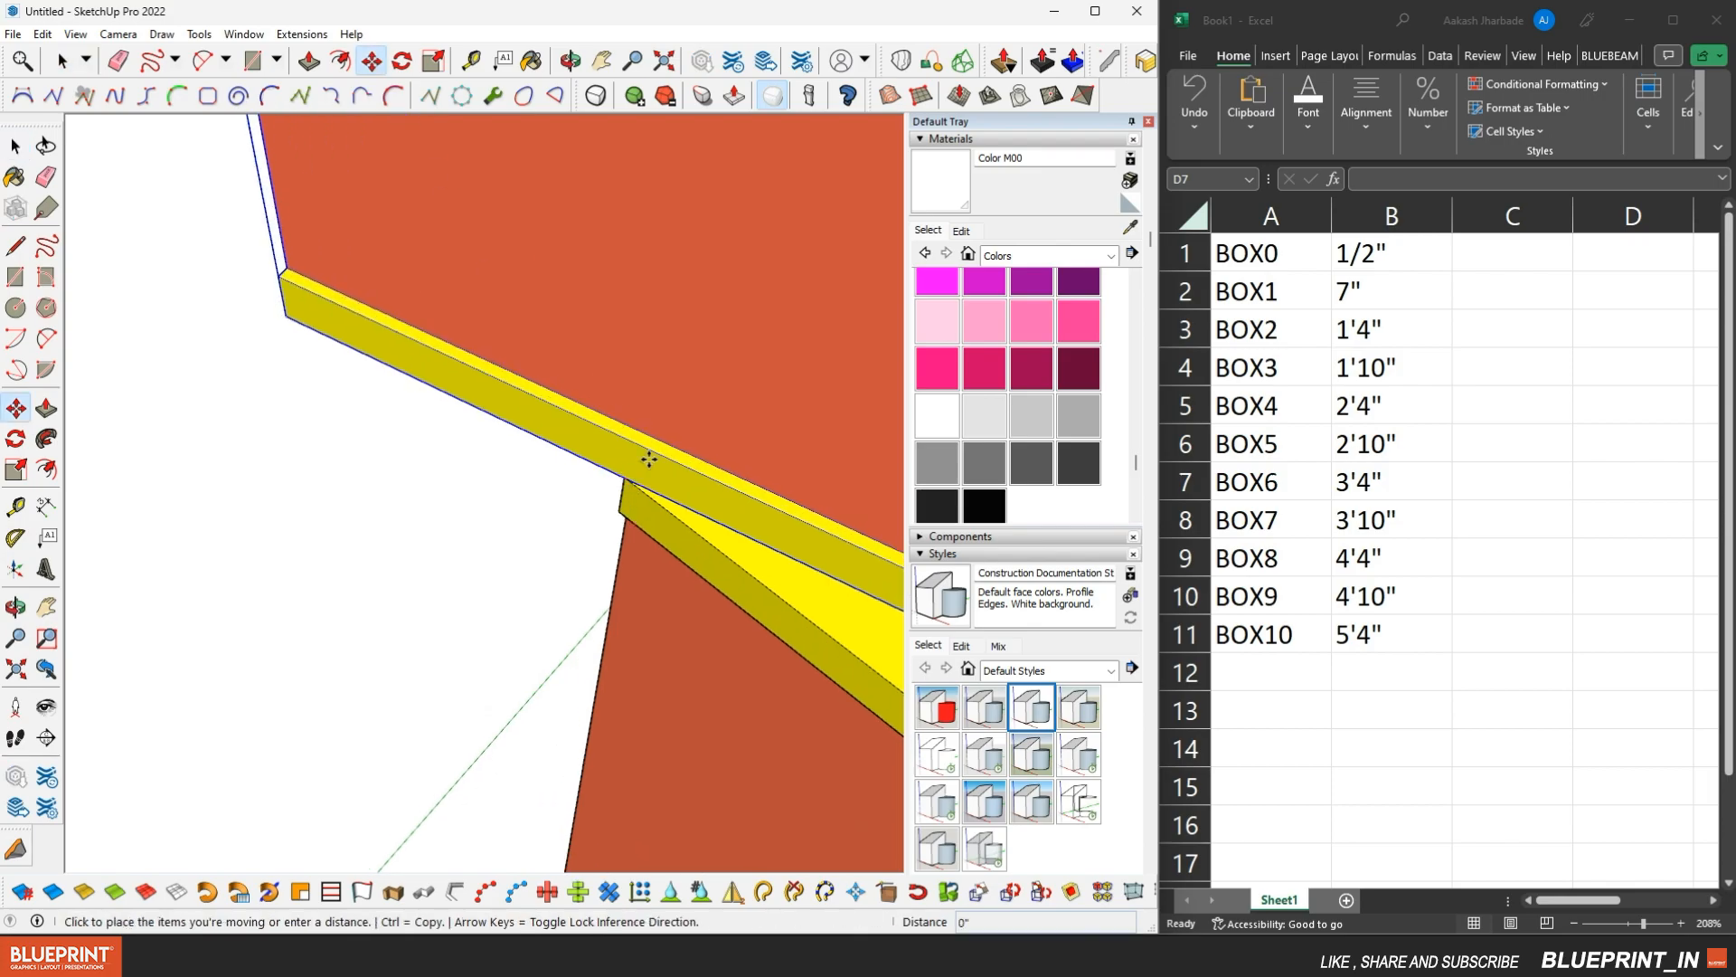
type("3'10\"")
key("Return")
Deselect the lowest box in the selection and move the top three boxes by 4'4"
scroll(650, 460, "down", 5)
key("space")
left_click(639, 418, "shift")
scroll(589, 382, "up", 5)
key("m")
left_click(648, 362)
type("4'4")
key("Return")
Deselect one more box and move the two topmost boxes by 4'10"
scroll(453, 362, "down", 5)
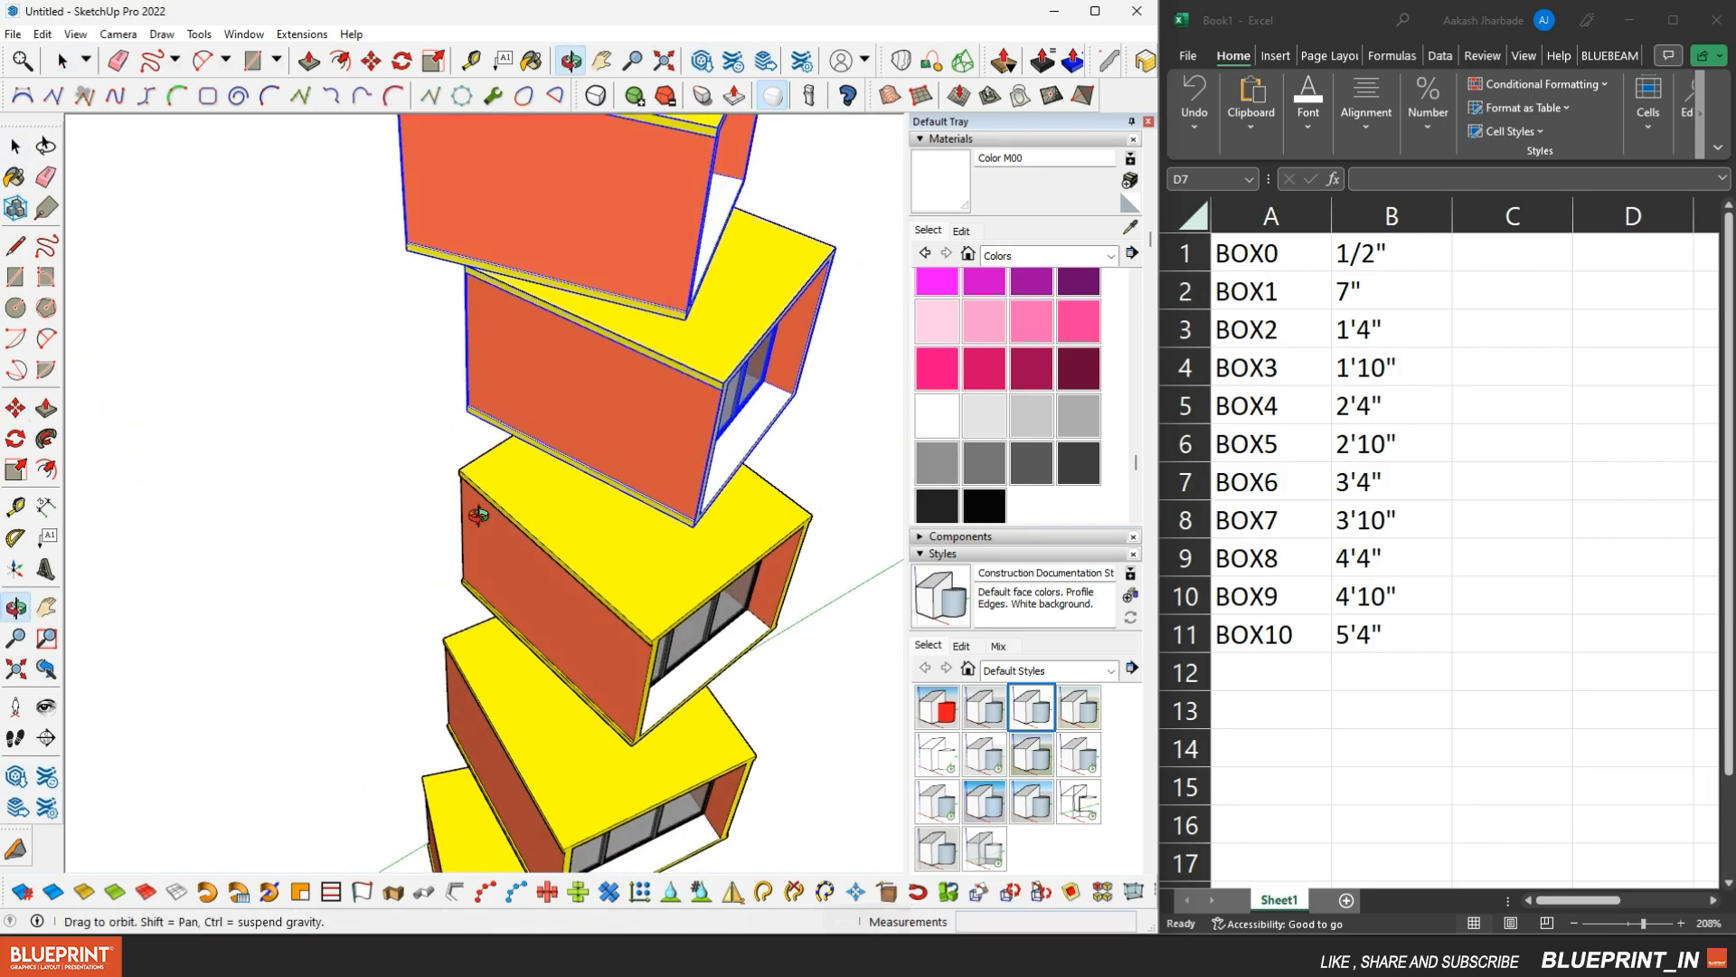
key("space")
left_click(543, 387, "shift")
scroll(470, 303, "up", 5)
key("m")
left_click(464, 310)
type("4")
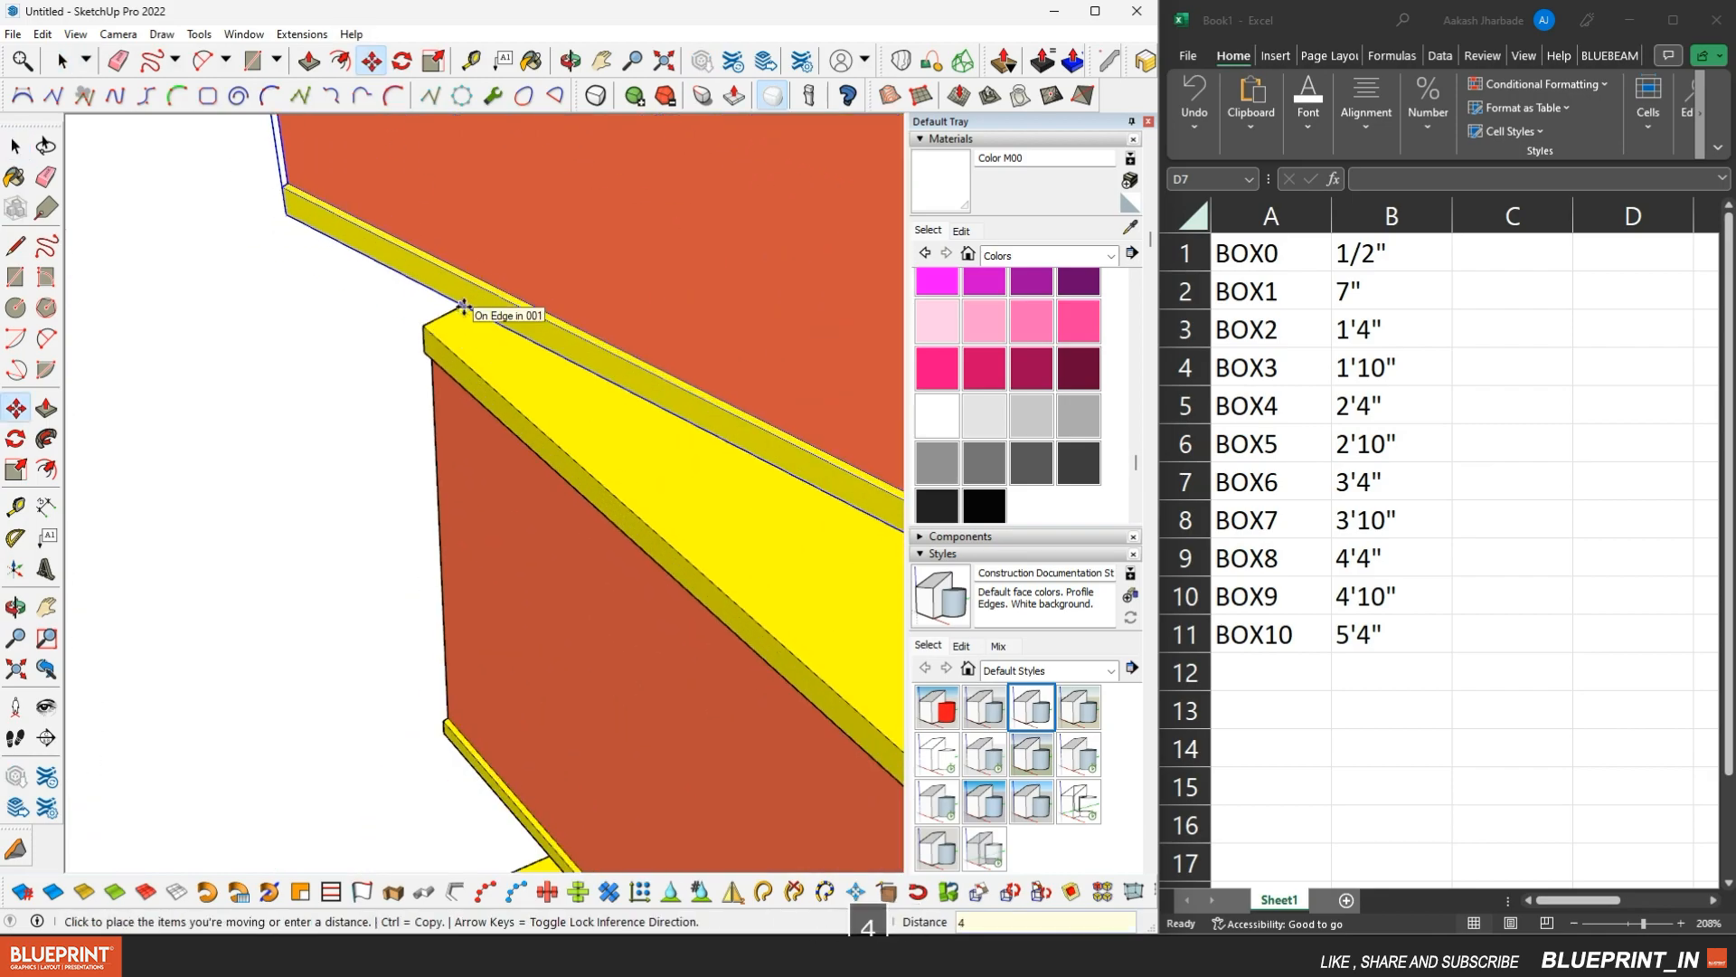
type("'10")
key("Return")
Leave only the topmost box selected and move it by 5'4"
scroll(461, 308, "down", 8)
key("space")
left_click(544, 386, "shift")
scroll(534, 360, "up", 8)
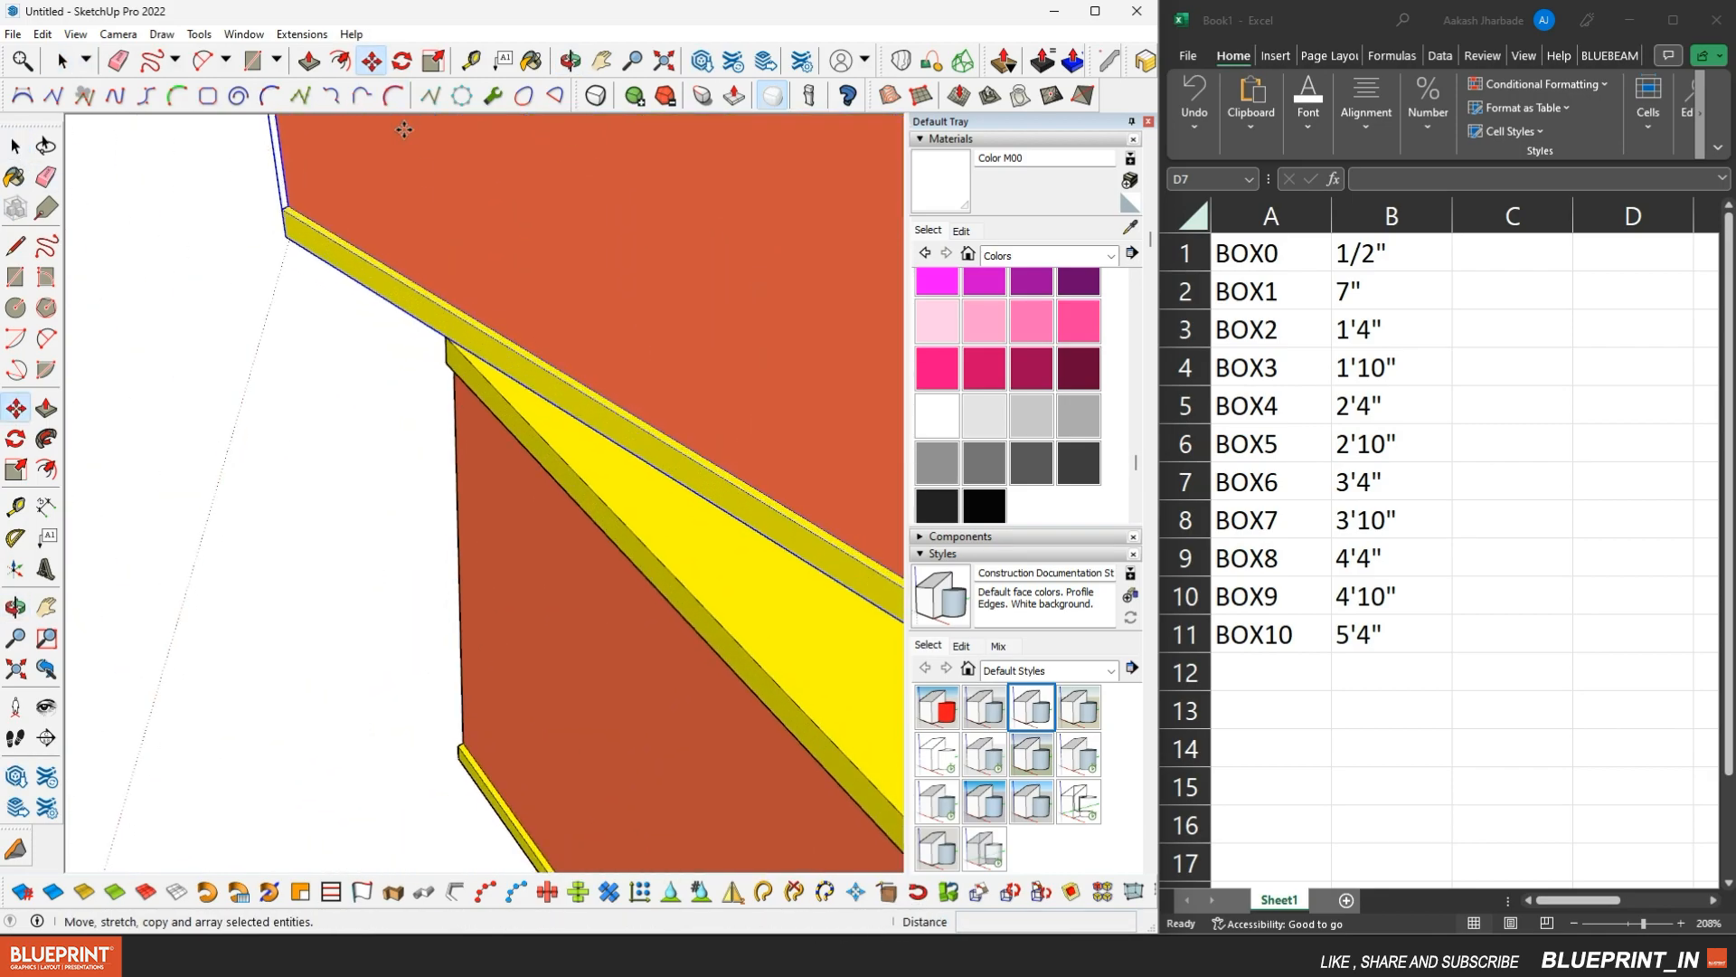
left_click(379, 65)
scroll(455, 335, "up", 2)
left_click(457, 339)
type("5'4")
key("Return")
Select all the boxes of the tower and combine them into a single group
scroll(460, 337, "down", 8)
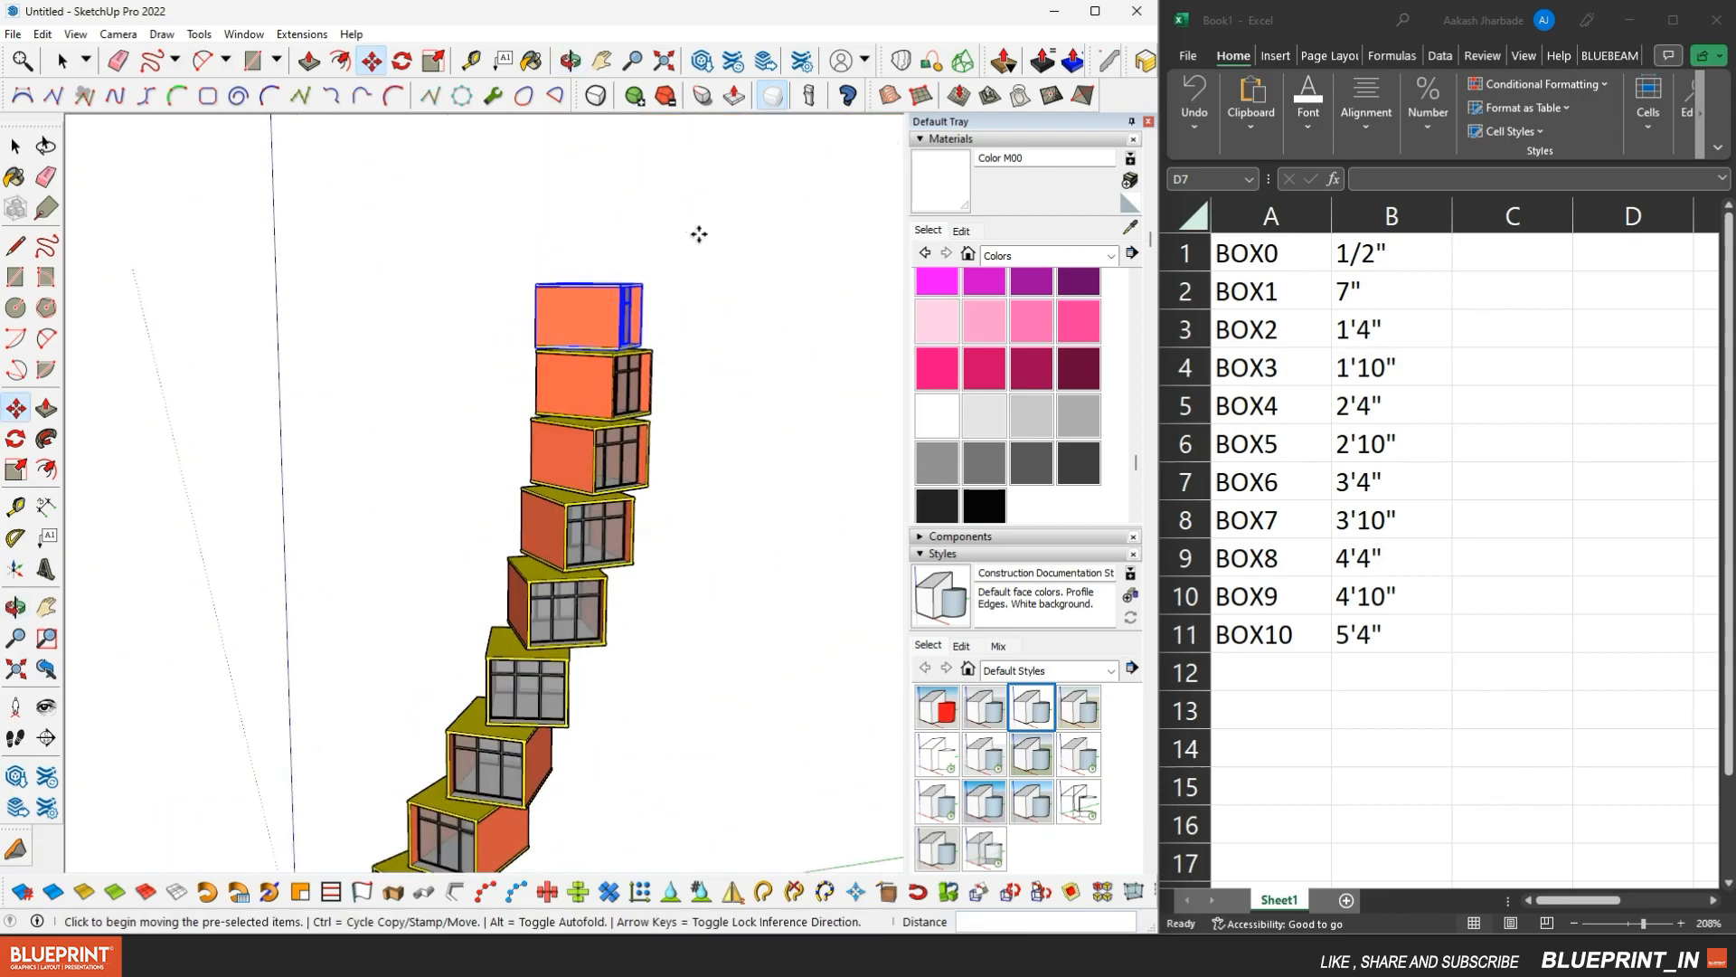
key("space")
left_click_drag(605, 513, 623, 699)
scroll(539, 648, "up", 3)
right_click(538, 647)
left_click(604, 395)
Minimize the Excel workbook and maximize the SketchUp window
scroll(561, 425, "down", 3)
middle_click_drag(452, 438, 584, 558)
left_click(762, 660)
left_click(1631, 36)
key("super+Up")
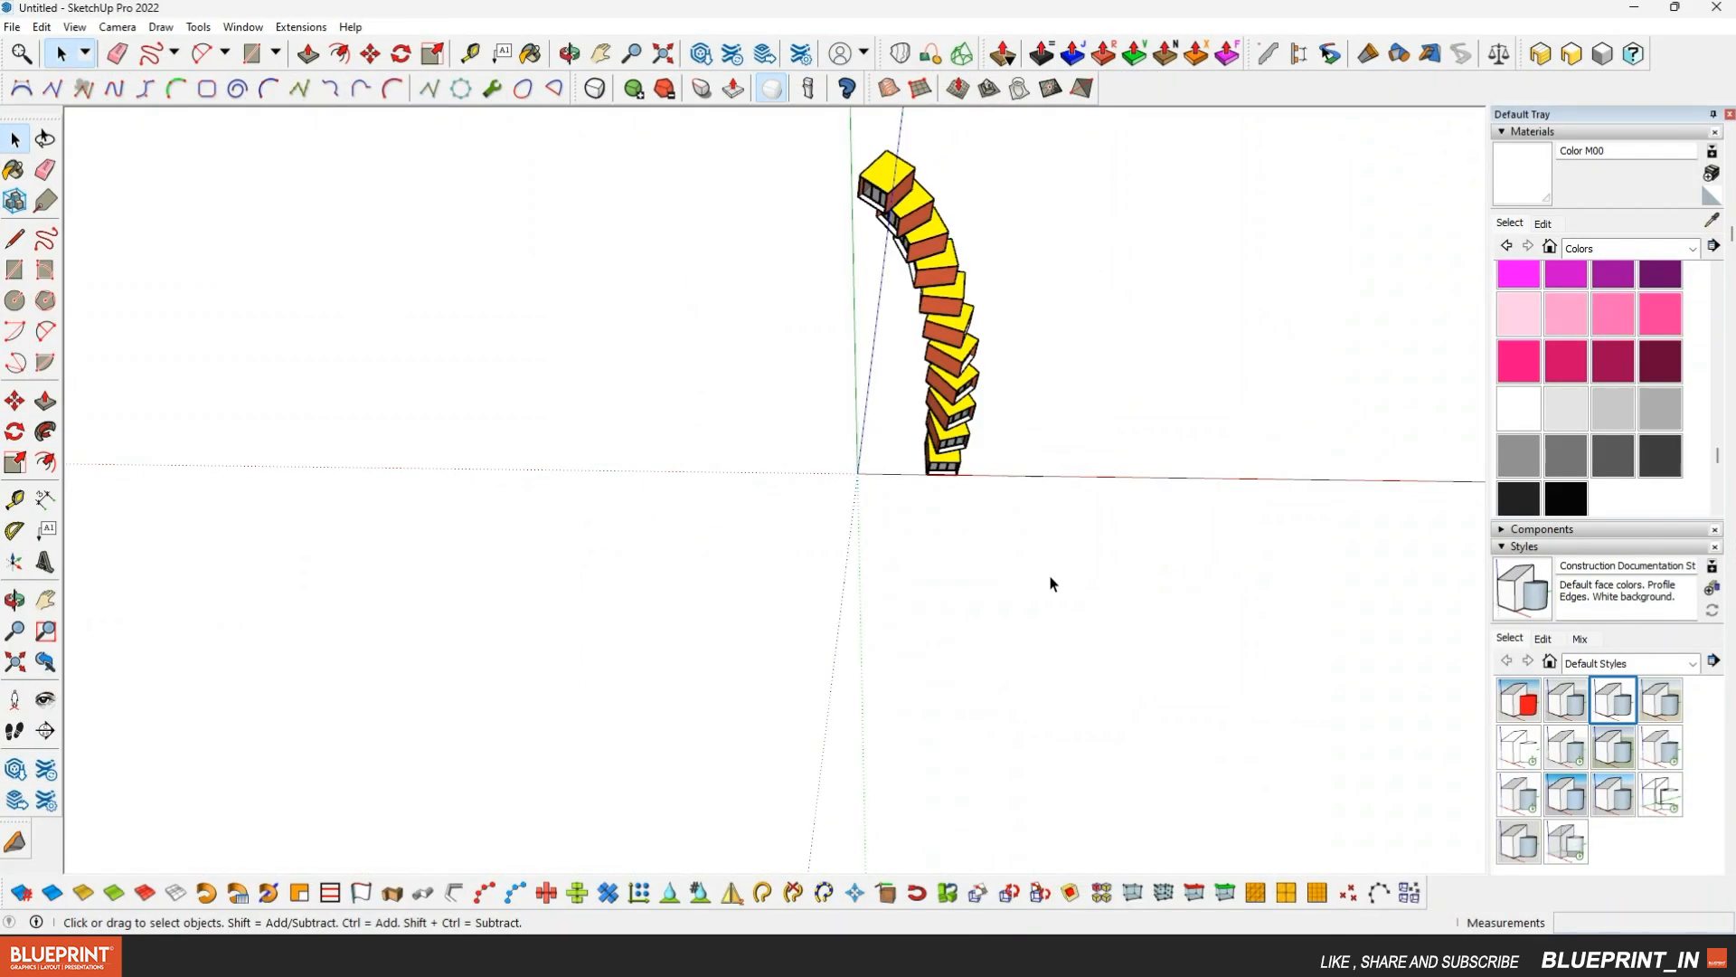
Rotate a copy of the tower group 22.5° about a point on the red axis and multiply it with 15X
scroll(970, 491, "up", 5)
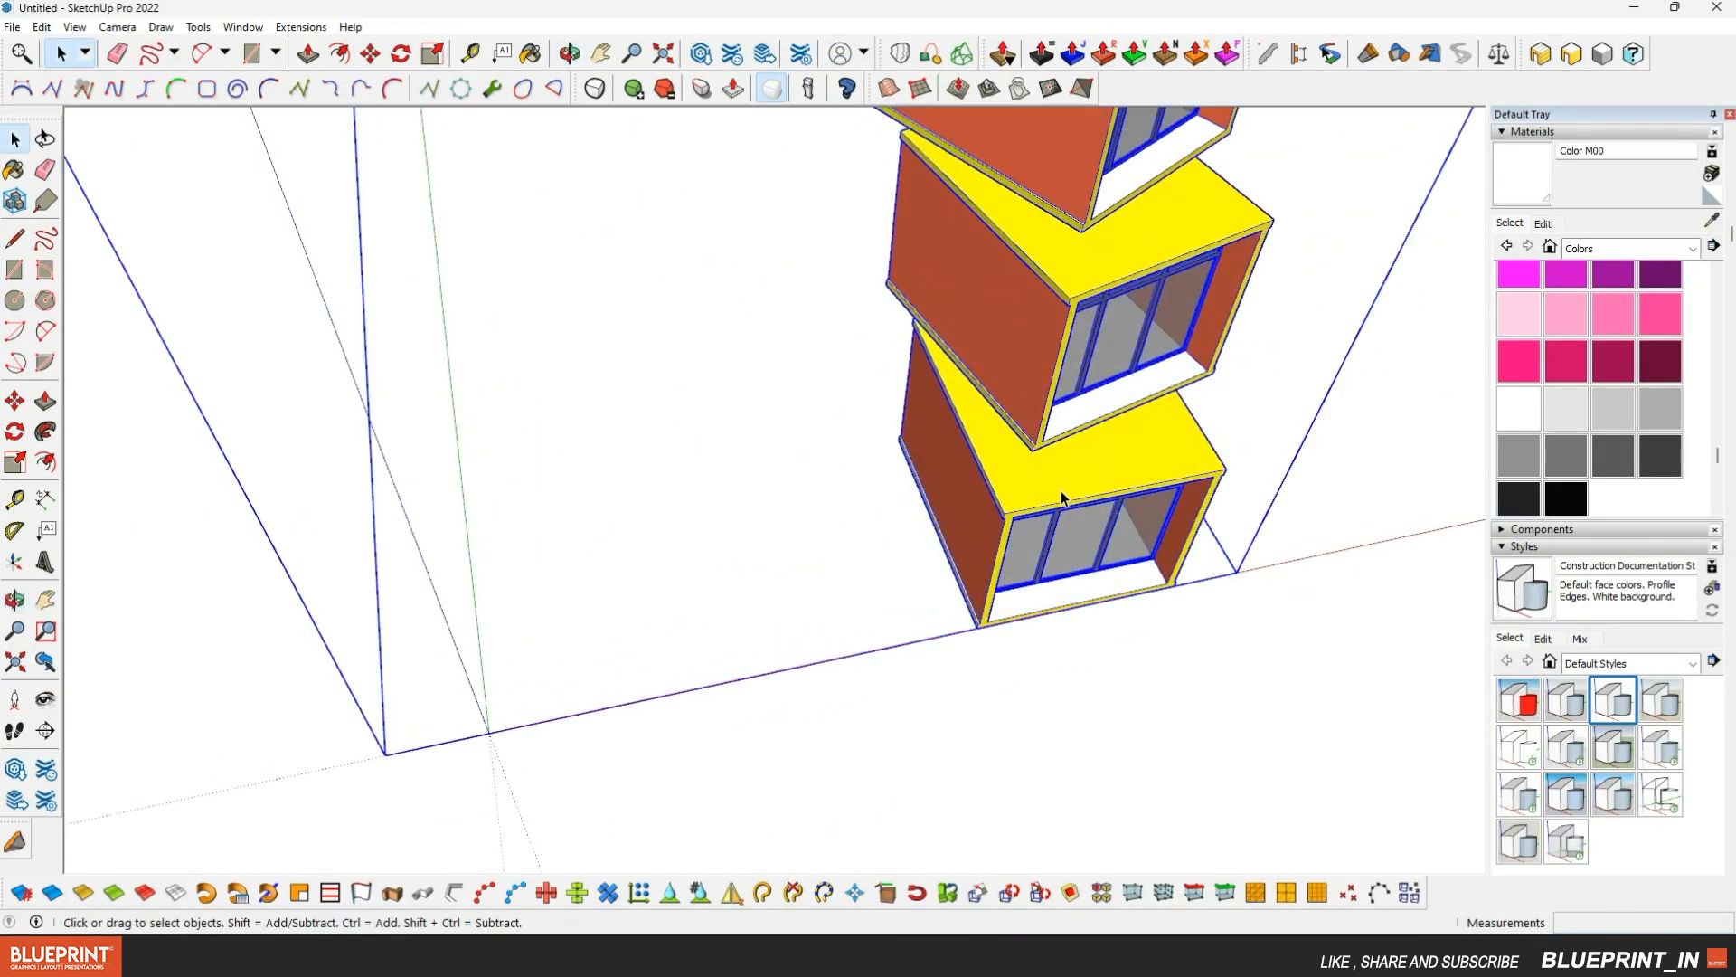
left_click(1000, 570)
left_click(631, 638)
key("ctrl")
scroll(1024, 594, "up", 3)
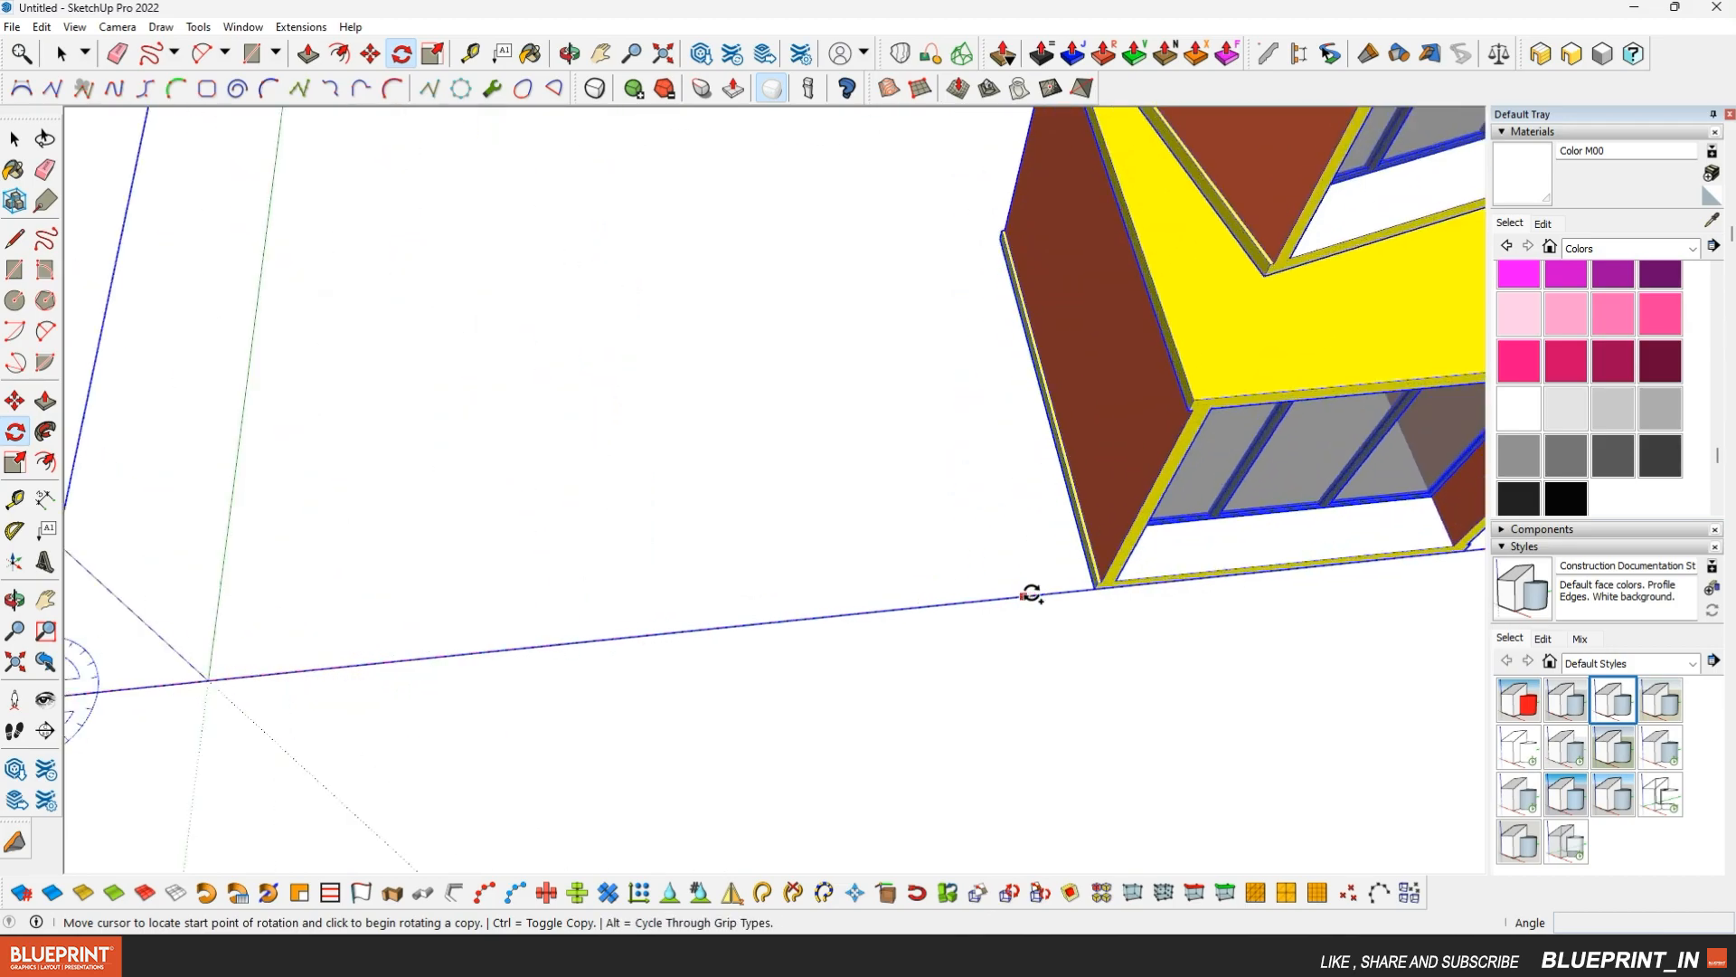
left_click(1095, 591)
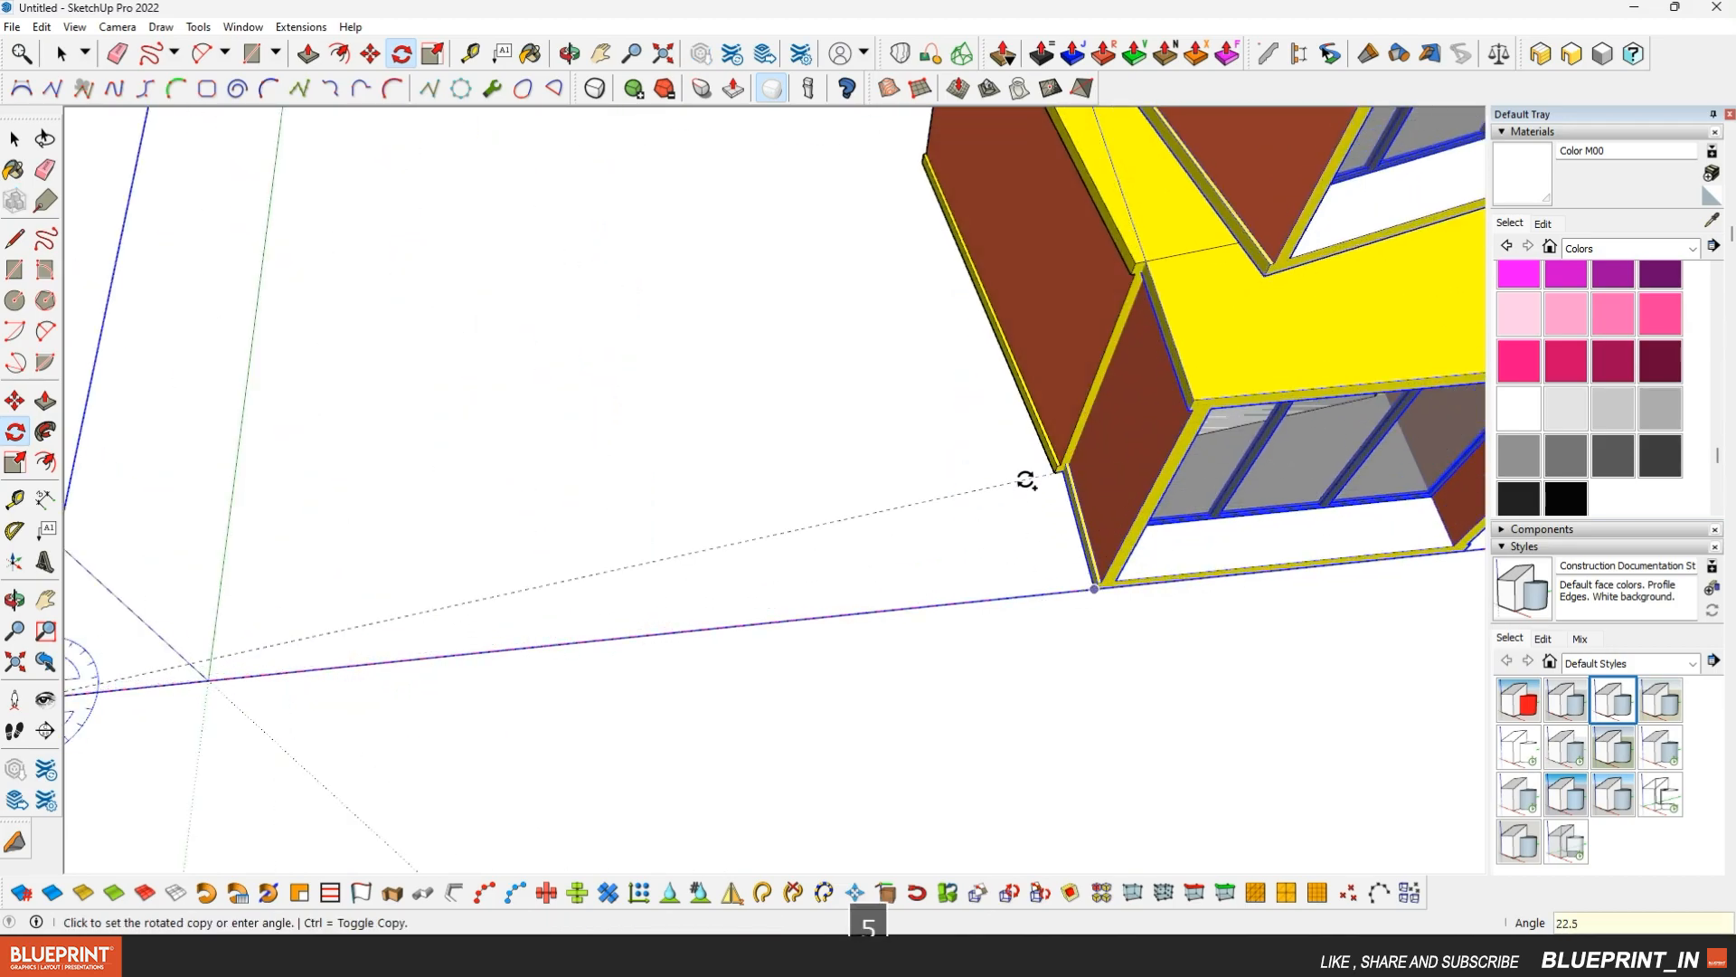
key("Return")
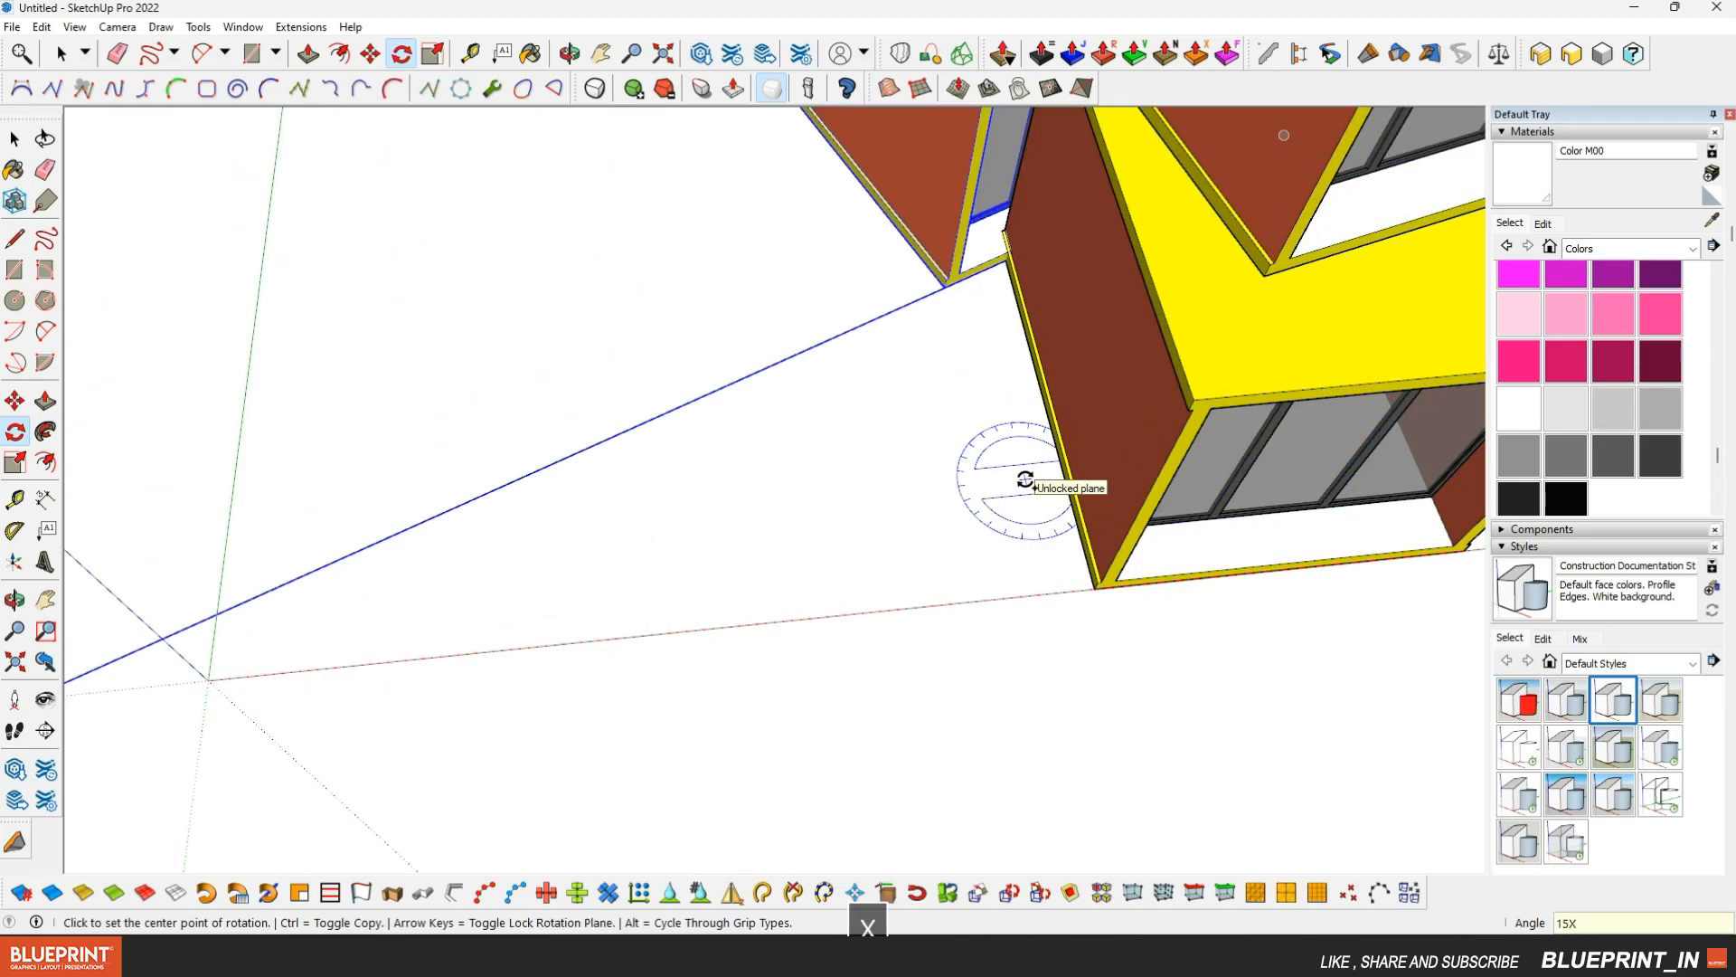
key("Return")
Frame the whole ring of towers from the side and switch the camera to Two-Point Perspective
key("shift+z")
left_click(243, 396)
middle_click_drag(515, 542, 529, 131)
scroll(659, 590, "up", 3)
middle_click_drag(659, 589, 570, 511)
scroll(570, 511, "down", 3)
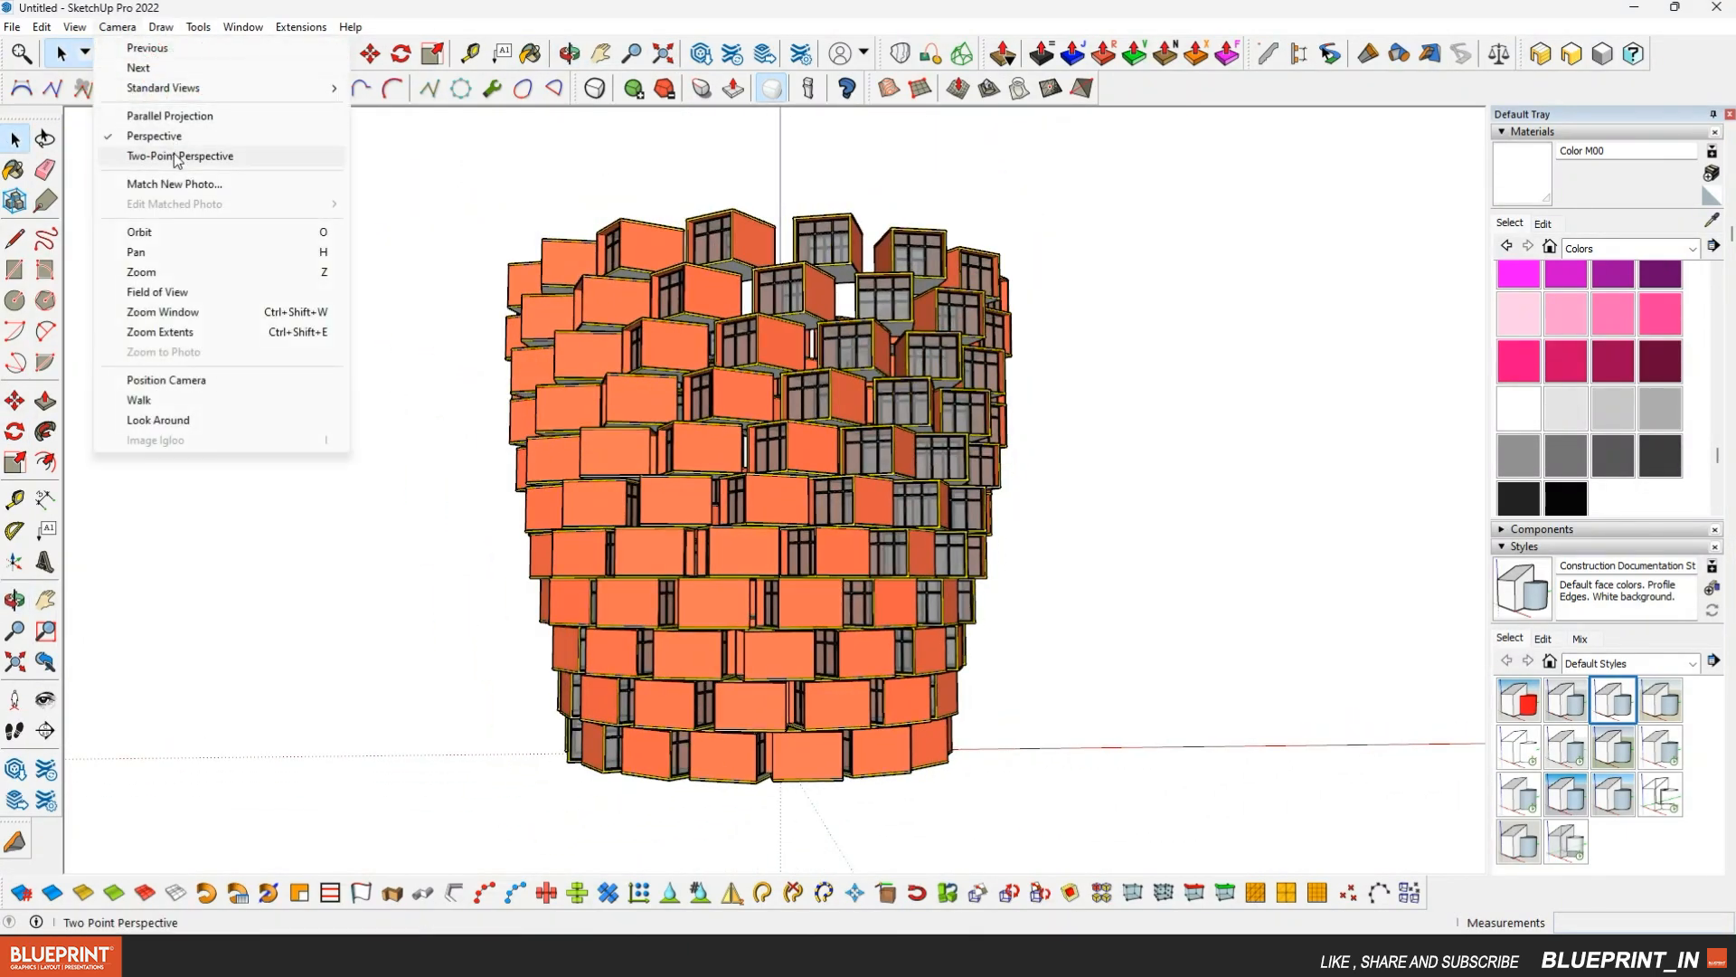
left_click(178, 156)
Sample the 0016_Tomato wall material and give it the texture image large_thumbnail.jpg
scroll(674, 496, "up", 3)
scroll(787, 493, "down", 3)
key("space")
scroll(770, 484, "down", 2)
scroll(814, 380, "up", 3)
scroll(876, 269, "up", 3)
key("b")
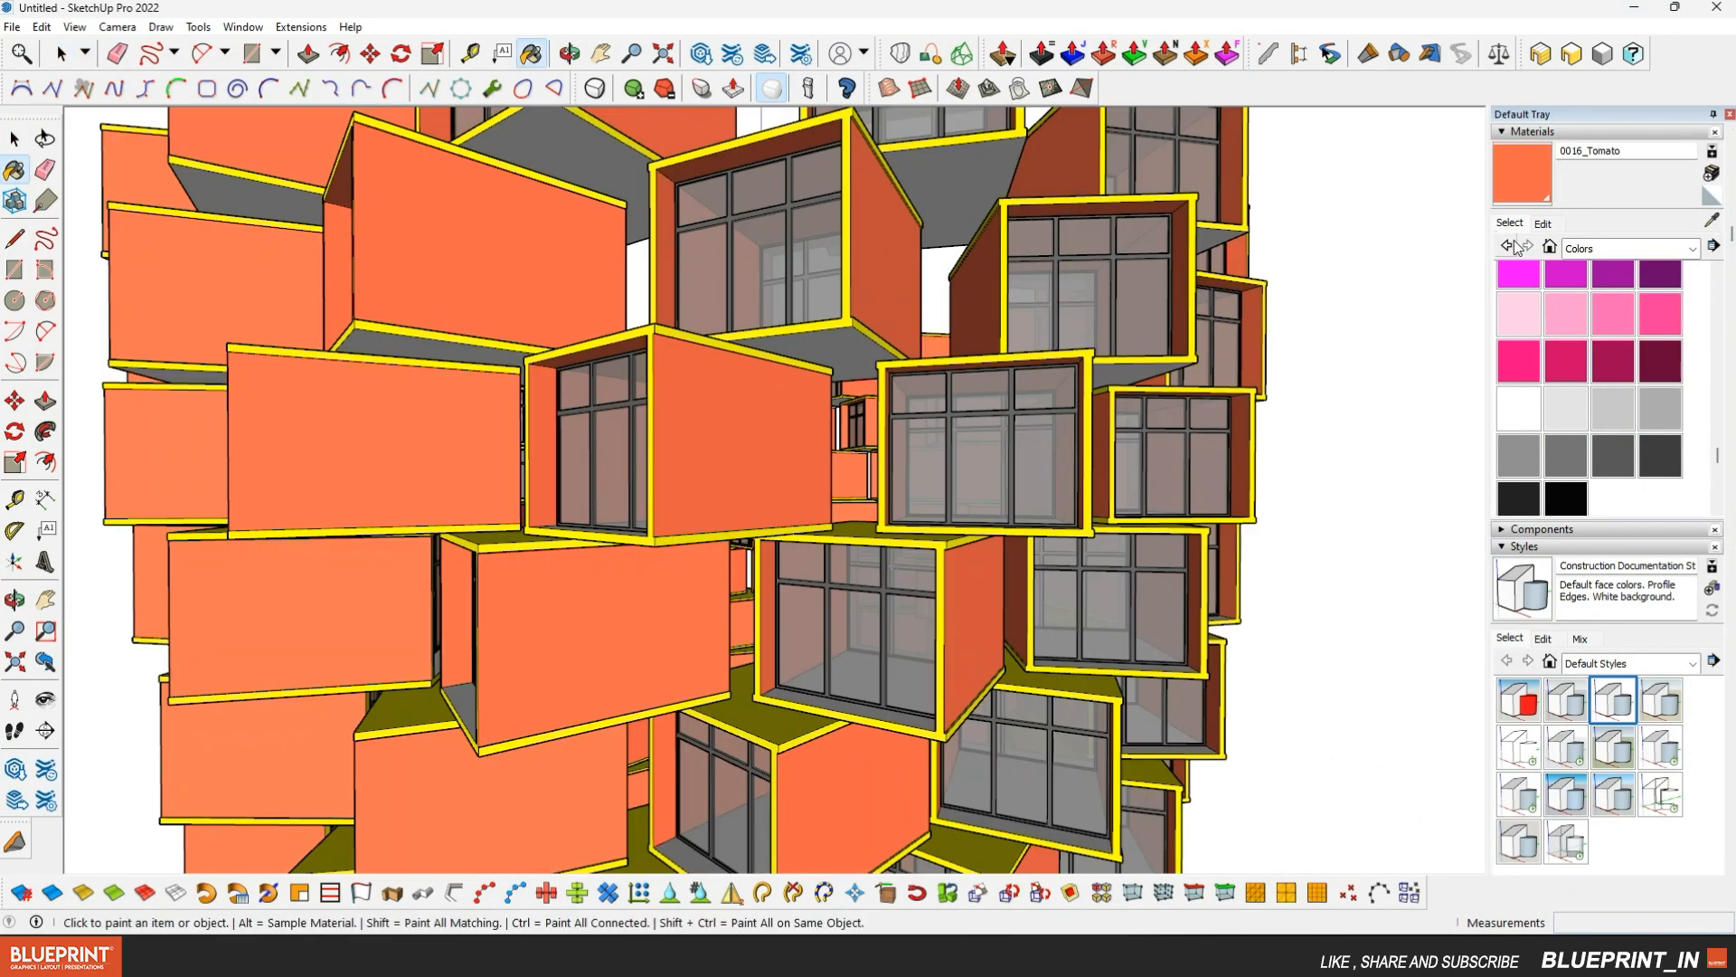
left_click(1543, 223)
scroll(690, 465, "down", 2)
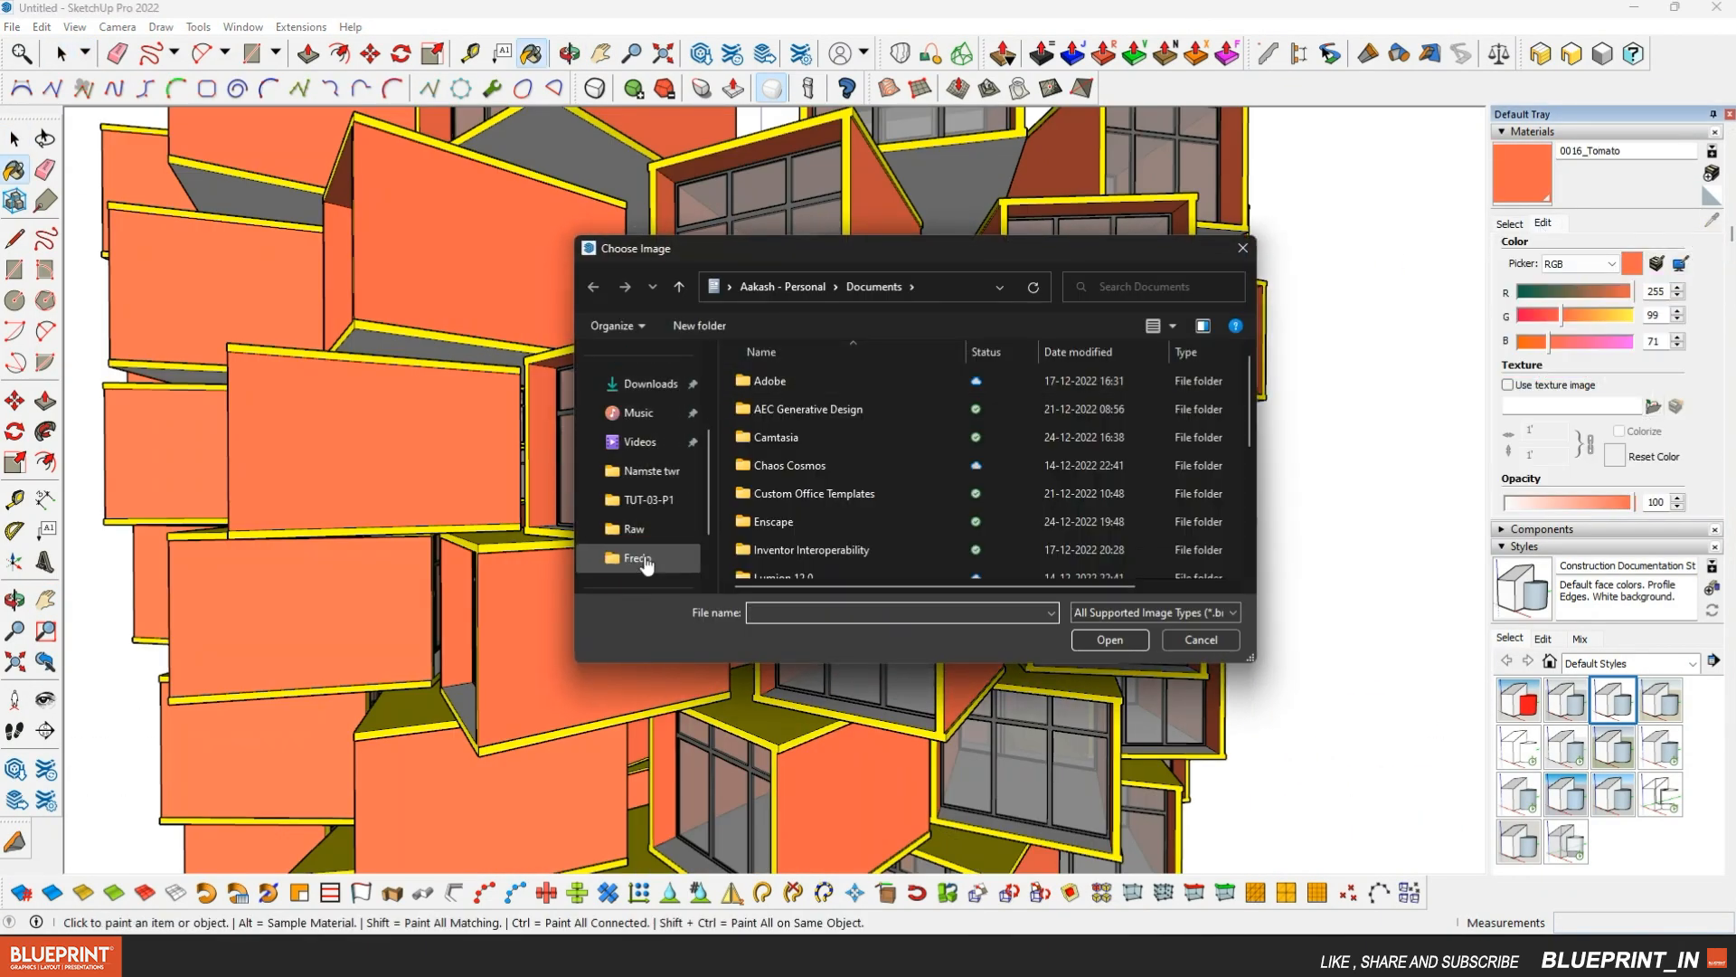
left_click(645, 561)
left_click(992, 398)
left_click(1109, 639)
Set the wall material's texture width to 10'
scroll(858, 465, "up", 5)
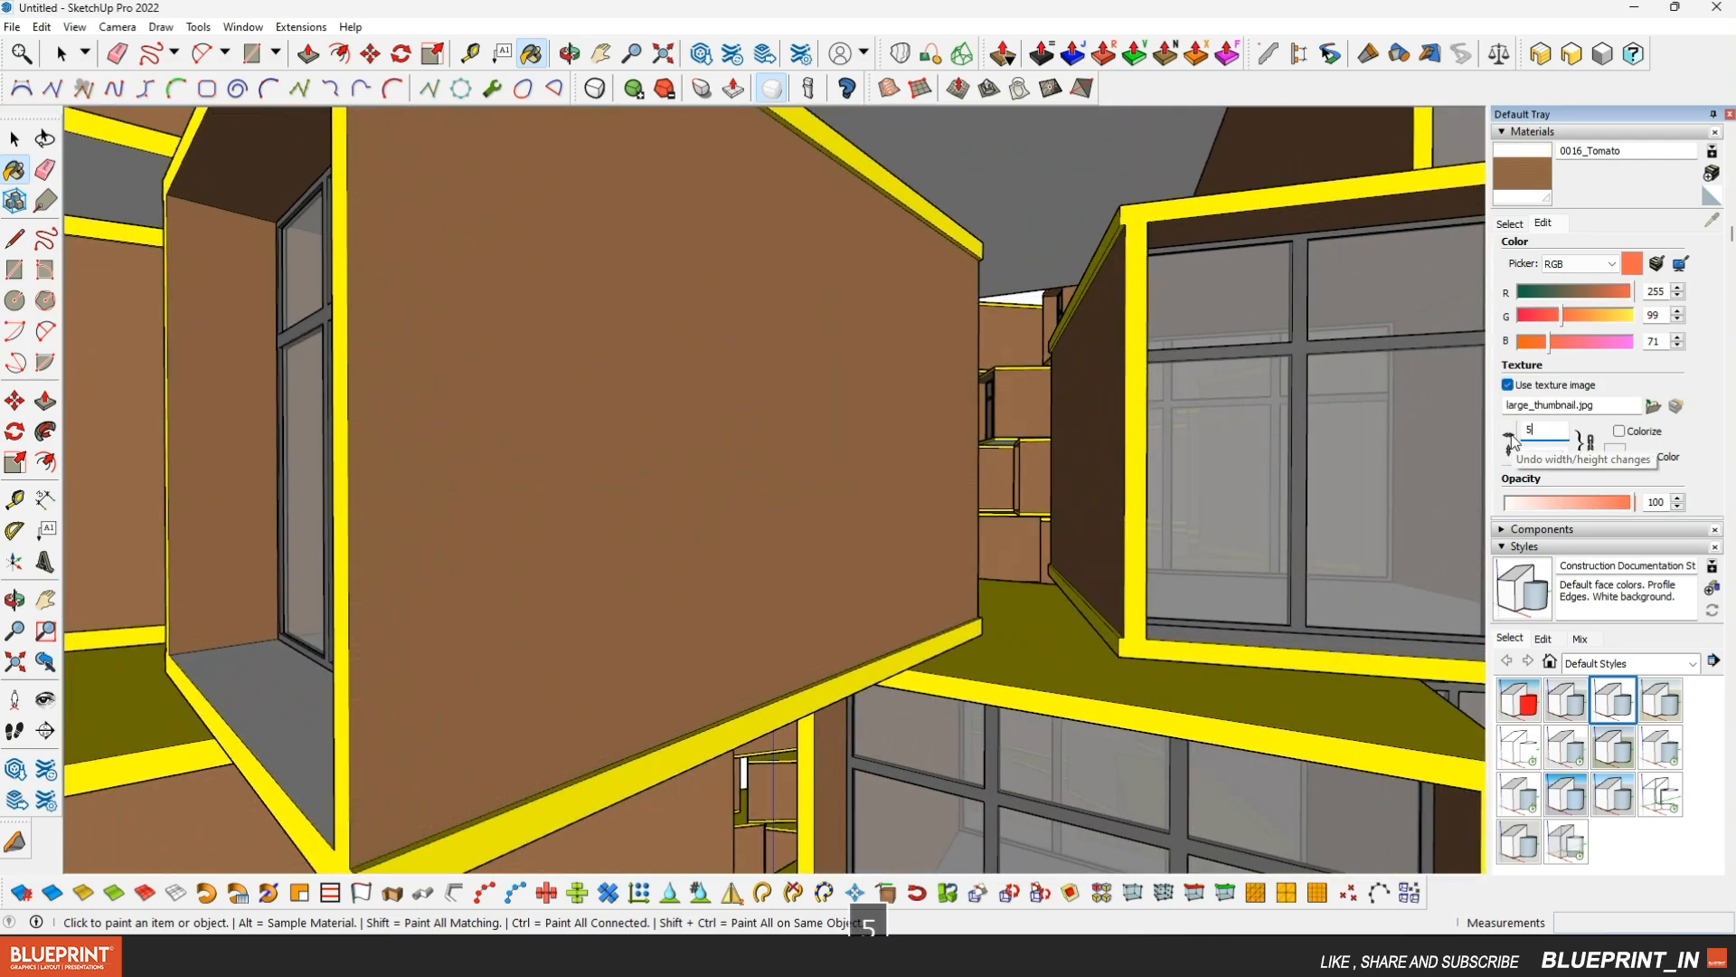
scroll(849, 368, "down", 5)
middle_click_drag(633, 394, 507, 407)
scroll(687, 349, "up", 6)
left_click(11, 142)
scroll(768, 334, "up", 2)
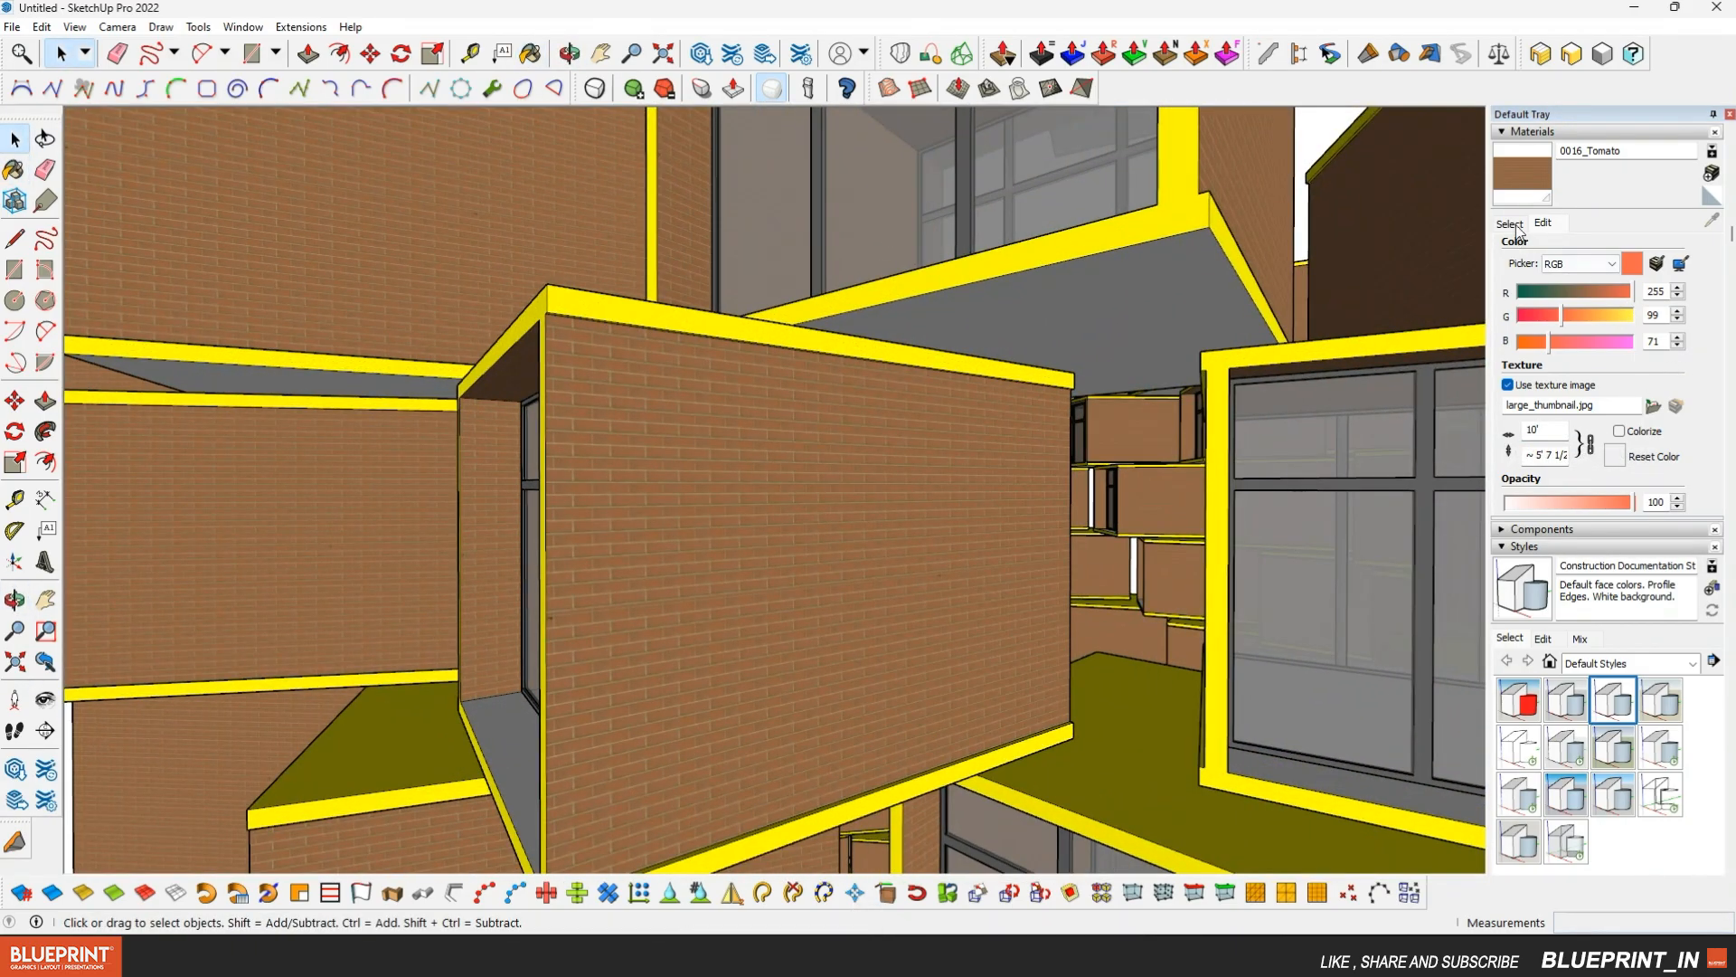
Sample the 0056_Yellow trim material and recolour it to a pale peach with the Color Wheel picker
left_click(1512, 225)
left_click(1712, 221)
scroll(518, 332, "up", 4)
left_click(520, 348)
left_click(1544, 223)
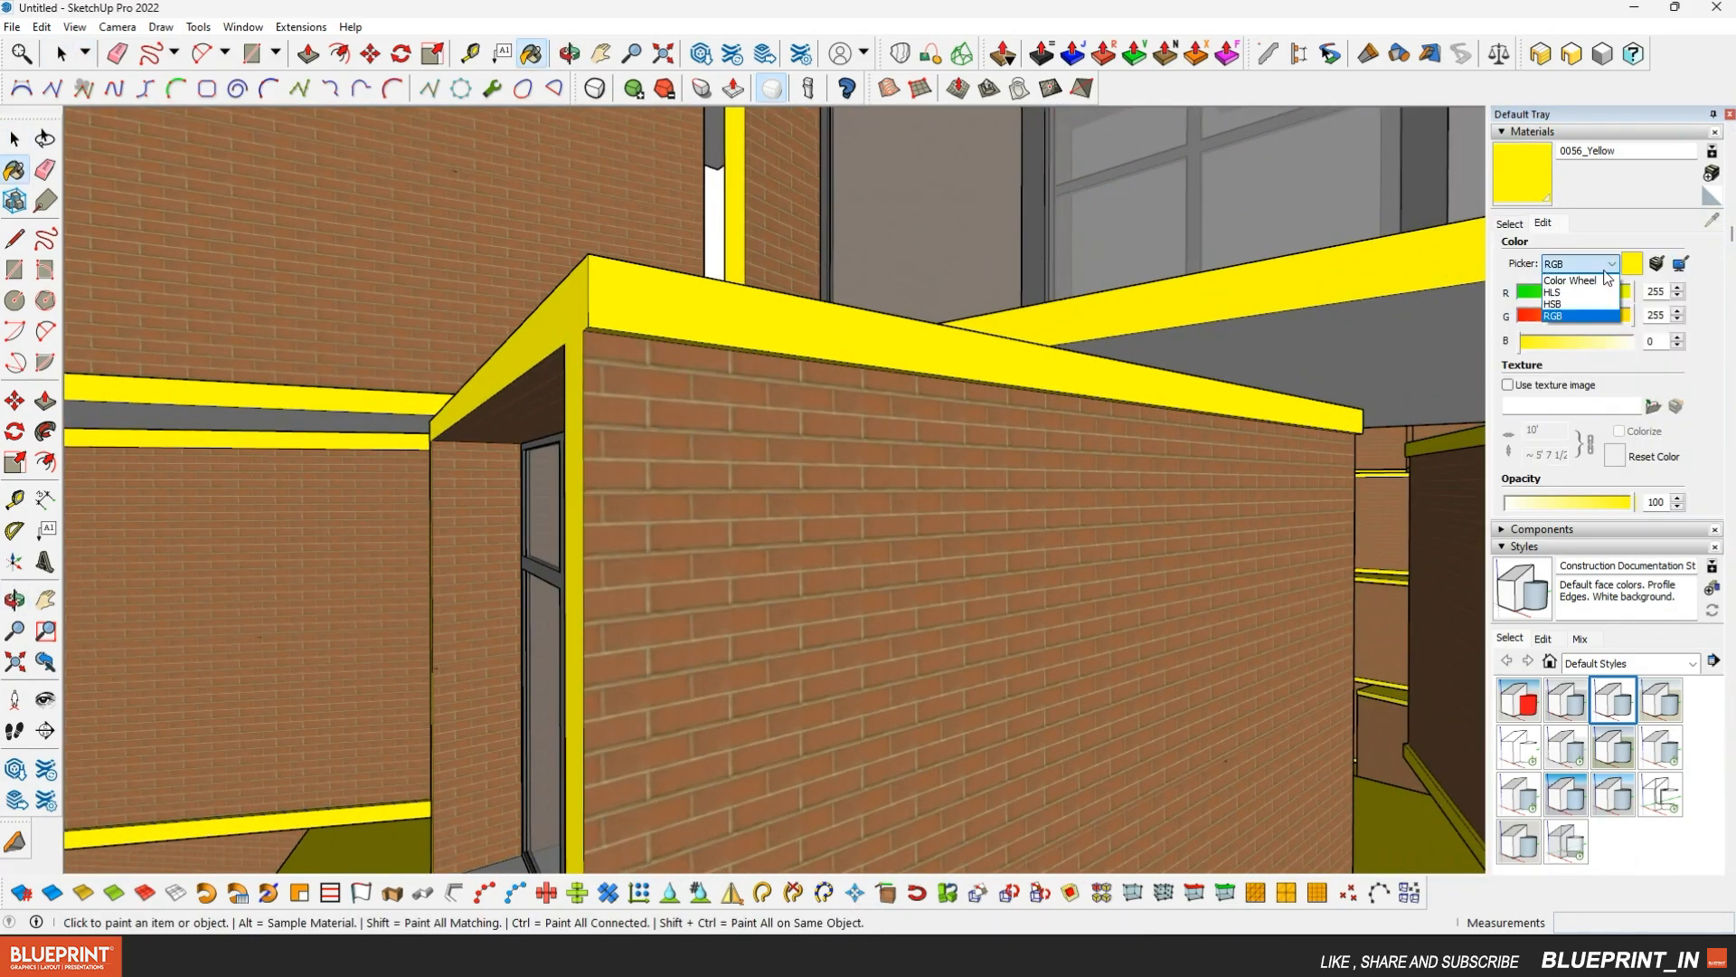
left_click(1573, 280)
mouse_move(1548, 312)
left_mouse_down()
mouse_move(1563, 301)
mouse_move(1545, 302)
left_mouse_up()
scroll(938, 296, "down", 10)
left_click(13, 140)
scroll(591, 443, "down", 2)
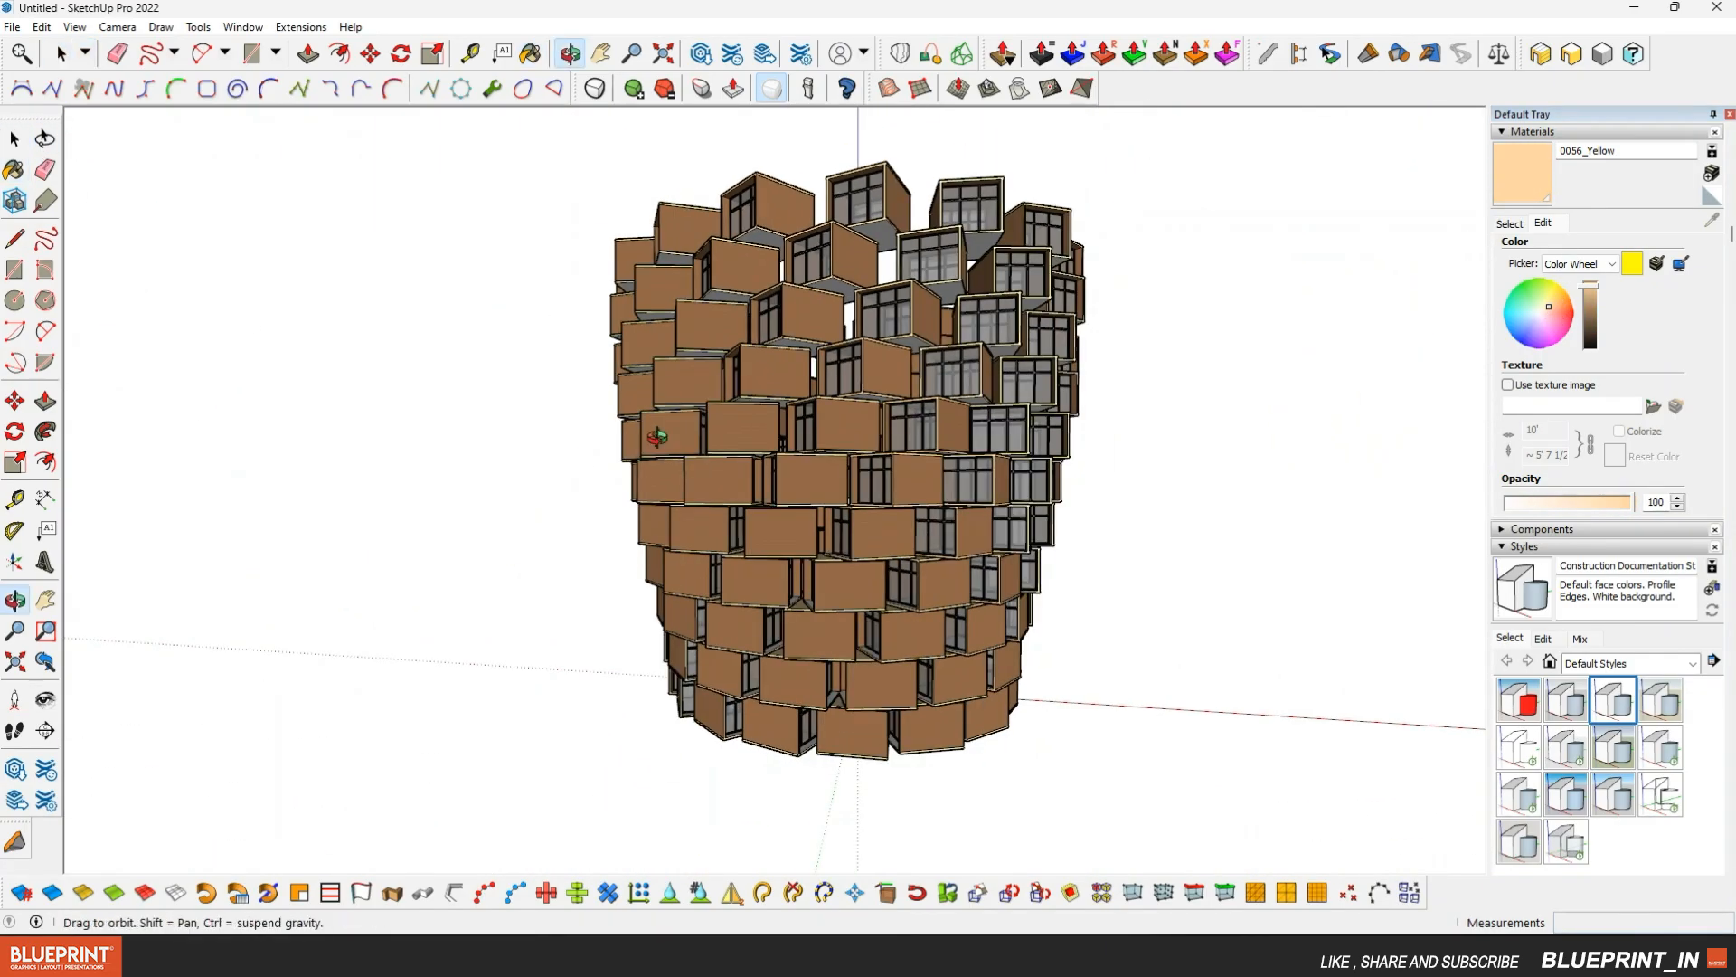
Open one of the upper boxes for editing through its nested groups and select its underside face
middle_click_drag(591, 446, 1046, 396)
scroll(1046, 396, "up", 5)
scroll(905, 326, "down", 5)
scroll(785, 262, "up", 8)
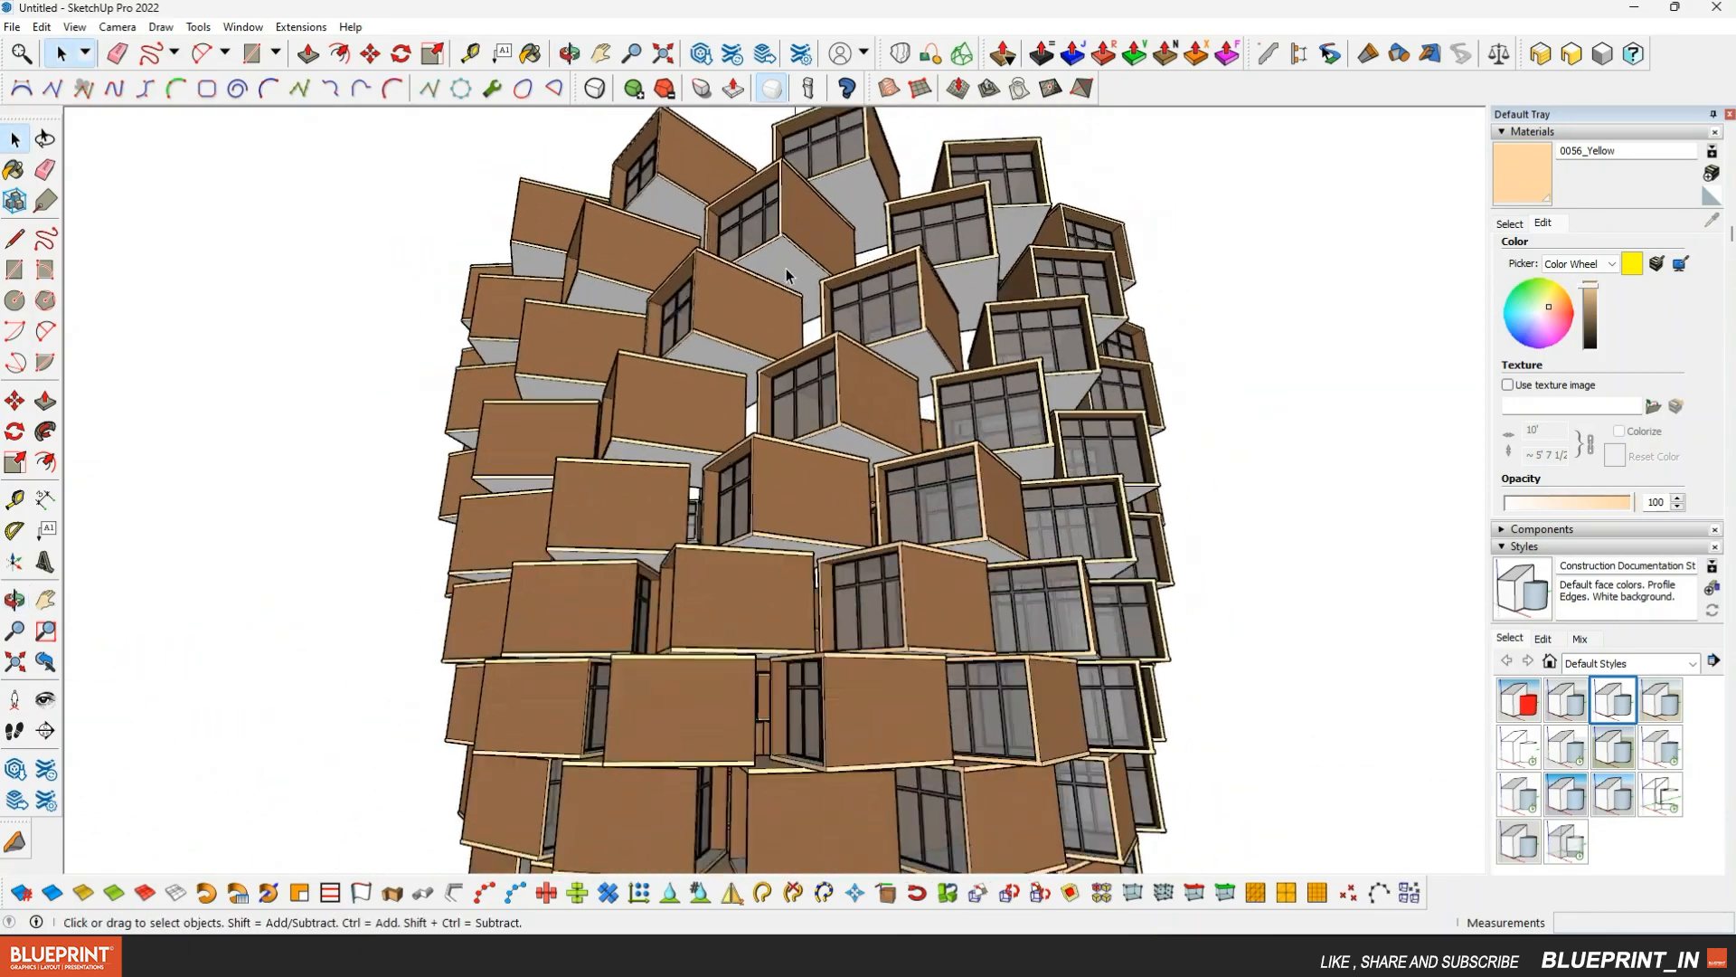
scroll(785, 257, "up", 2)
double_click(779, 226)
double_click(780, 224)
left_click(780, 224)
Sample the peach 0056_Yellow trim material and paint the box's underside face with it
left_click(1509, 224)
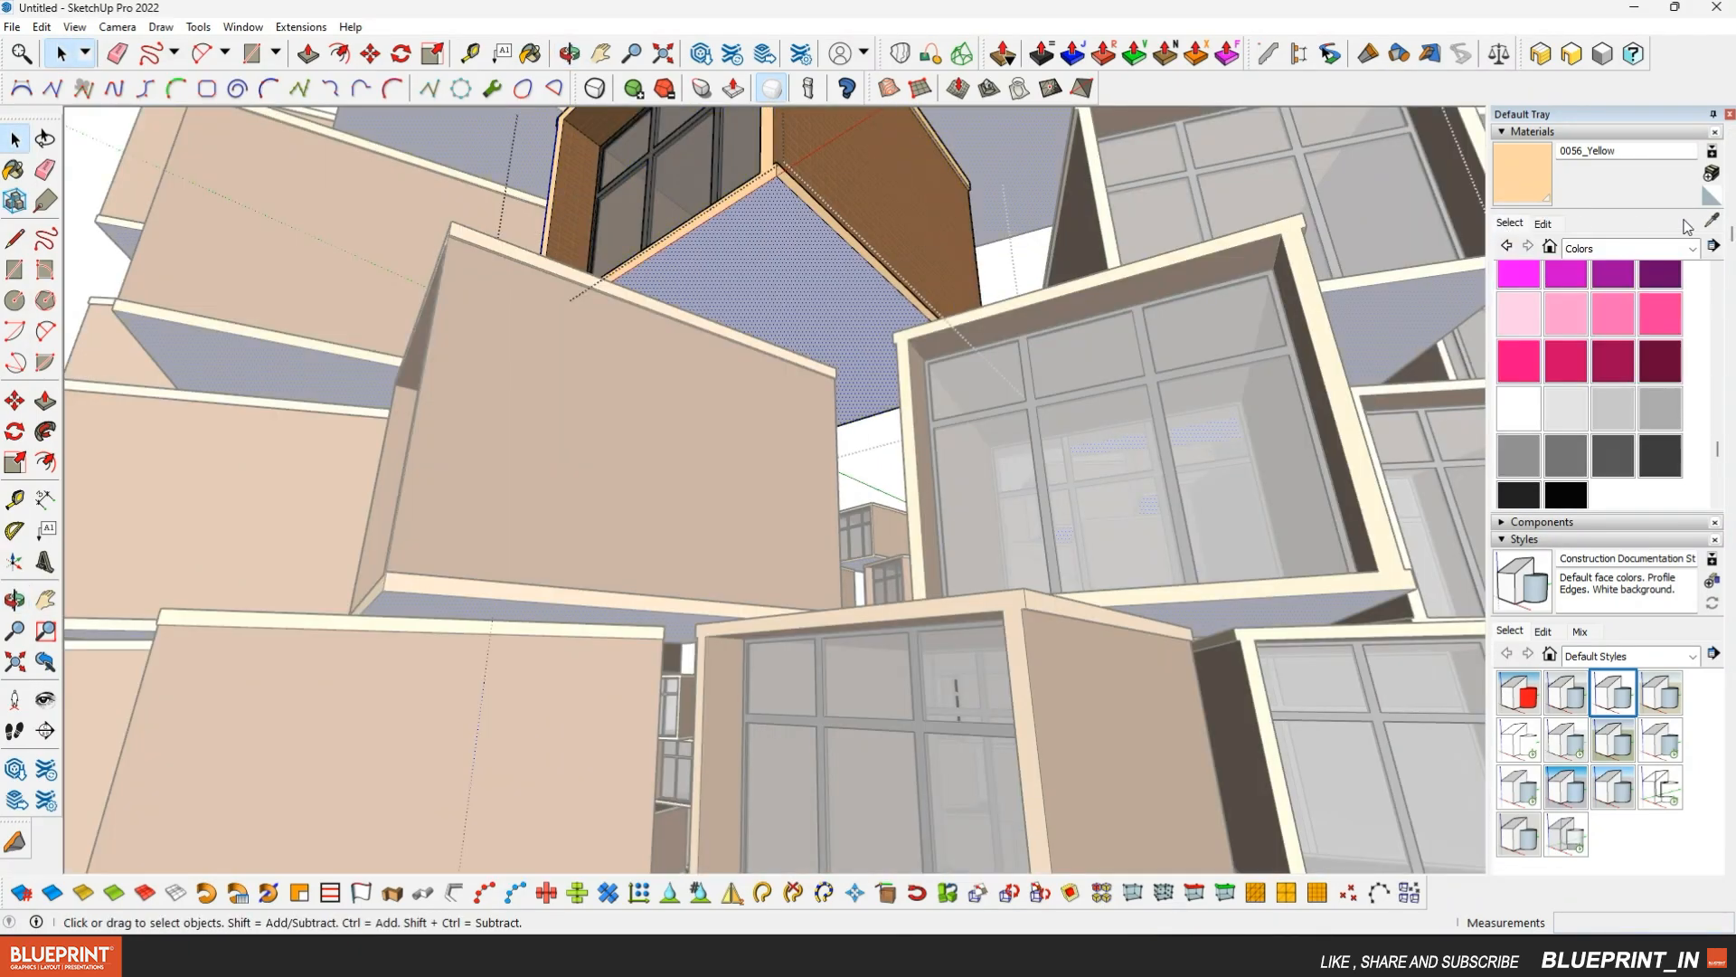
left_click(1712, 219)
scroll(837, 174, "up", 3)
scroll(807, 312, "up", 1)
left_click(805, 312)
left_click(682, 324)
scroll(682, 324, "down", 5)
left_click(14, 140)
Leave the box's editing mode and view the complete cylindrical tower from another side
scroll(832, 235, "down", 5)
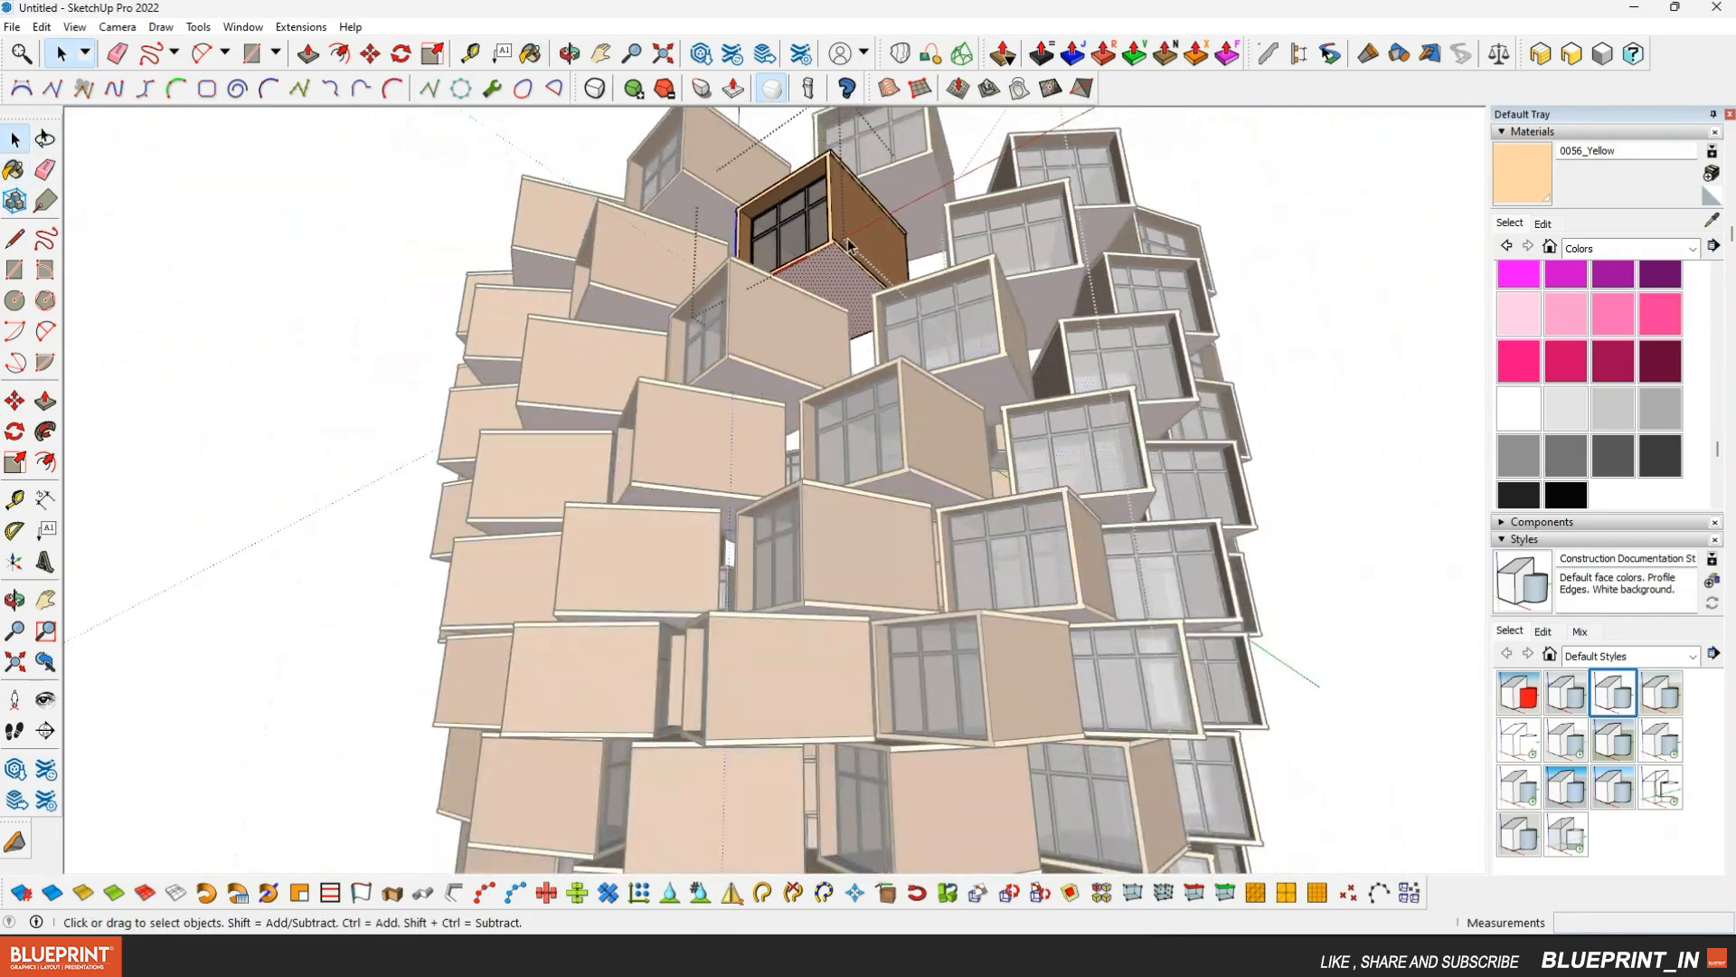
middle_click_drag(832, 236, 823, 335)
left_click(313, 312)
scroll(837, 276, "down", 5)
middle_click_drag(1013, 384, 1140, 405)
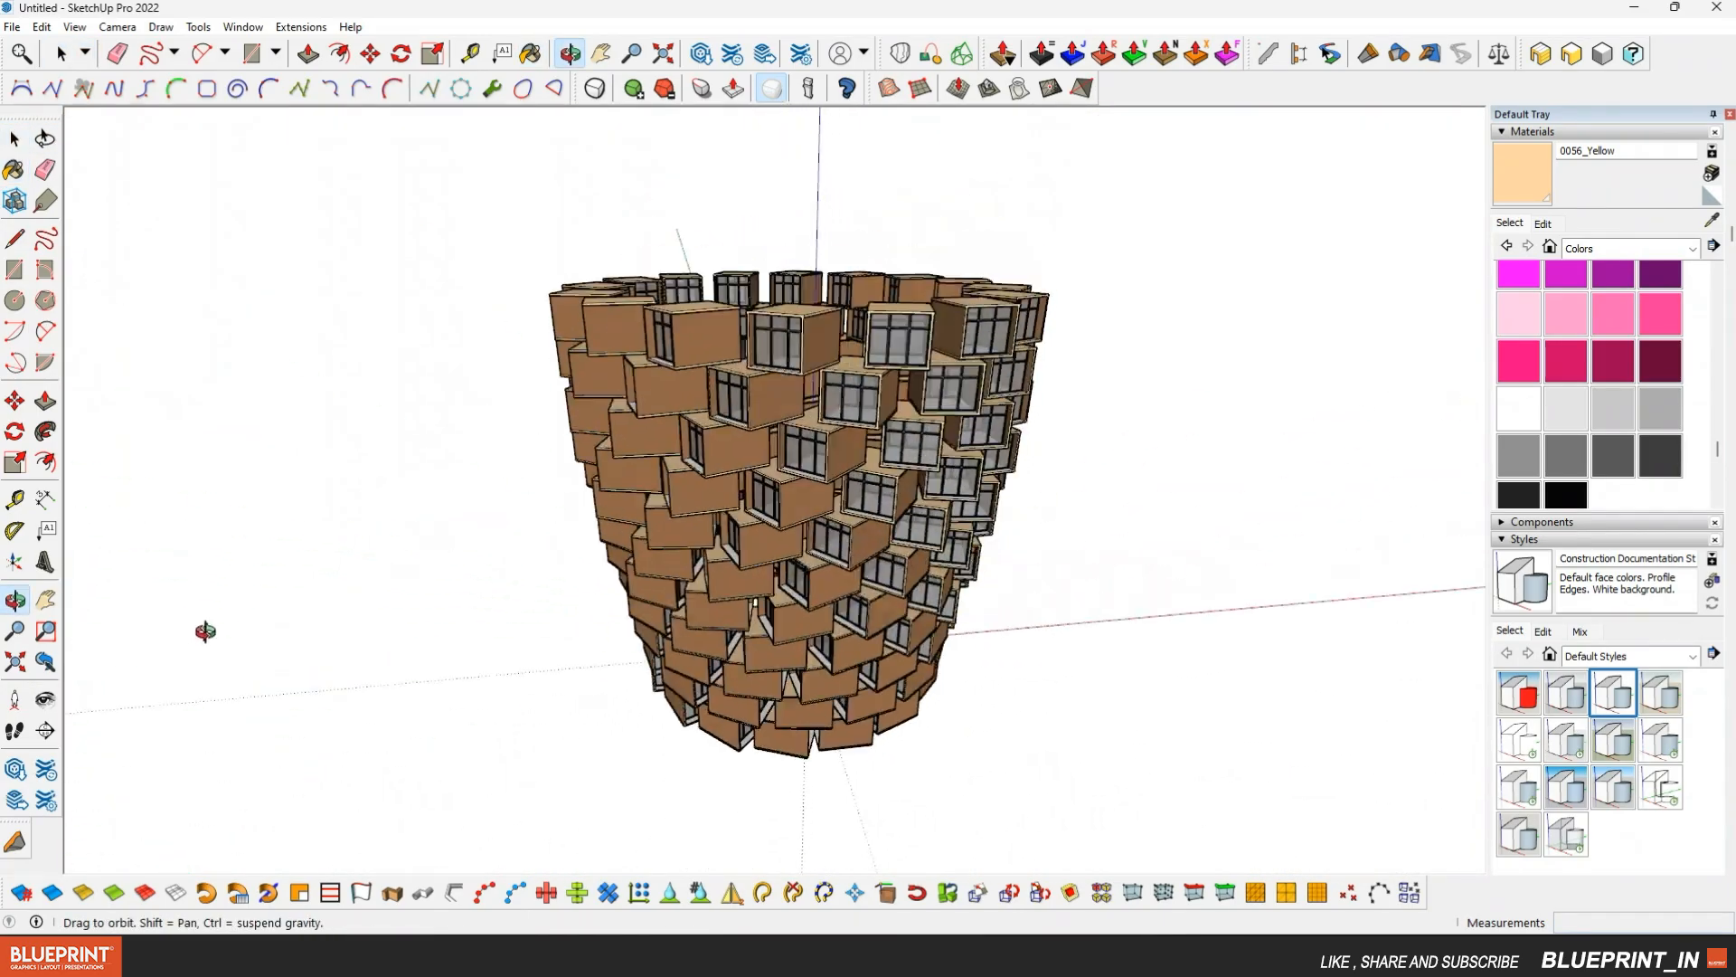